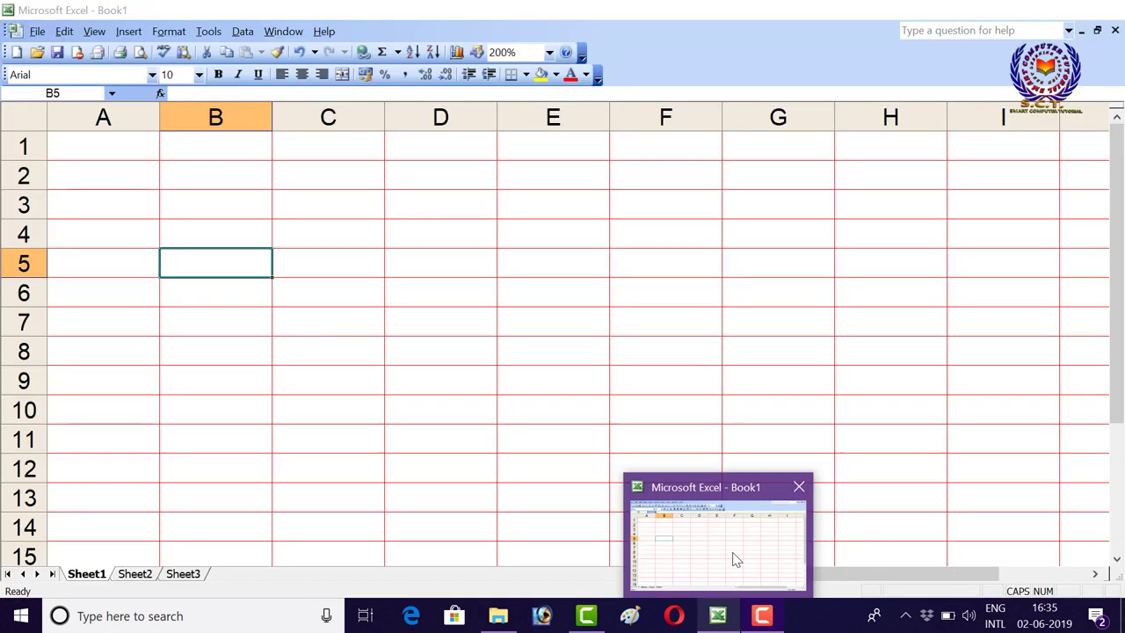
- Bring the Excel workbook forward and select cells around the empty Sheet1
{"action": "left_click", "coordinate": [736, 560]}
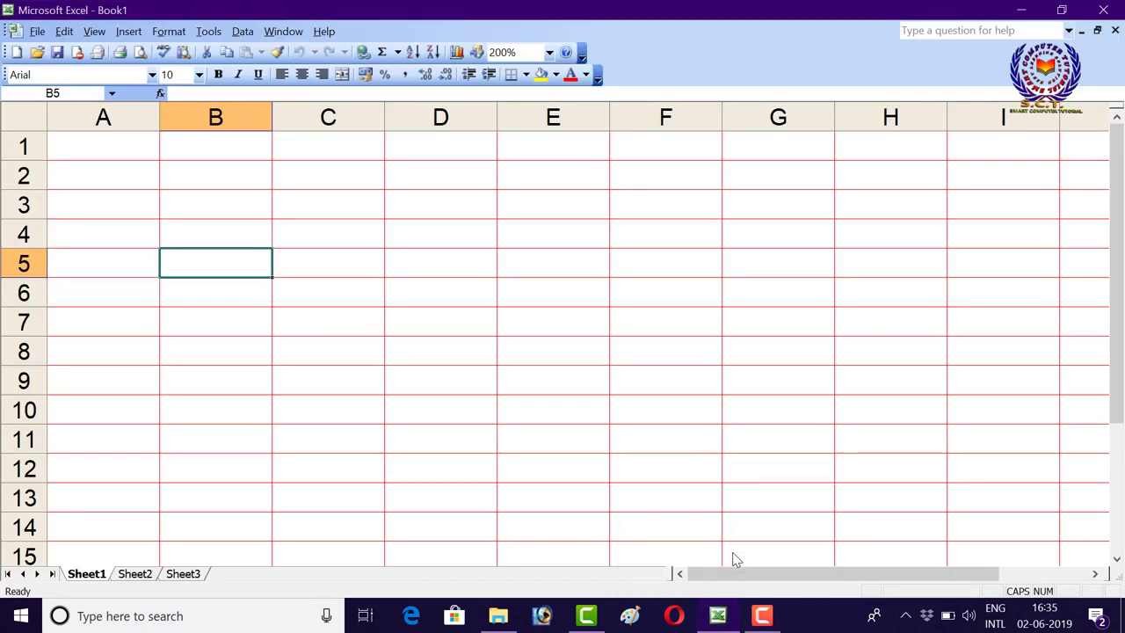
{"action": "left_click", "coordinate": [248, 219]}
{"action": "left_click", "coordinate": [237, 189]}
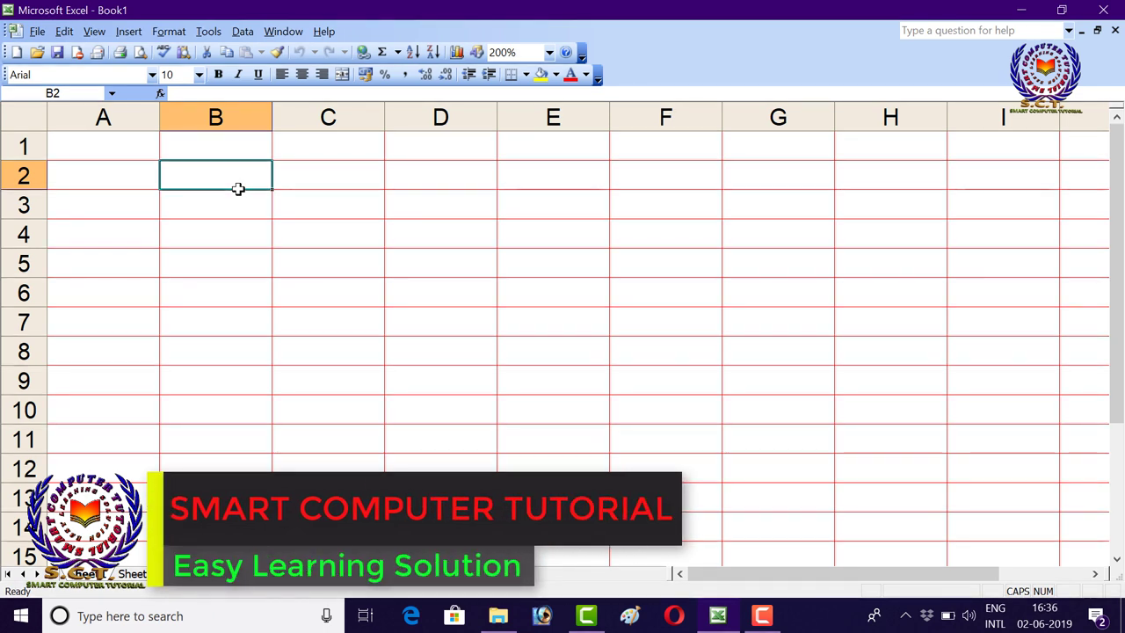
{"action": "left_click", "coordinate": [126, 151]}
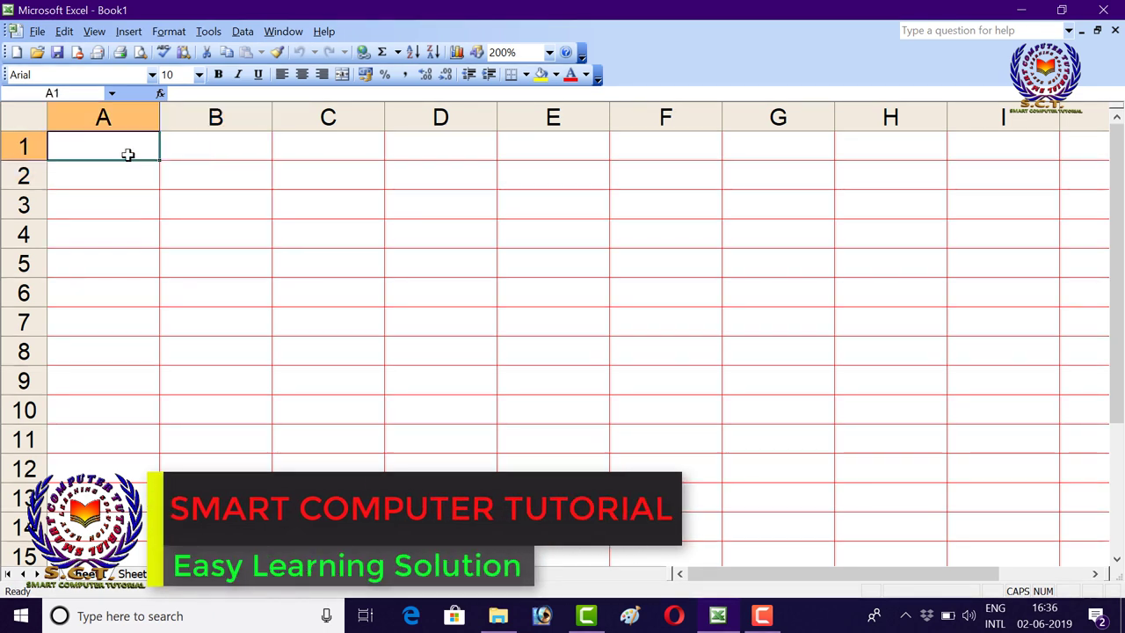
{"action": "left_click", "coordinate": [251, 192]}
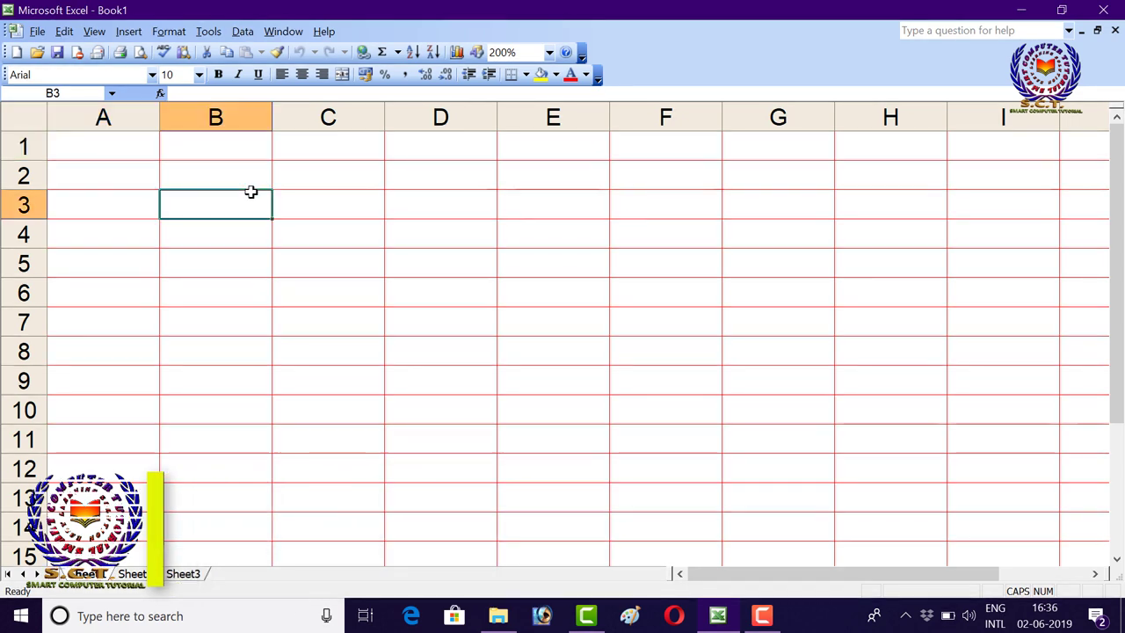
{"action": "left_click", "coordinate": [319, 201]}
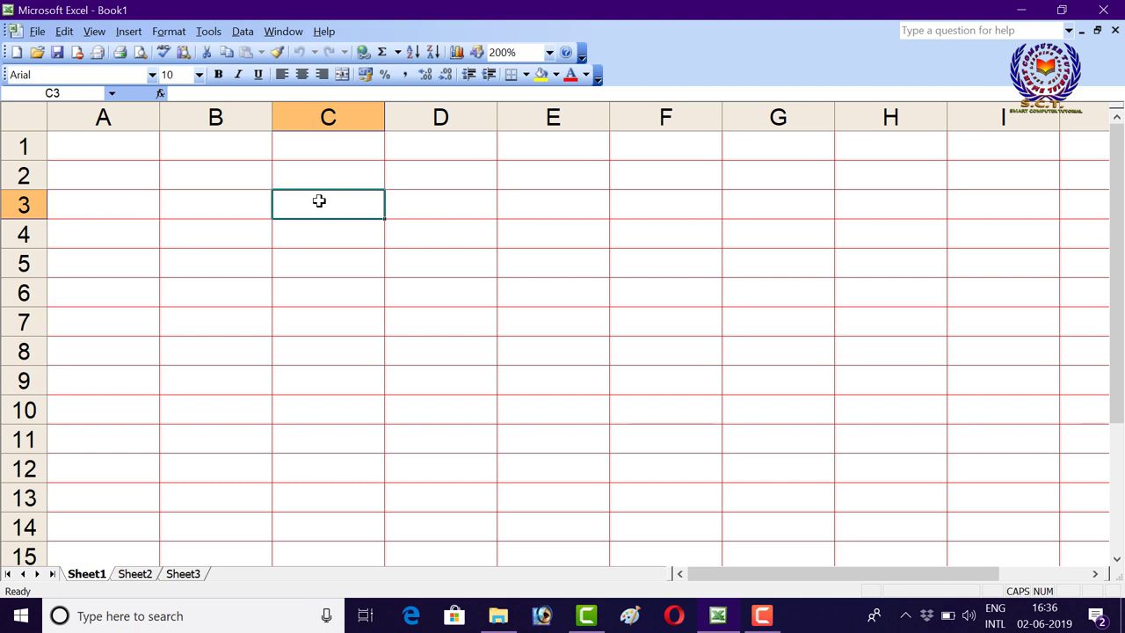
{"action": "left_click", "coordinate": [229, 206]}
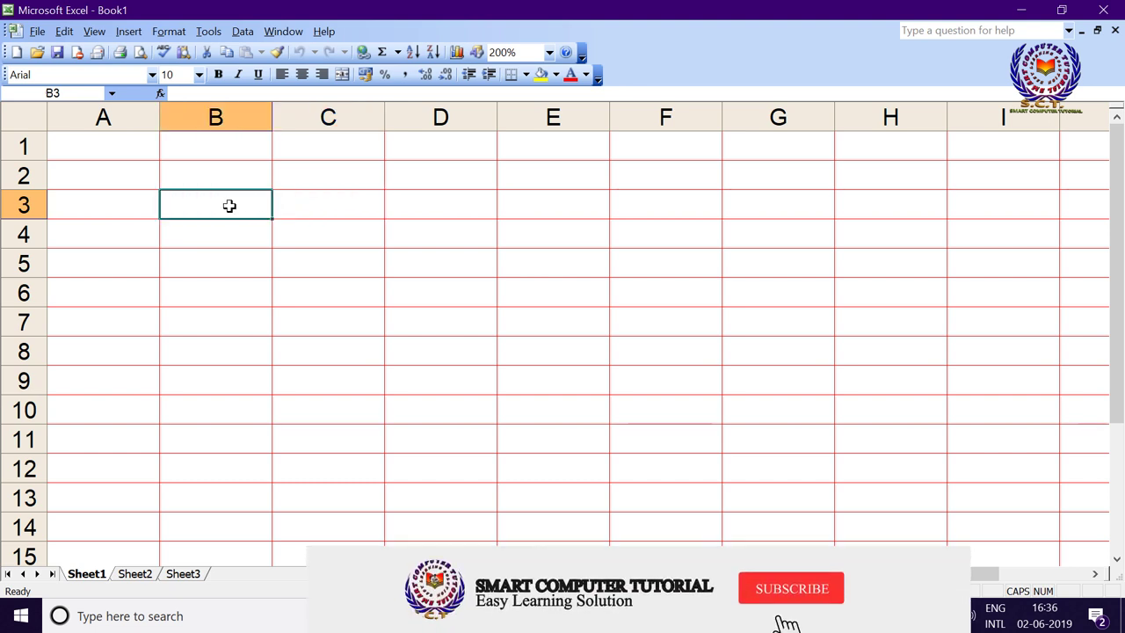
{"action": "left_click", "coordinate": [361, 199]}
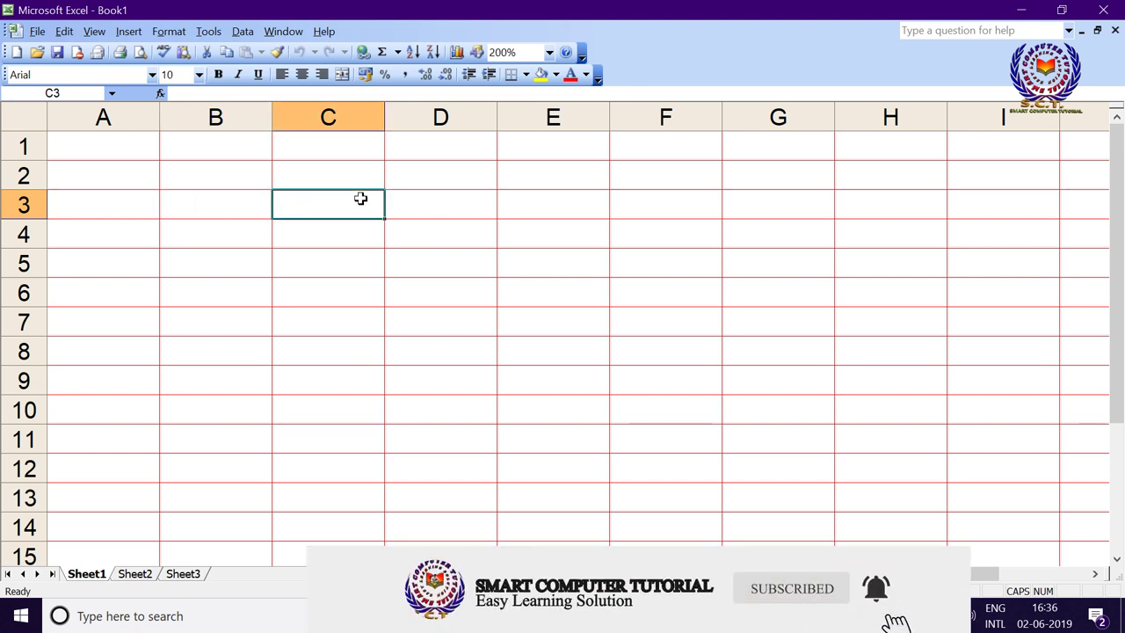
{"action": "left_click", "coordinate": [258, 203]}
{"action": "left_click", "coordinate": [236, 179]}
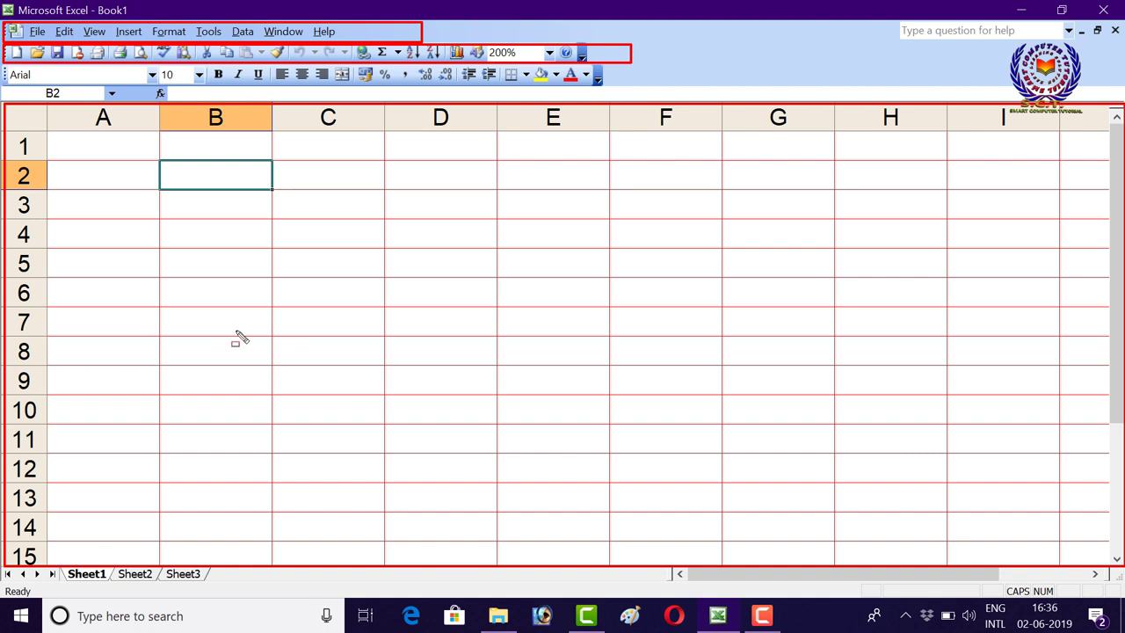
{"action": "key", "text": "Escape"}
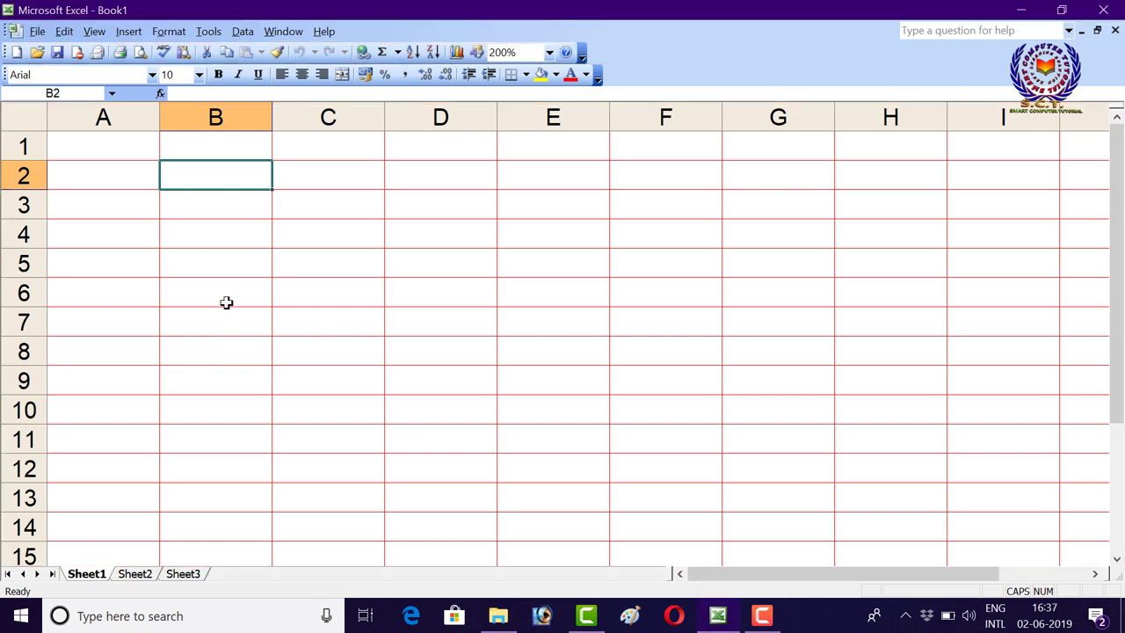
{"action": "left_click", "coordinate": [204, 210]}
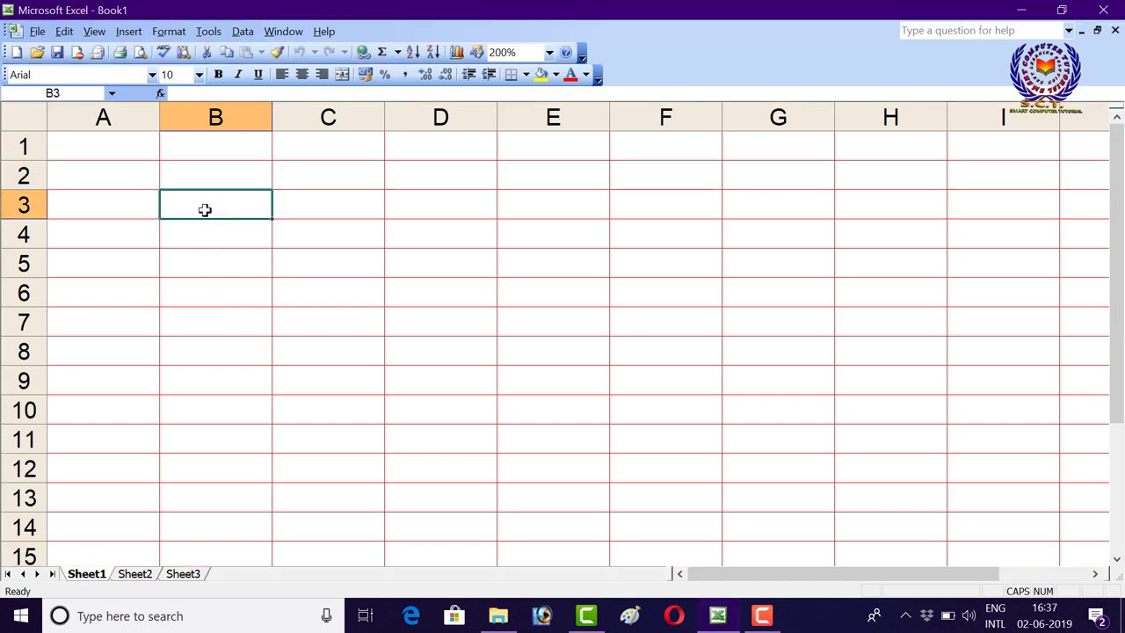
- Enter the headings SR.NO, NAME, ROLL and MARKS across A1:D1
{"action": "key", "text": "Left"}
{"action": "key", "text": "Up"}
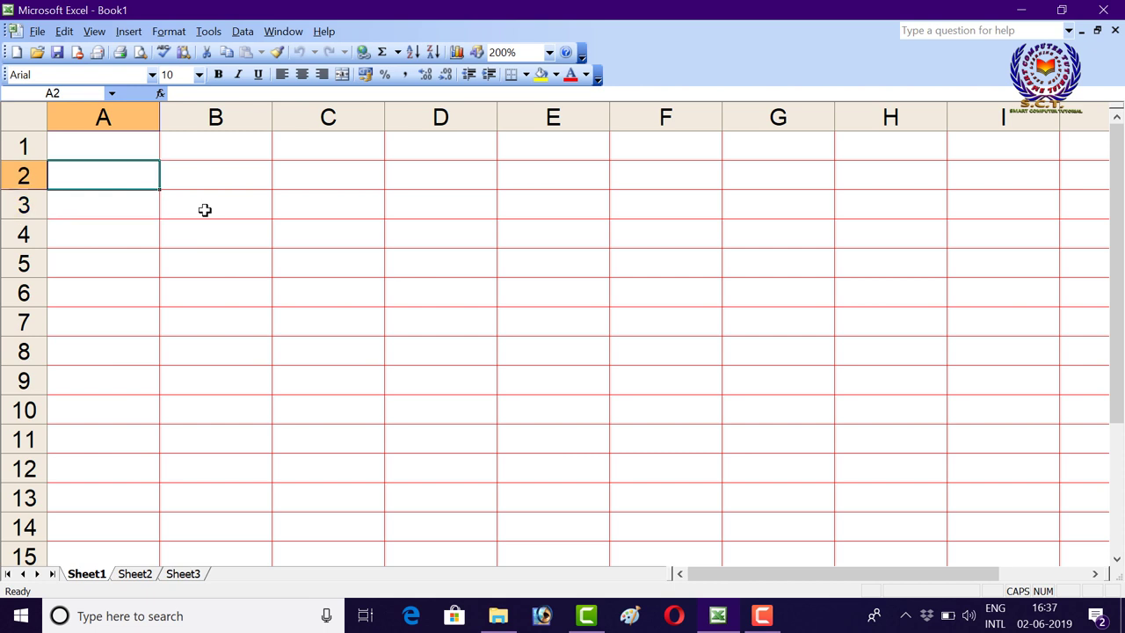
{"action": "key", "text": "Up"}
{"action": "type", "text": "SR"}
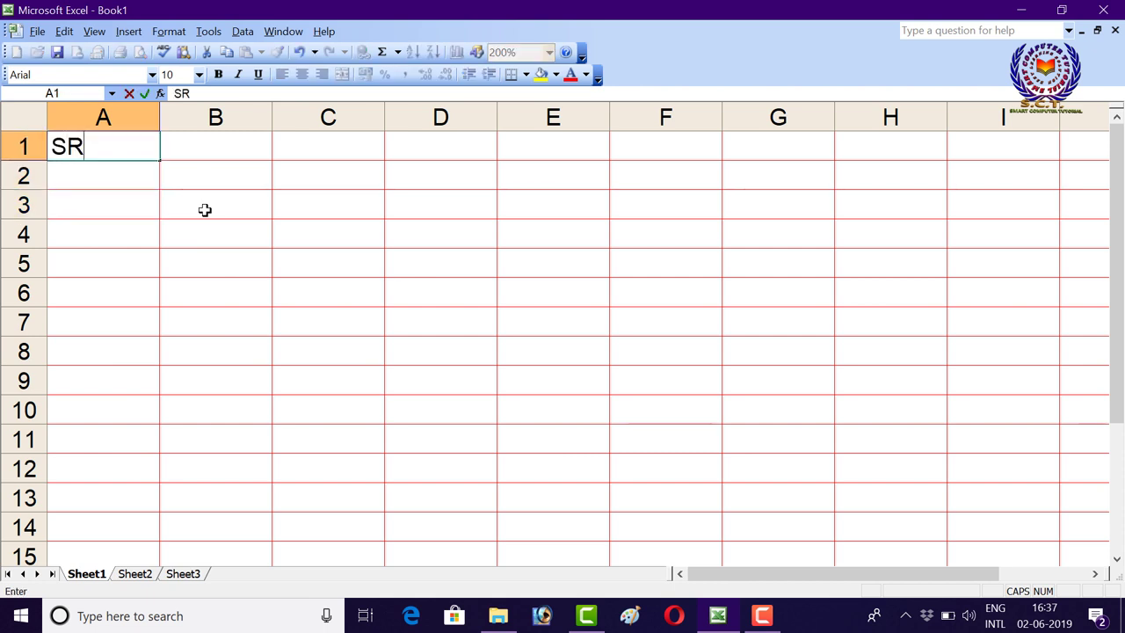
{"action": "type", "text": ".MO"}
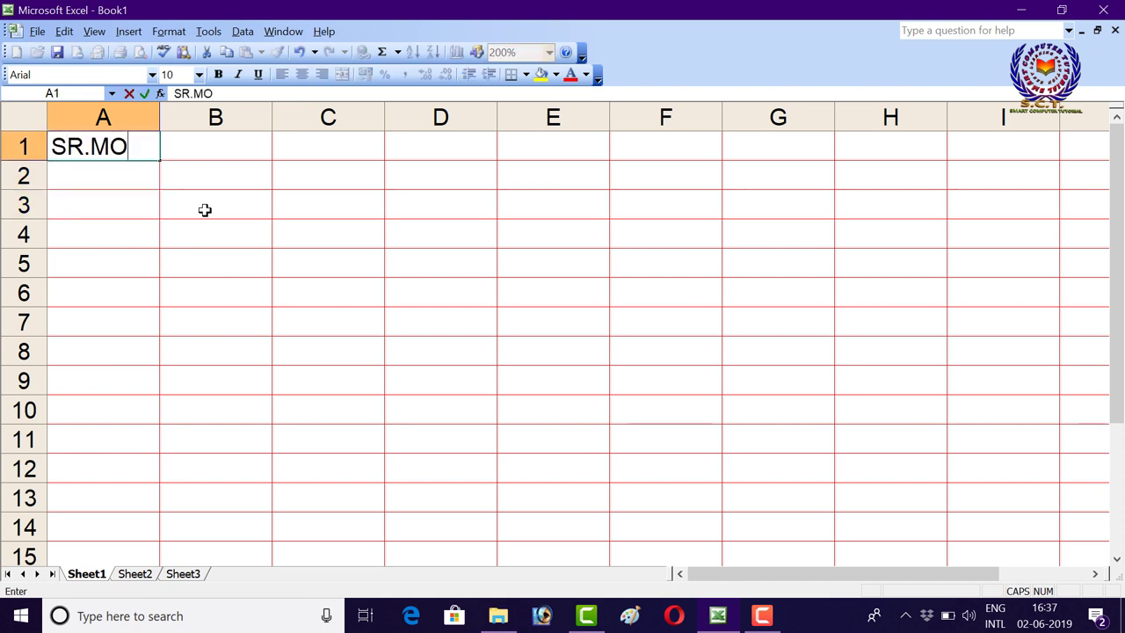
{"action": "key", "text": "BackSpace"}
{"action": "key", "text": "BackSpace"}
{"action": "type", "text": "NO"}
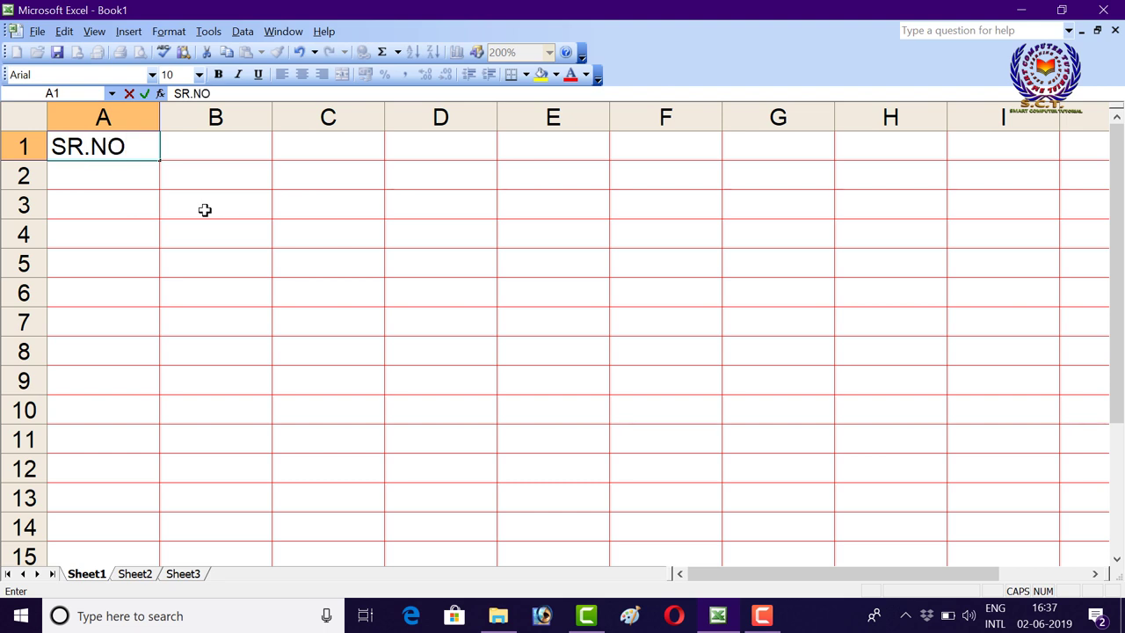
{"action": "key", "text": "Tab"}
{"action": "type", "text": "NAME"}
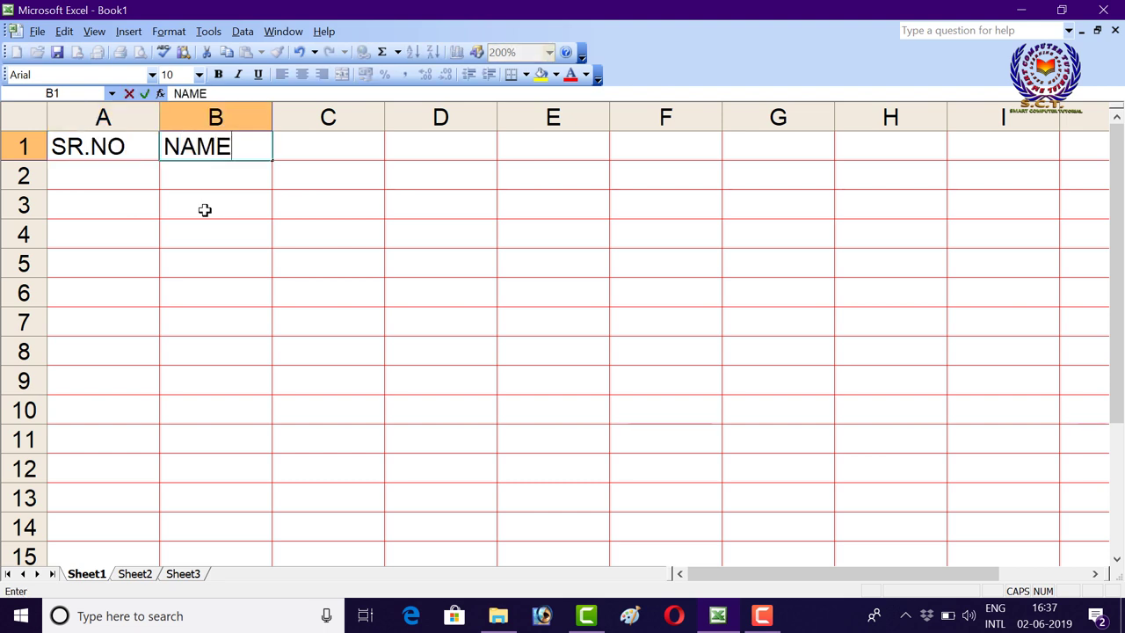
{"action": "key", "text": "Tab"}
{"action": "type", "text": "ROL"}
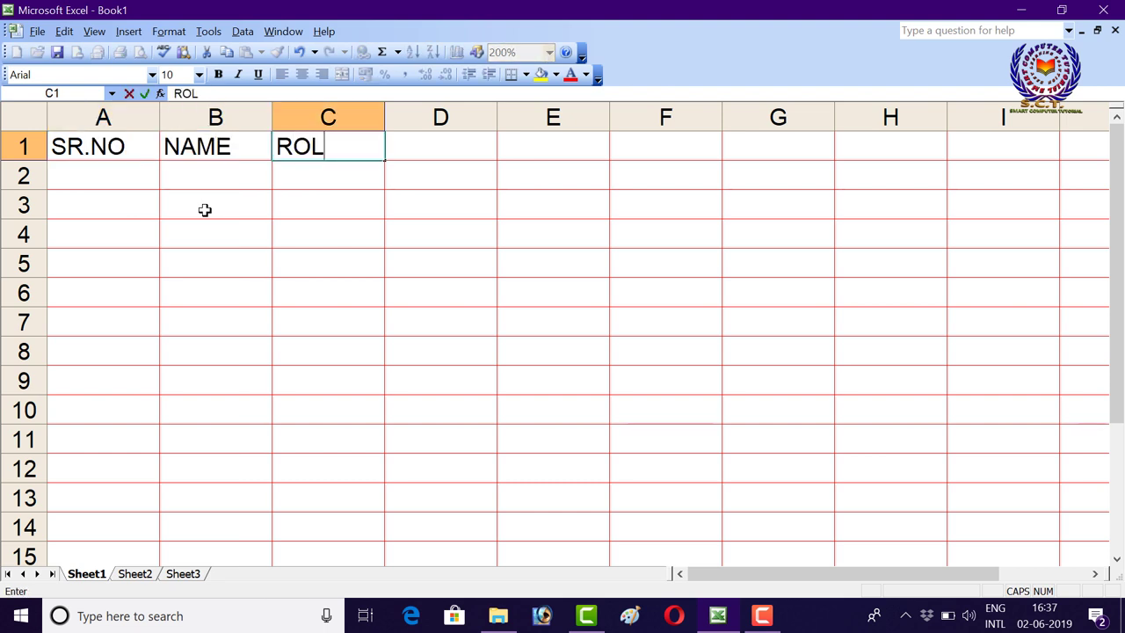
{"action": "type", "text": "L"}
{"action": "key", "text": "Tab"}
{"action": "type", "text": "MAR"}
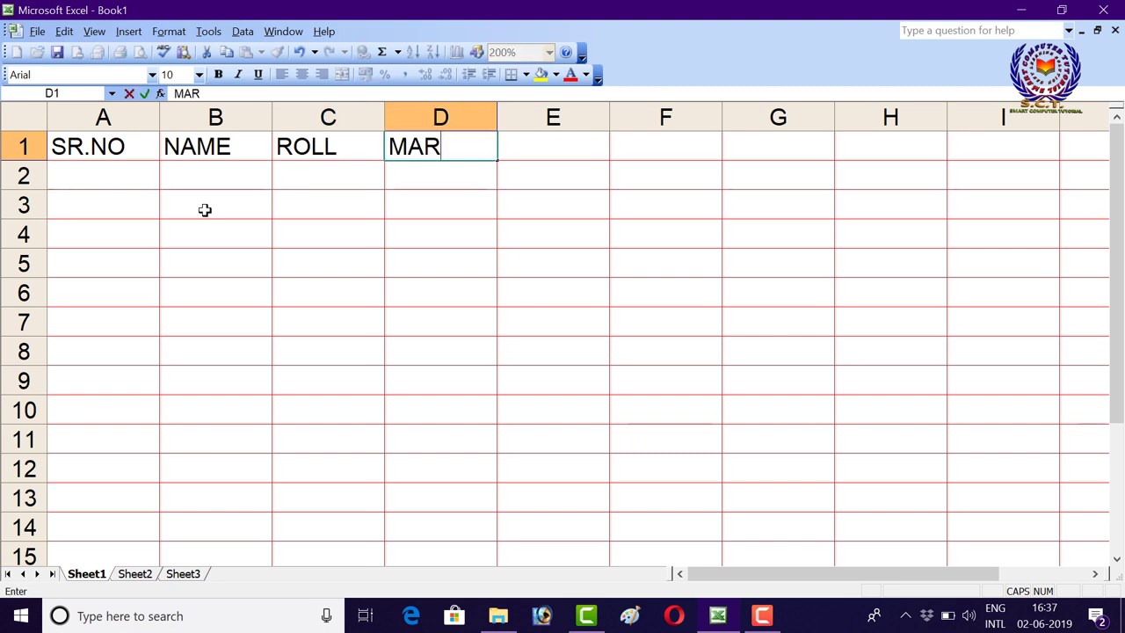
{"action": "type", "text": "KS"}
{"action": "key", "text": "Down"}
- Enter serial numbers 1, 2 and 3 in A2:A4 and fill the data rows down to row 9
{"action": "key", "text": "Left"}
{"action": "key", "text": "Left"}
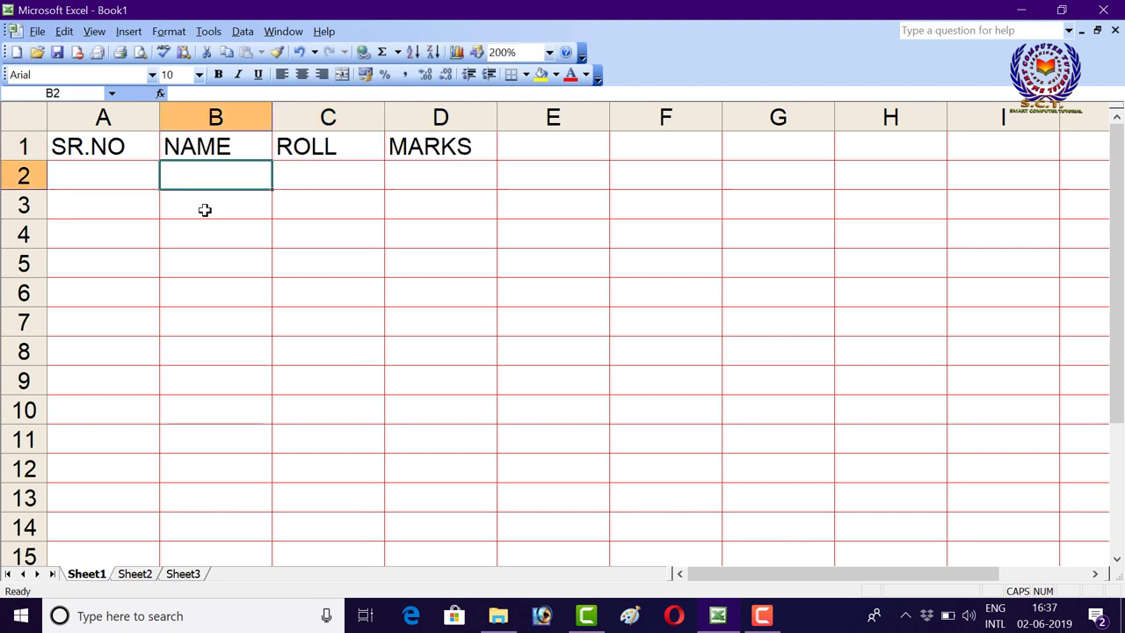
{"action": "key", "text": "Left"}
{"action": "type", "text": "1"}
{"action": "key", "text": "Return"}
{"action": "type", "text": "2"}
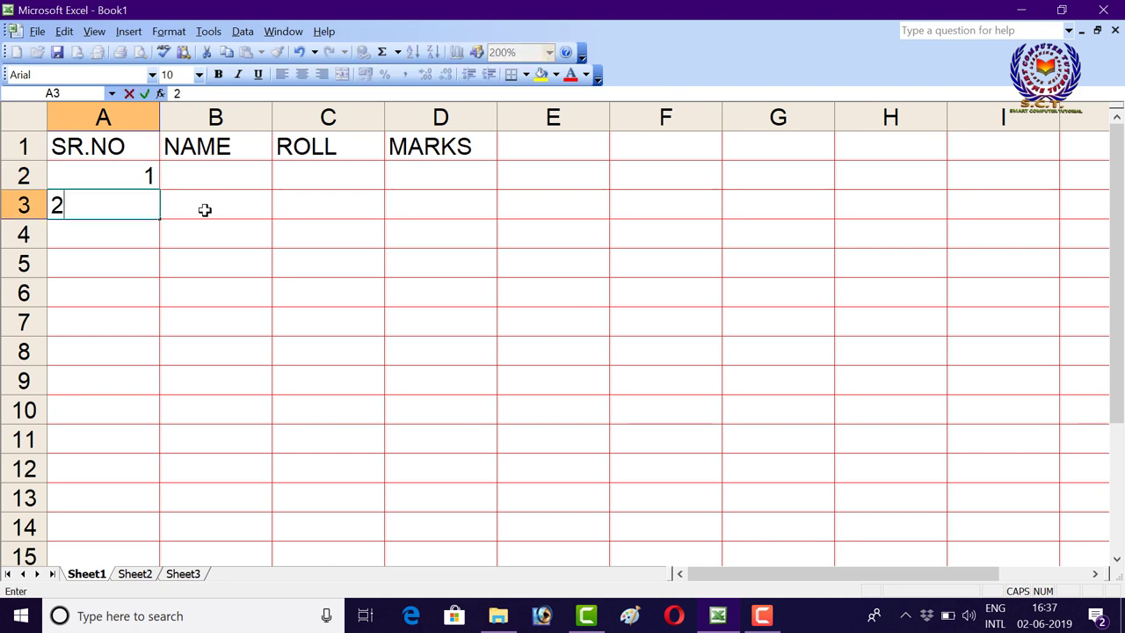
{"action": "key", "text": "Return"}
{"action": "type", "text": "3"}
{"action": "key", "text": "Return"}
{"action": "type", "text": "3"}
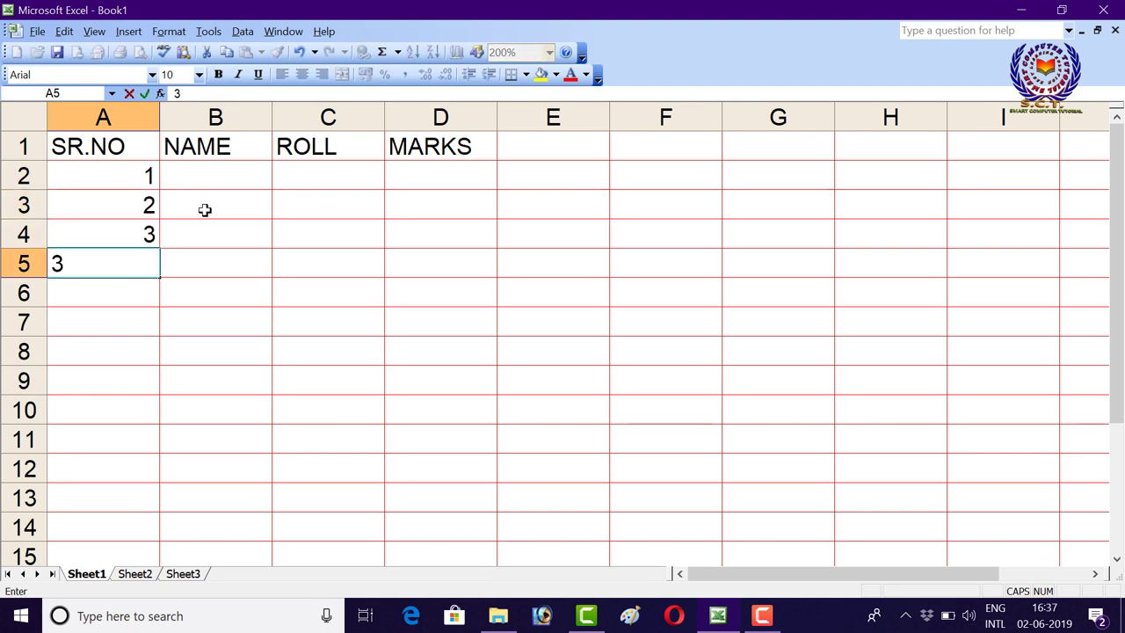
{"action": "key", "text": "BackSpace"}
{"action": "type", "text": "500"}
{"action": "key", "text": "Return"}
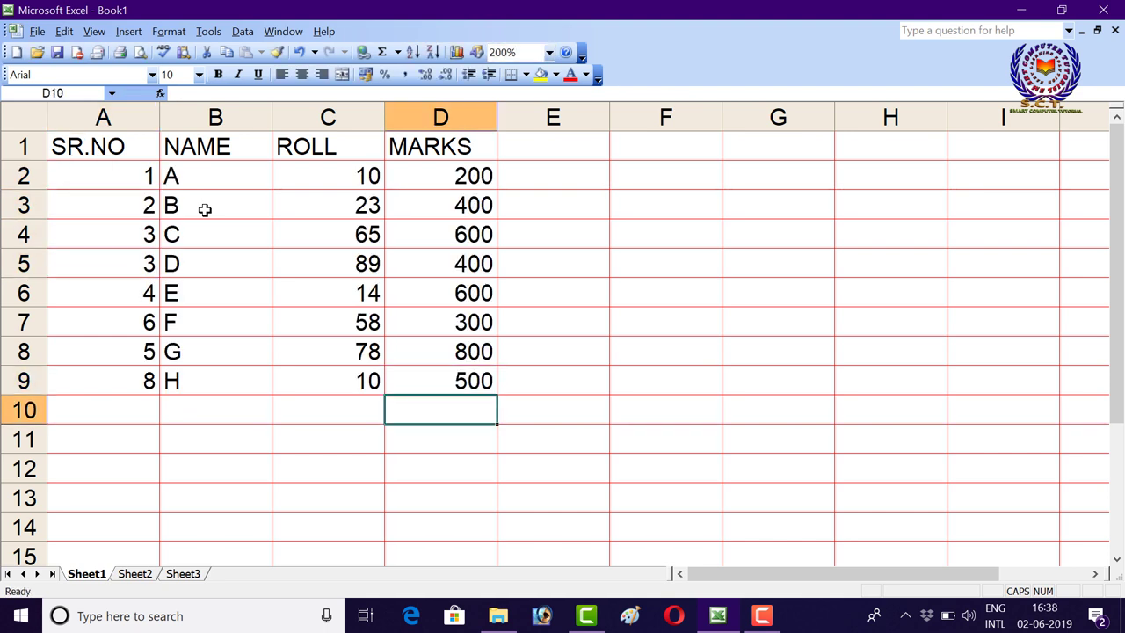
{"action": "left_click", "coordinate": [212, 387]}
{"action": "left_click", "coordinate": [393, 420]}
{"action": "left_click", "coordinate": [141, 235]}
{"action": "left_click", "coordinate": [138, 257]}
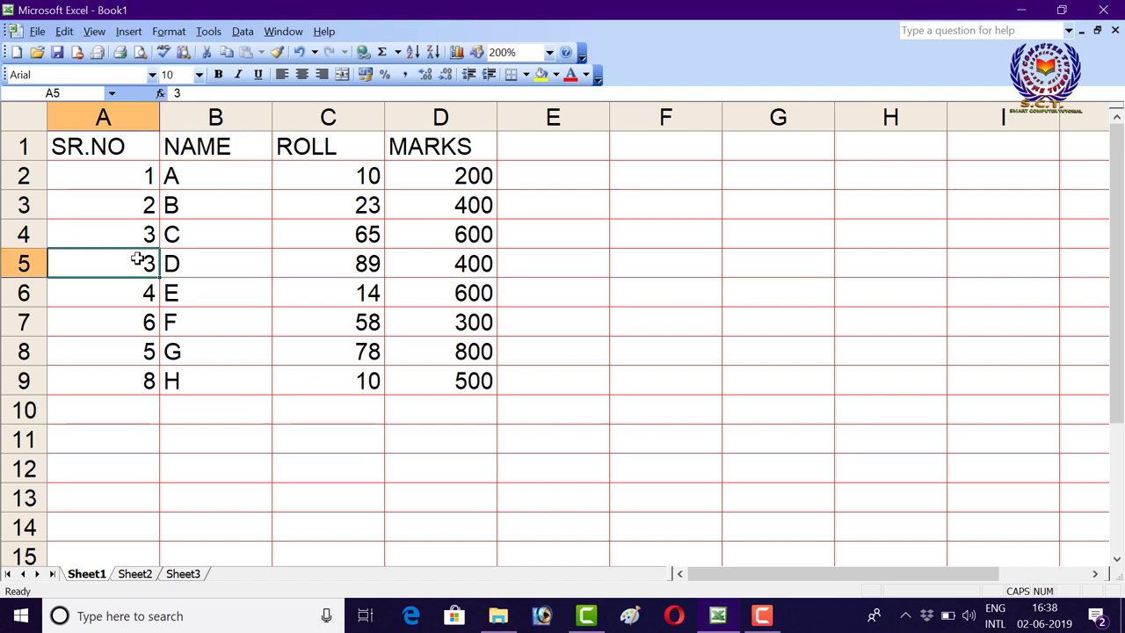
{"action": "left_click", "coordinate": [138, 297]}
{"action": "left_click", "coordinate": [137, 325]}
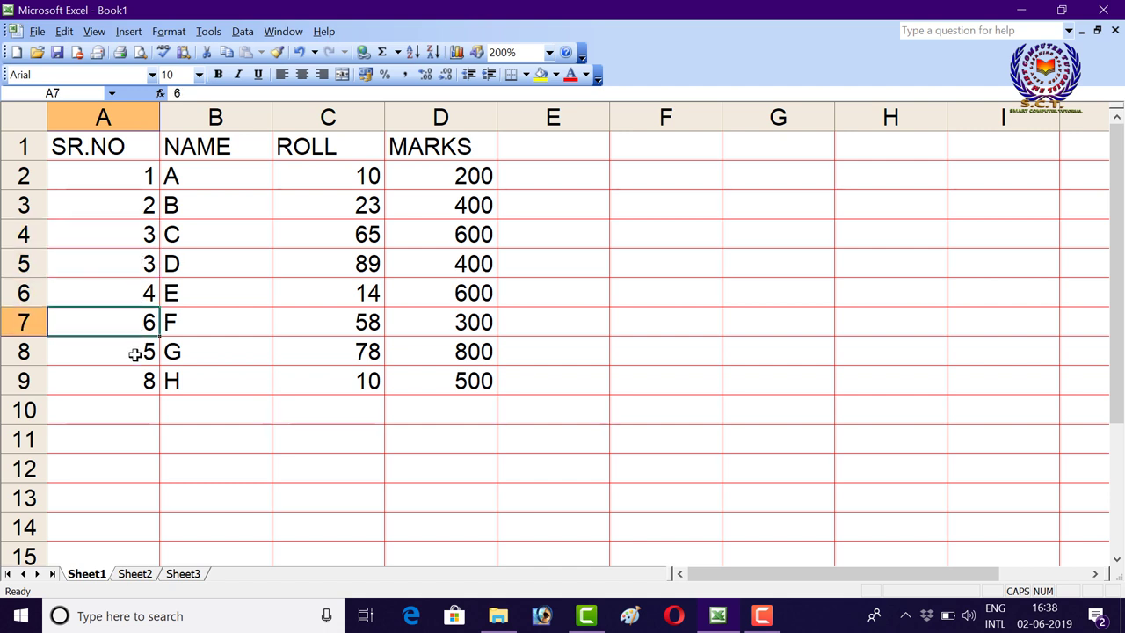
{"action": "left_click", "coordinate": [134, 354]}
{"action": "left_click", "coordinate": [133, 243]}
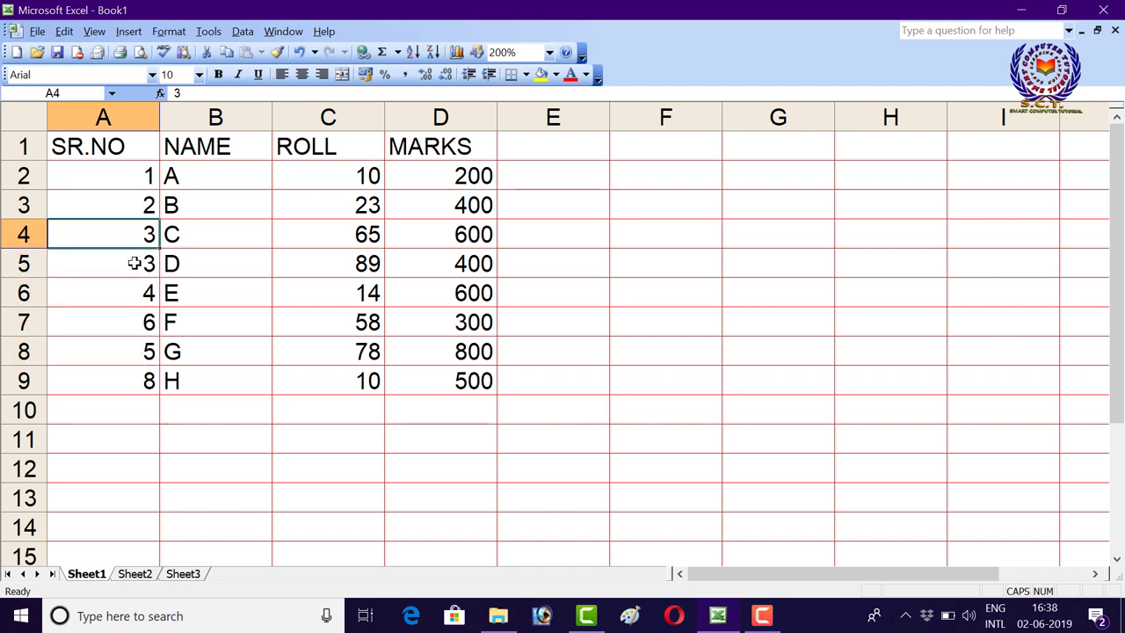
{"action": "left_click", "coordinate": [136, 263]}
{"action": "left_click", "coordinate": [126, 303]}
{"action": "key", "text": "Down"}
{"action": "key", "text": "Down"}
{"action": "key", "text": "Down"}
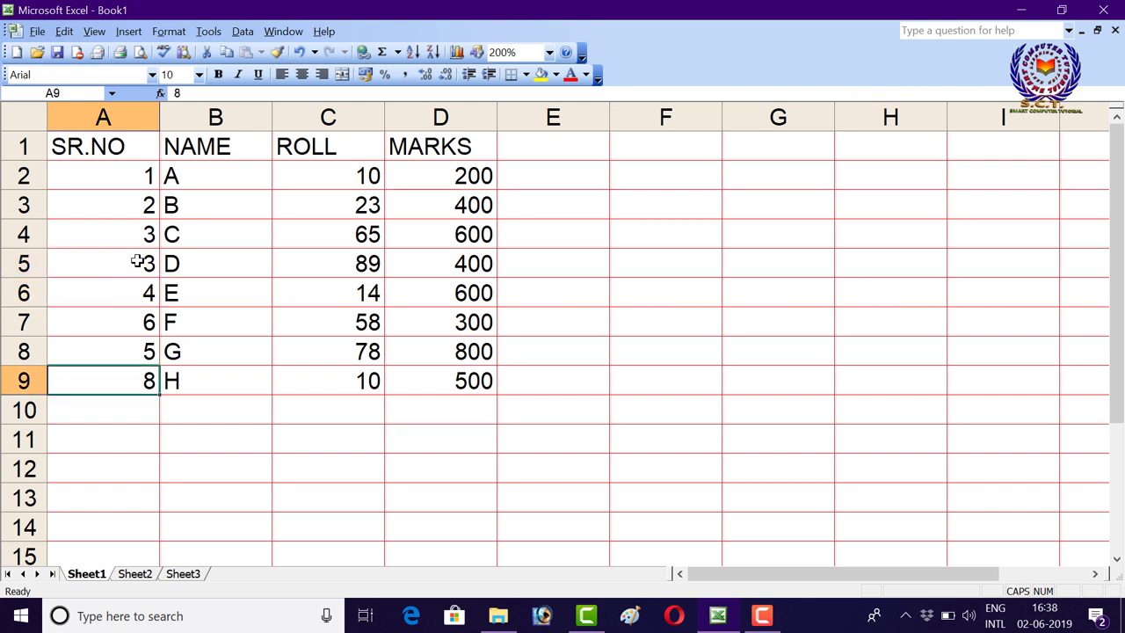
{"action": "left_click", "coordinate": [137, 262]}
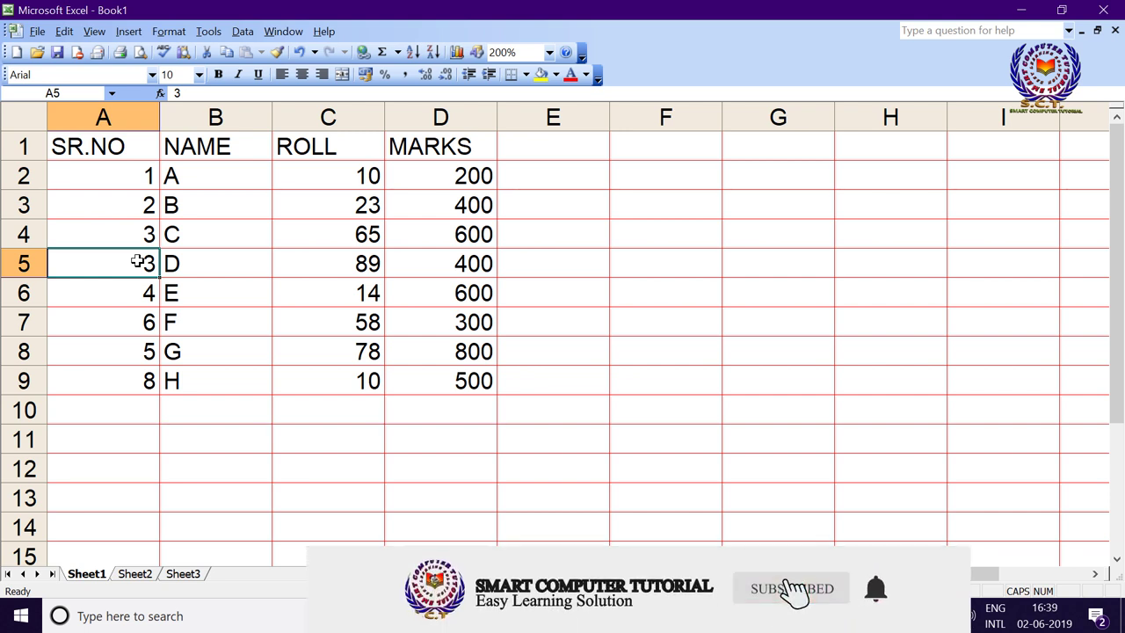
- Enter serial numbers 4 and 5 in cells A5 and A6
{"action": "type", "text": "4"}
{"action": "key", "text": "Return"}
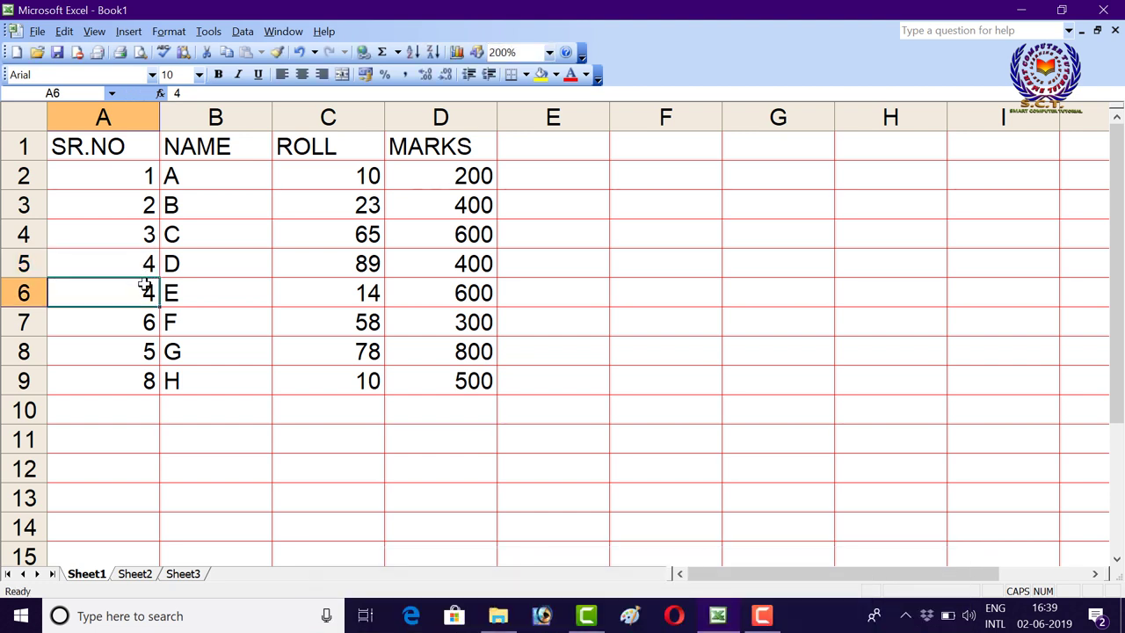
{"action": "type", "text": "6"}
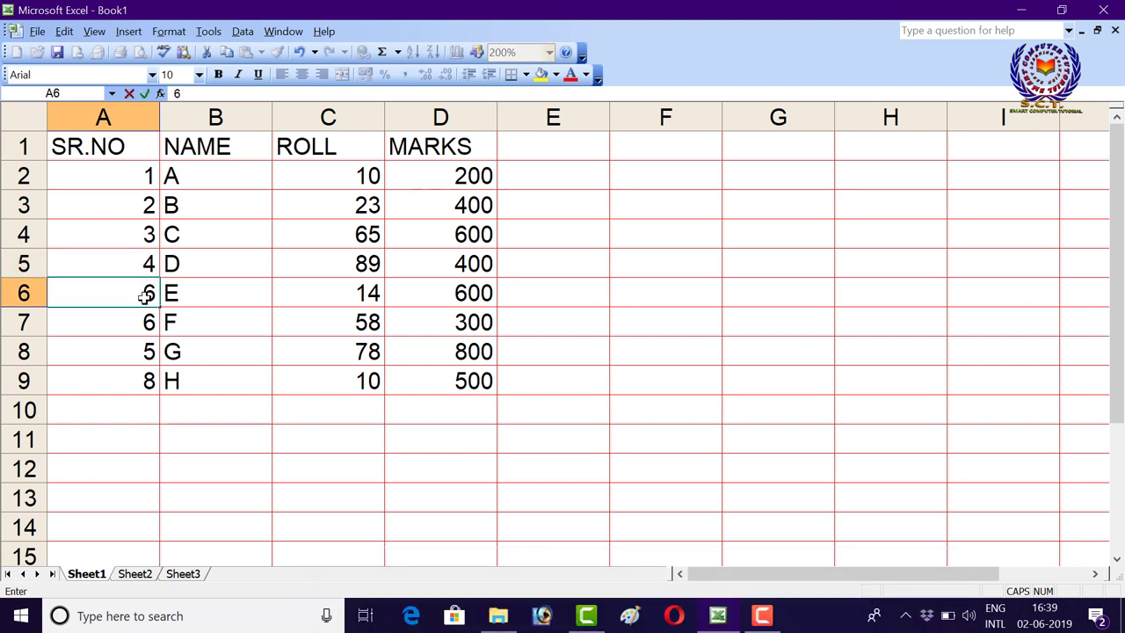
{"action": "key", "text": "BackSpace"}
{"action": "type", "text": "5"}
{"action": "key", "text": "Return"}
- Set cell A8 to 8, replacing the 7 entered first
{"action": "key", "text": "Down"}
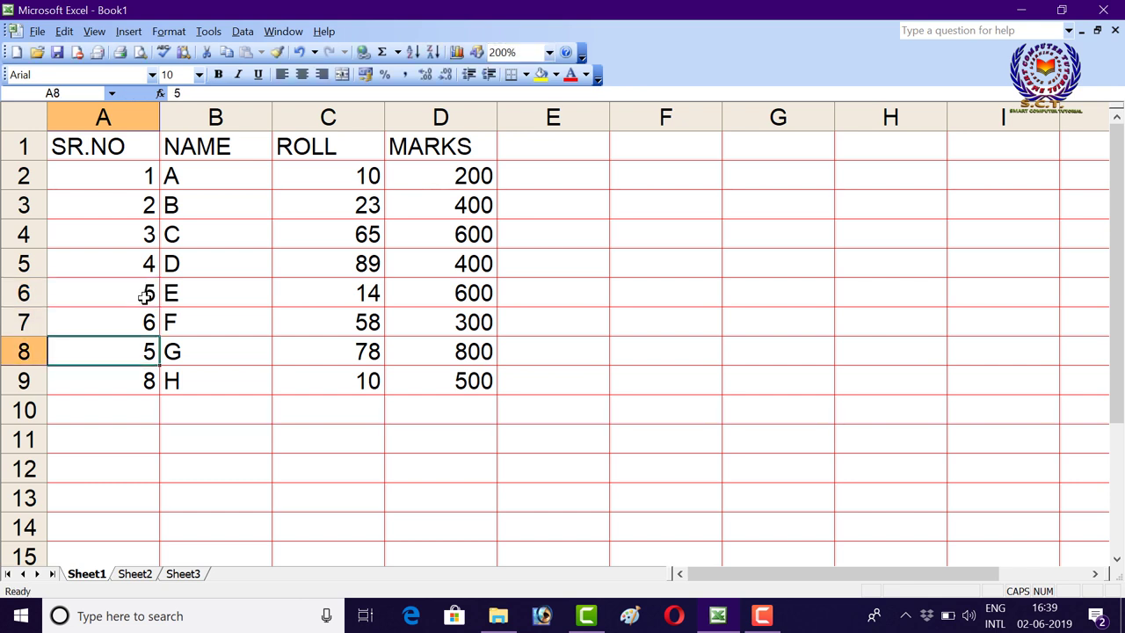
{"action": "type", "text": "7"}
{"action": "key", "text": "Return"}
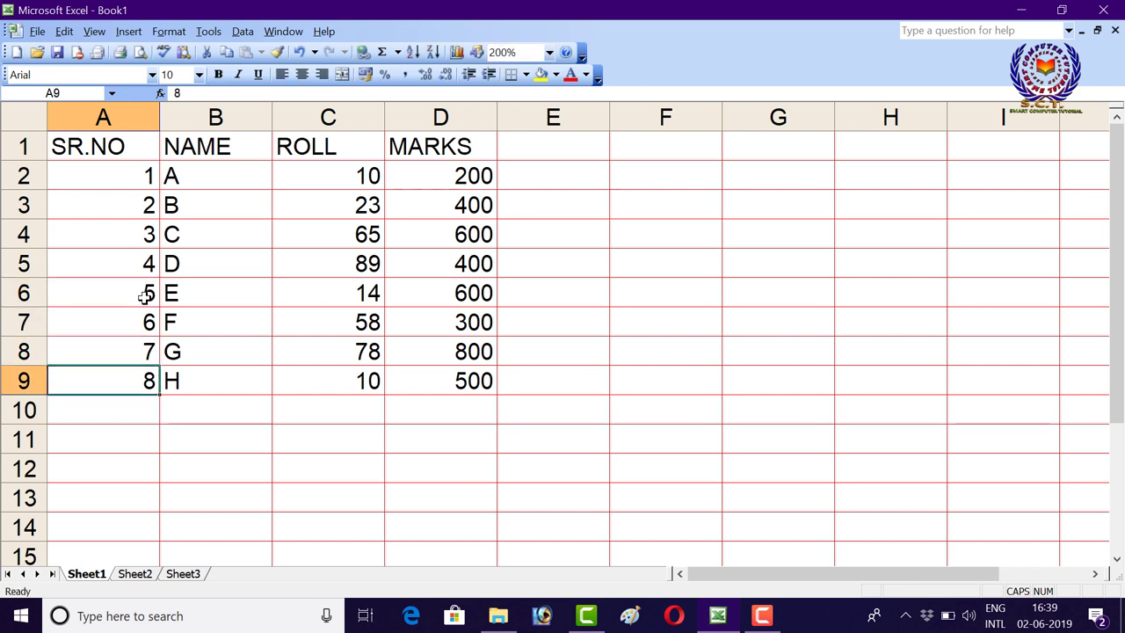
{"action": "left_click", "coordinate": [138, 354]}
{"action": "type", "text": "8"}
{"action": "key", "text": "Return"}
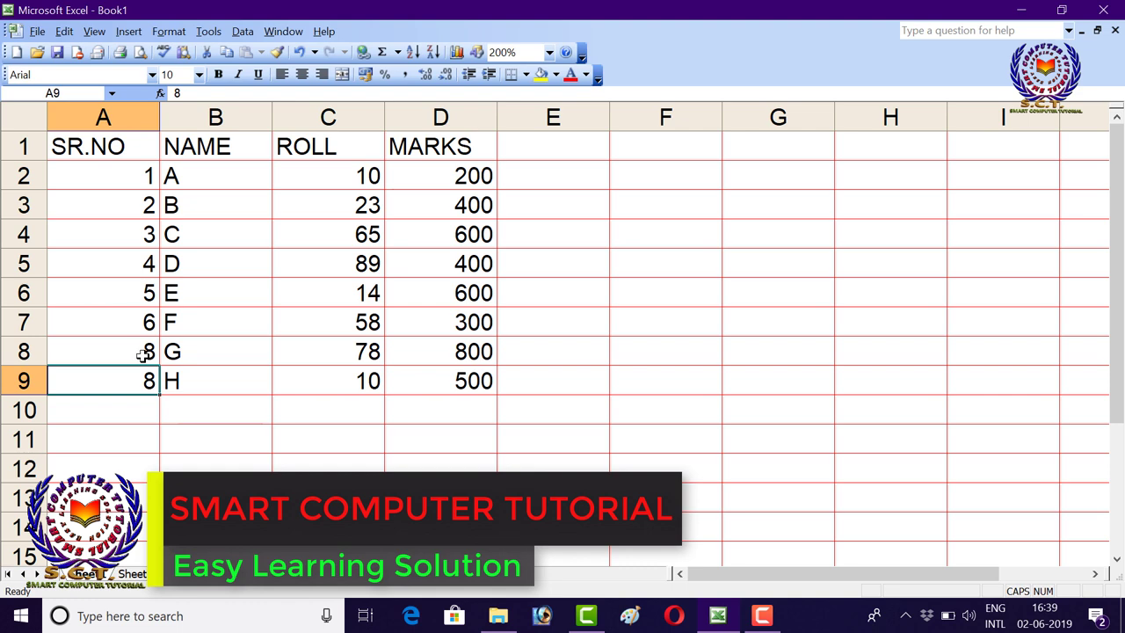
{"action": "left_click", "coordinate": [143, 354]}
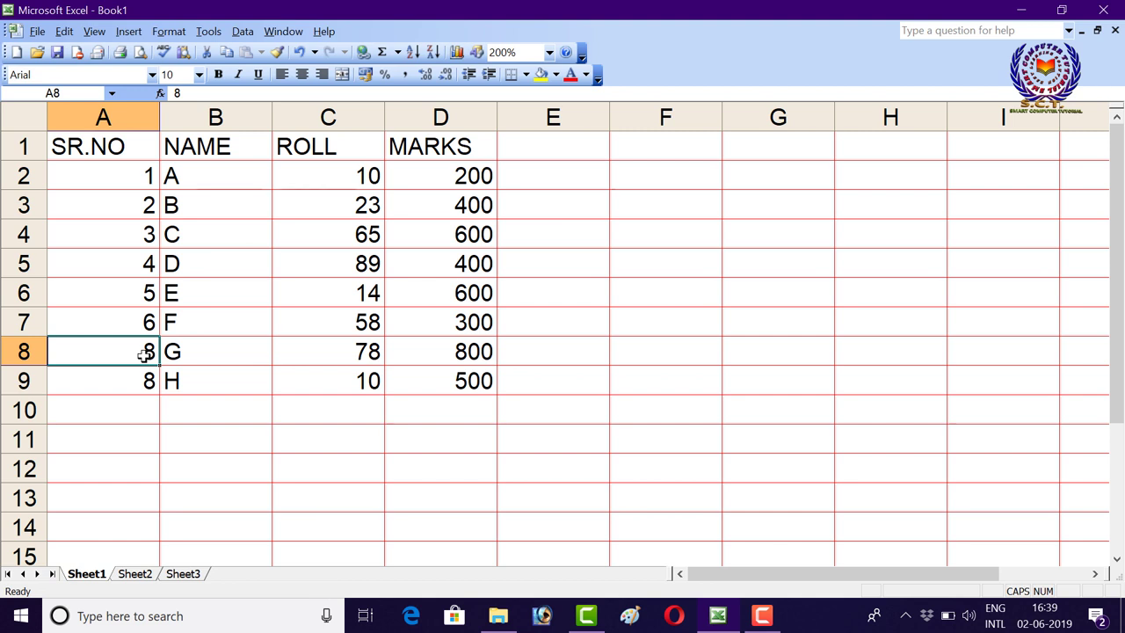
- Change the first name in B2 to AMAN in the formula bar
{"action": "left_click", "coordinate": [216, 338]}
{"action": "double_click", "coordinate": [217, 338]}
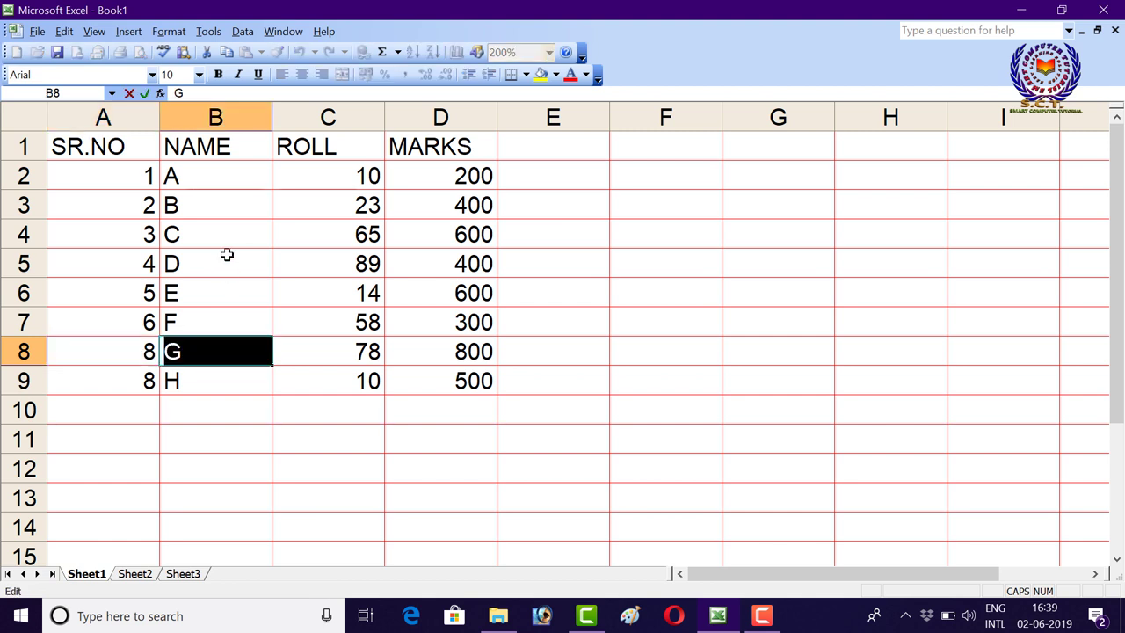
{"action": "left_click", "coordinate": [220, 237]}
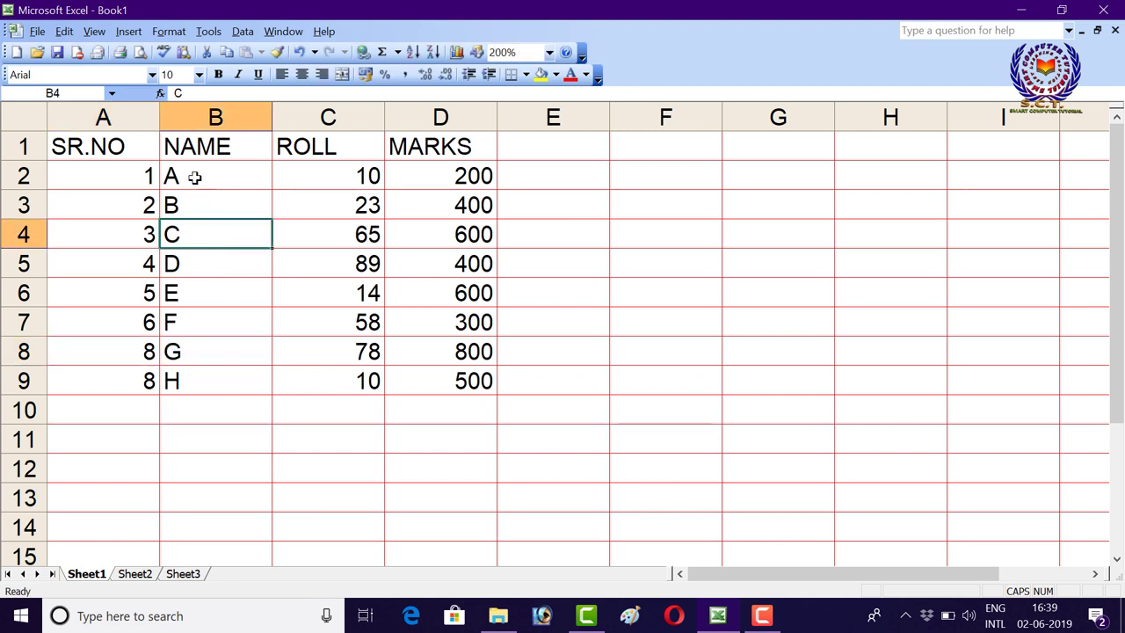
{"action": "left_click", "coordinate": [195, 178]}
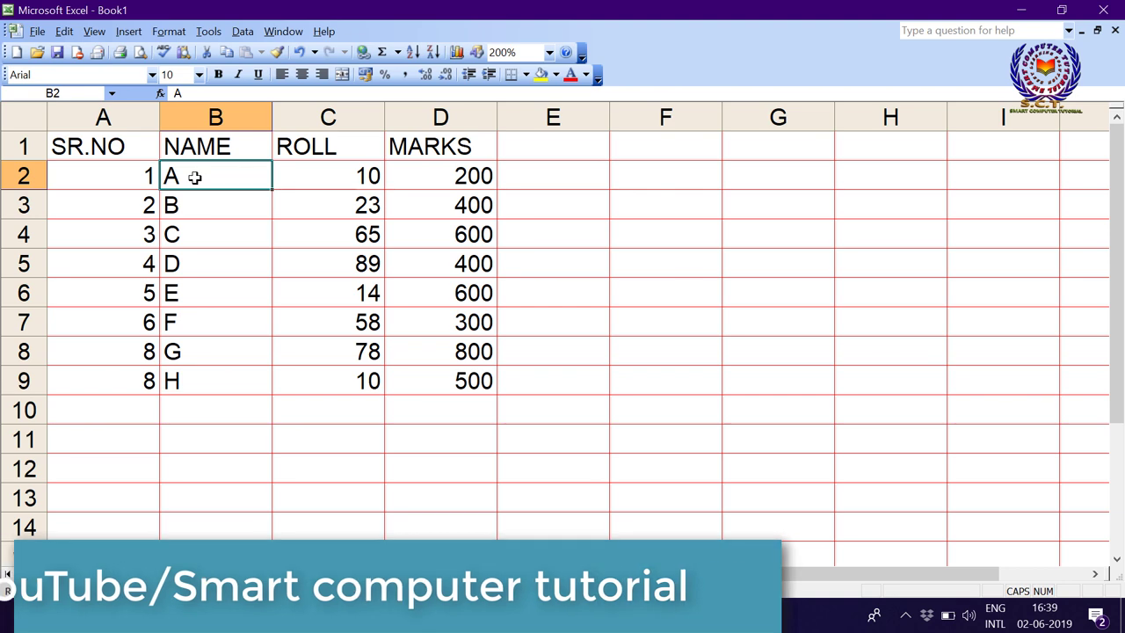
{"action": "left_click", "coordinate": [202, 210]}
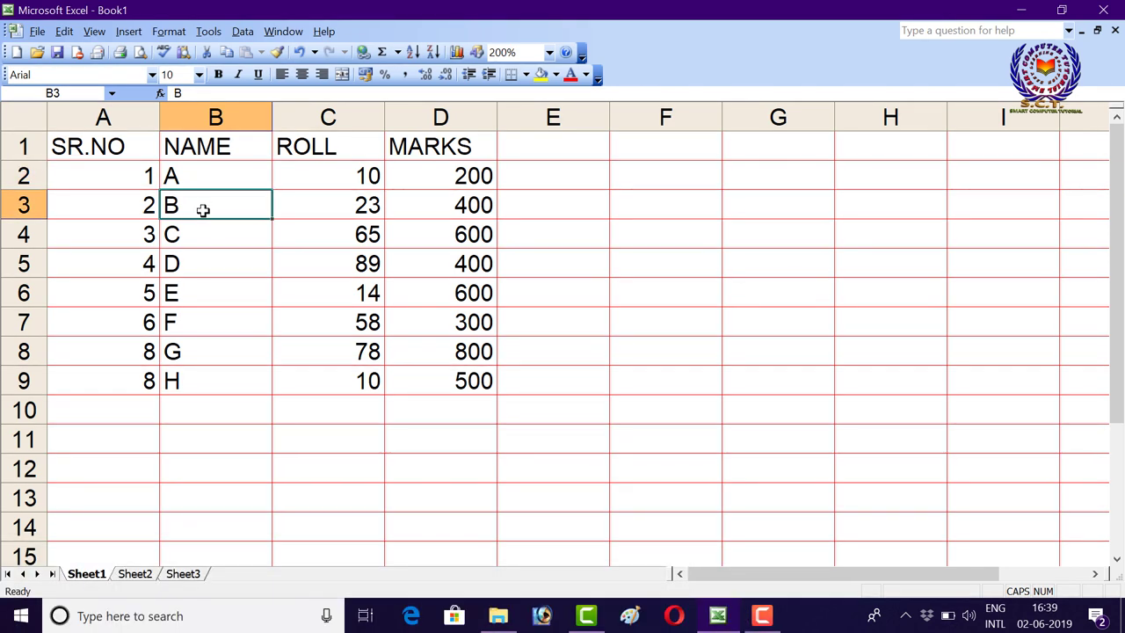
{"action": "left_click", "coordinate": [203, 182]}
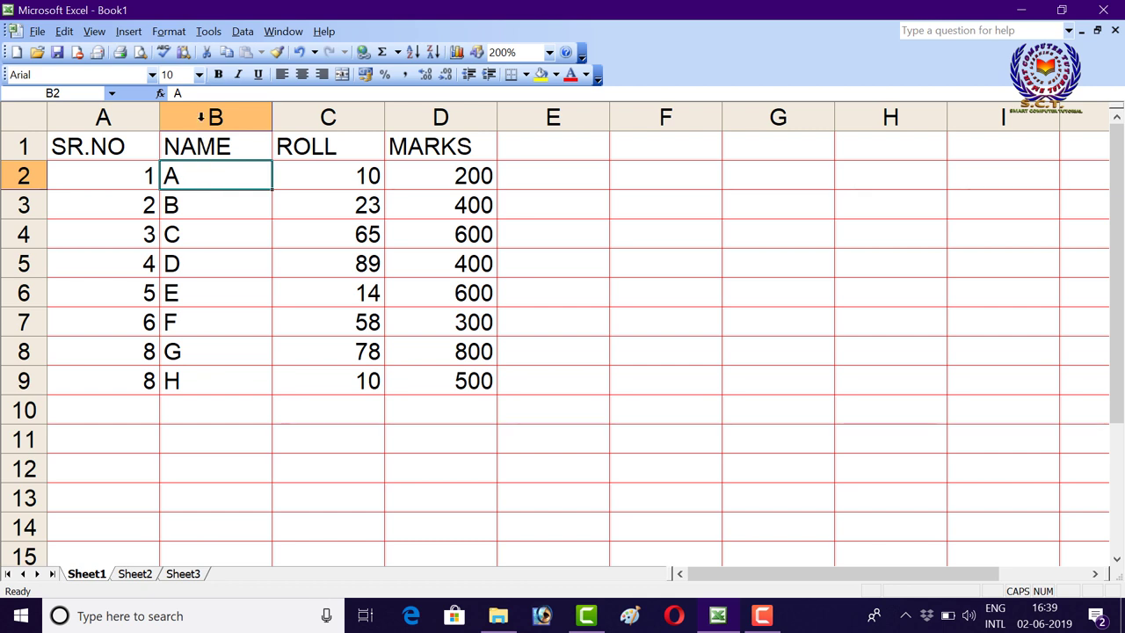
{"action": "left_click", "coordinate": [200, 94]}
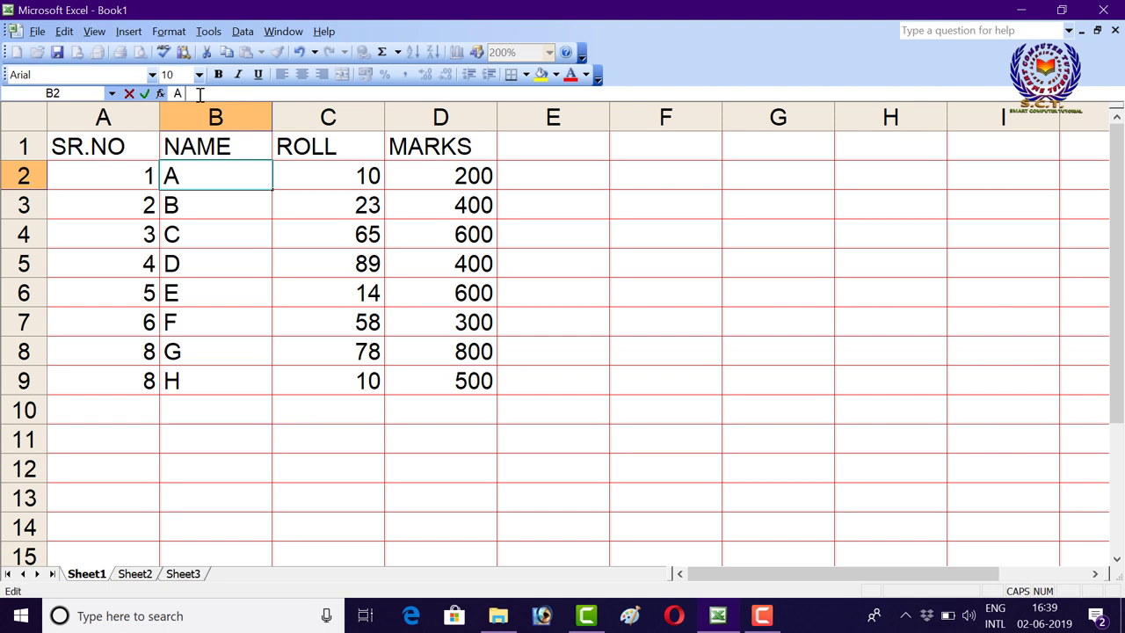
{"action": "type", "text": "A"}
{"action": "key", "text": "BackSpace"}
{"action": "type", "text": "MAN"}
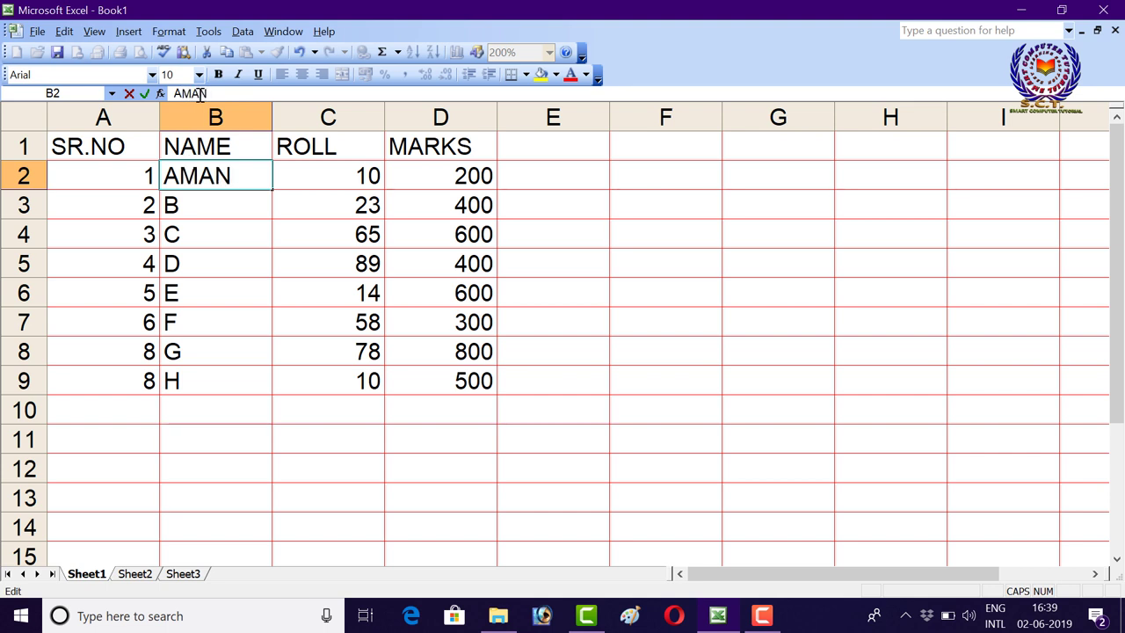
{"action": "key", "text": "Return"}
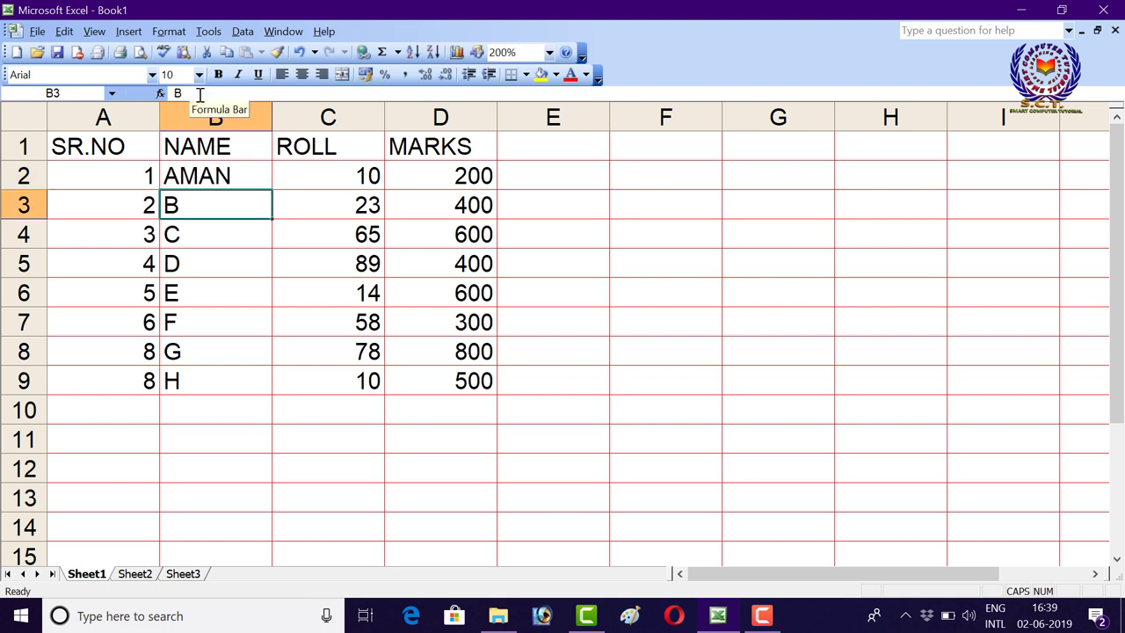
{"action": "left_click", "coordinate": [188, 175]}
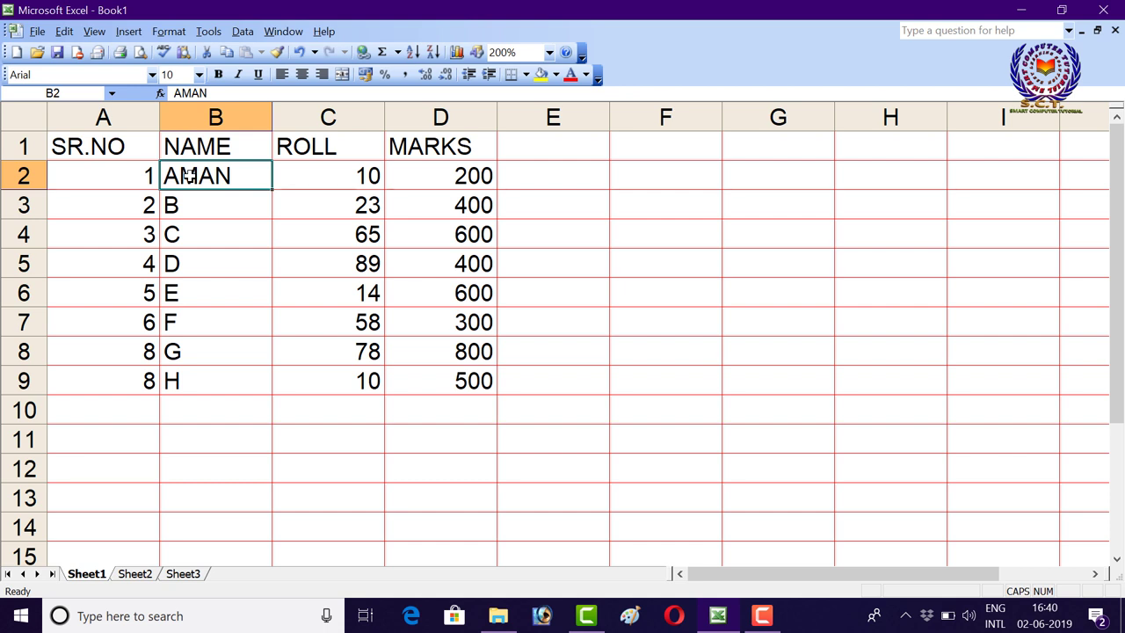
- Change the name in B3 to BHAWANA, then shorten it to BHA
{"action": "left_click", "coordinate": [223, 202]}
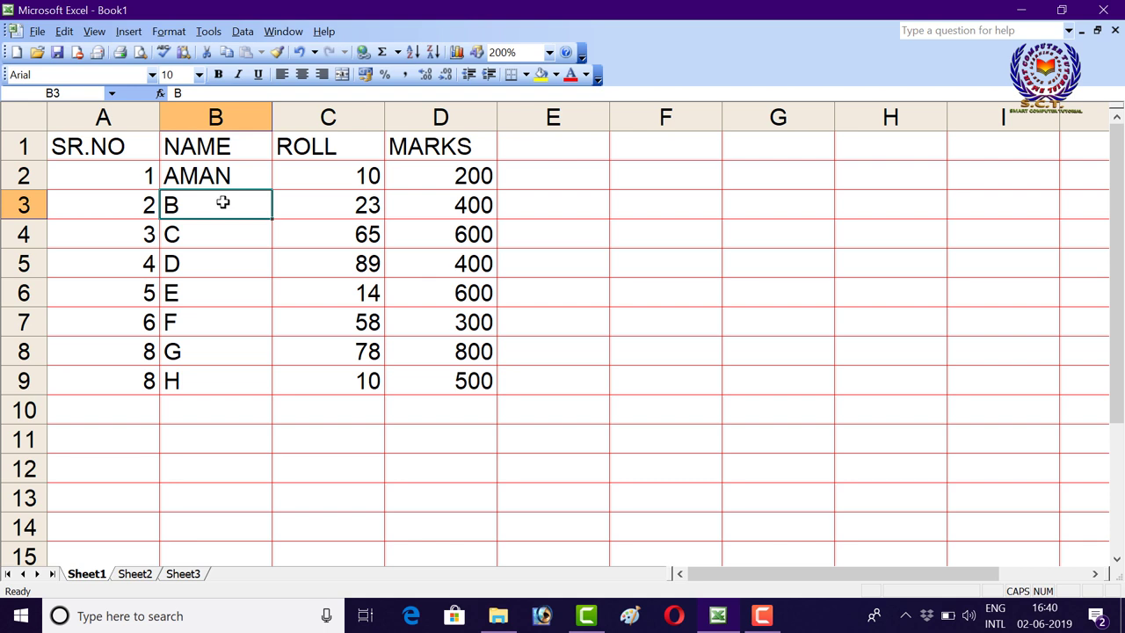
{"action": "left_click", "coordinate": [201, 113]}
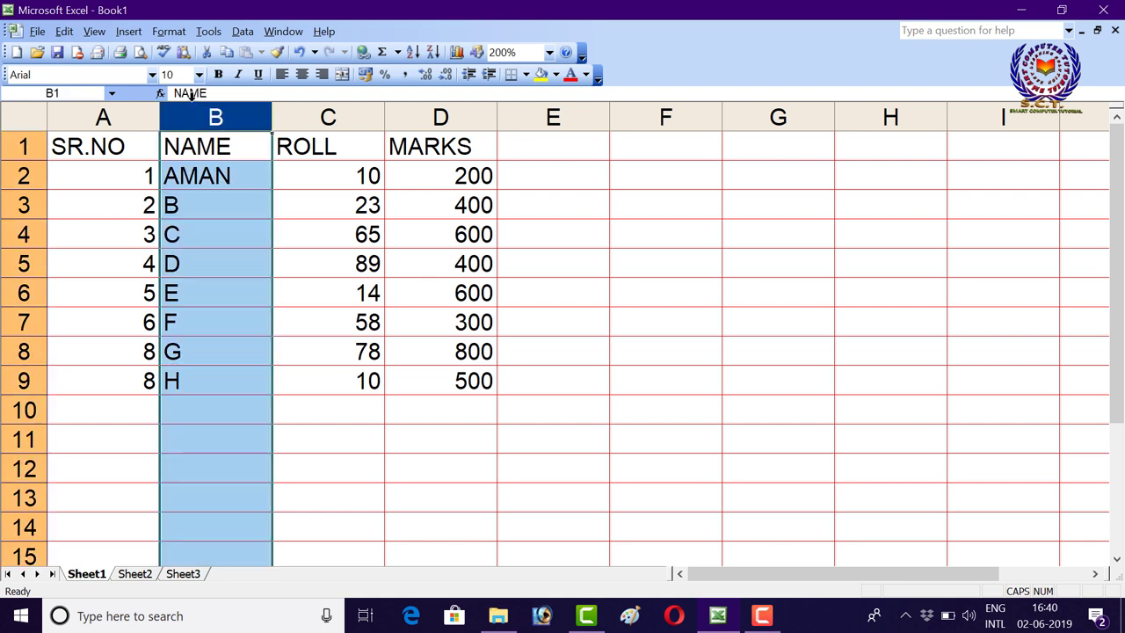
{"action": "left_click", "coordinate": [189, 175]}
{"action": "left_click", "coordinate": [188, 205]}
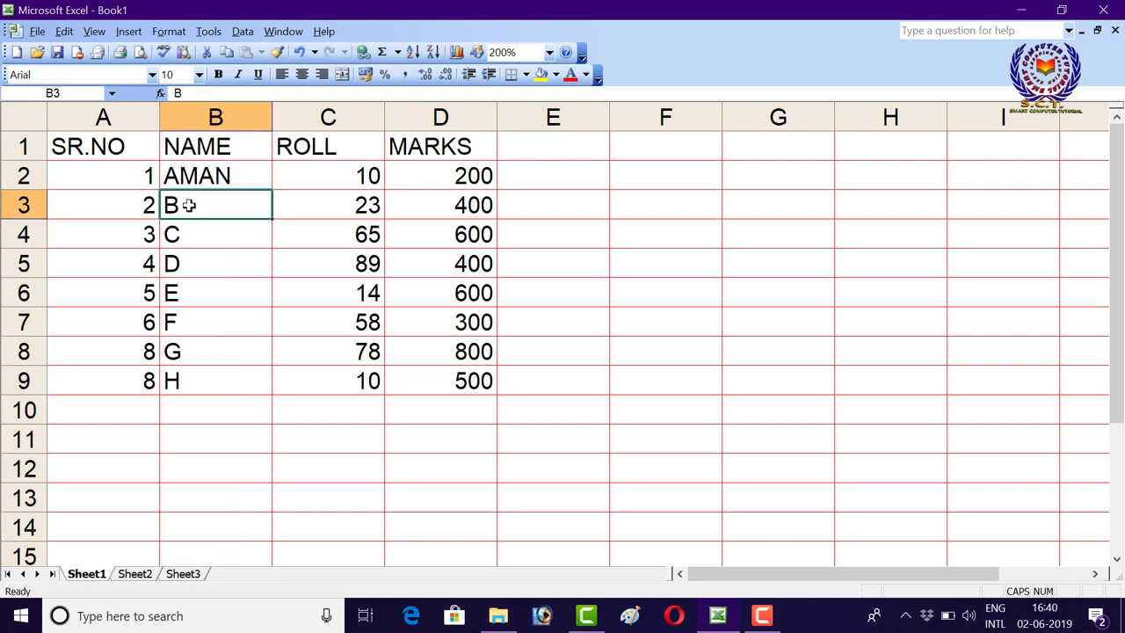
{"action": "left_click", "coordinate": [196, 94]}
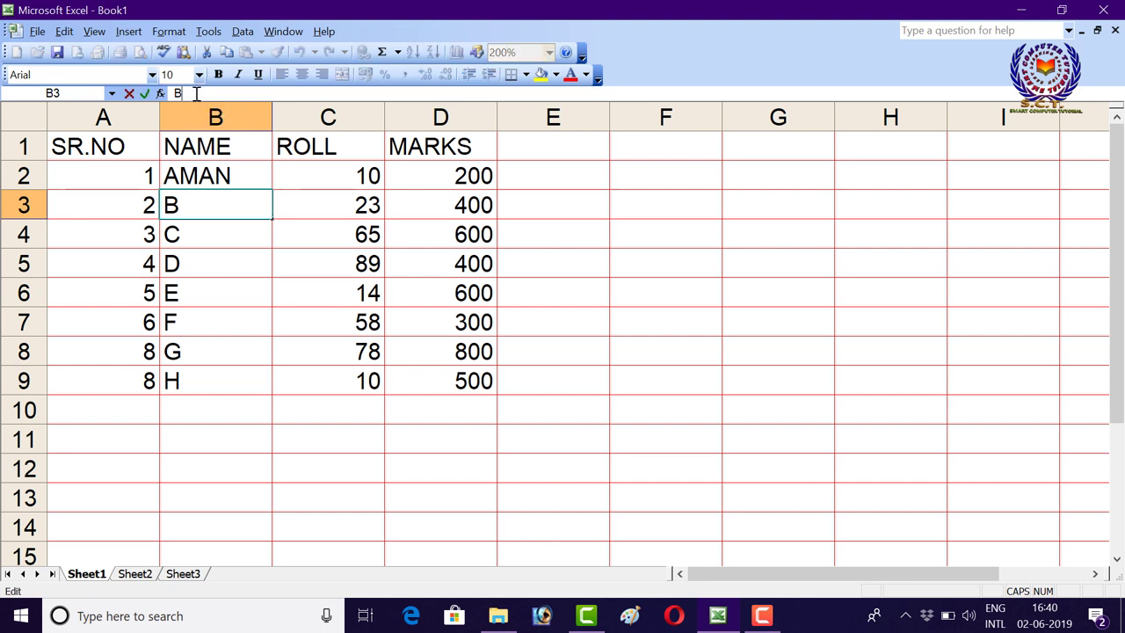
{"action": "type", "text": "HAWANA"}
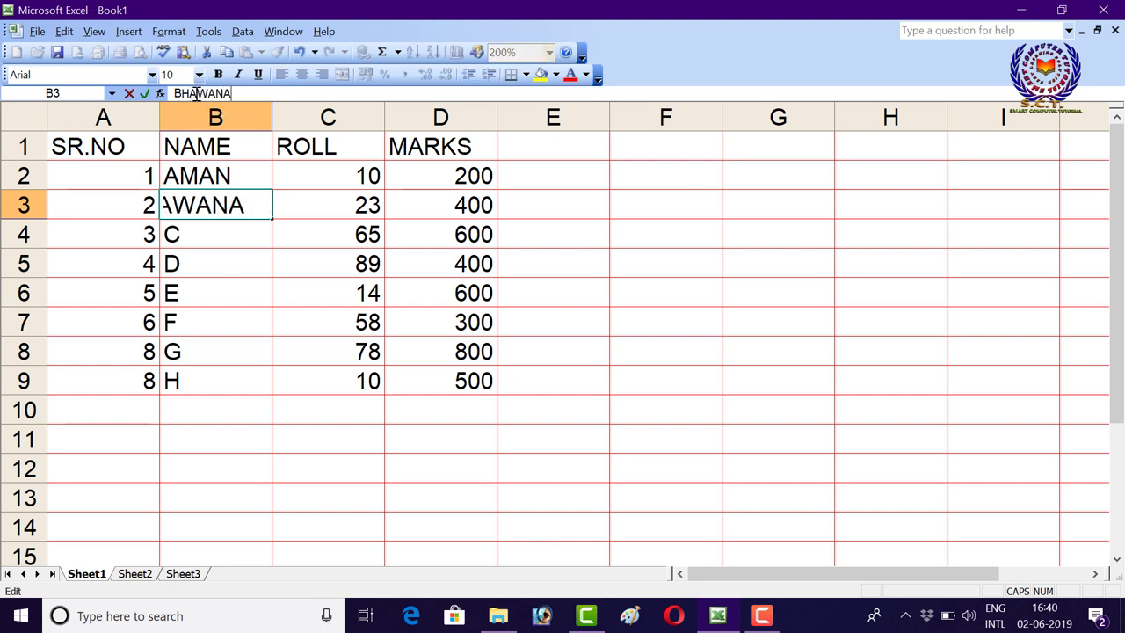
{"action": "key", "text": "Return"}
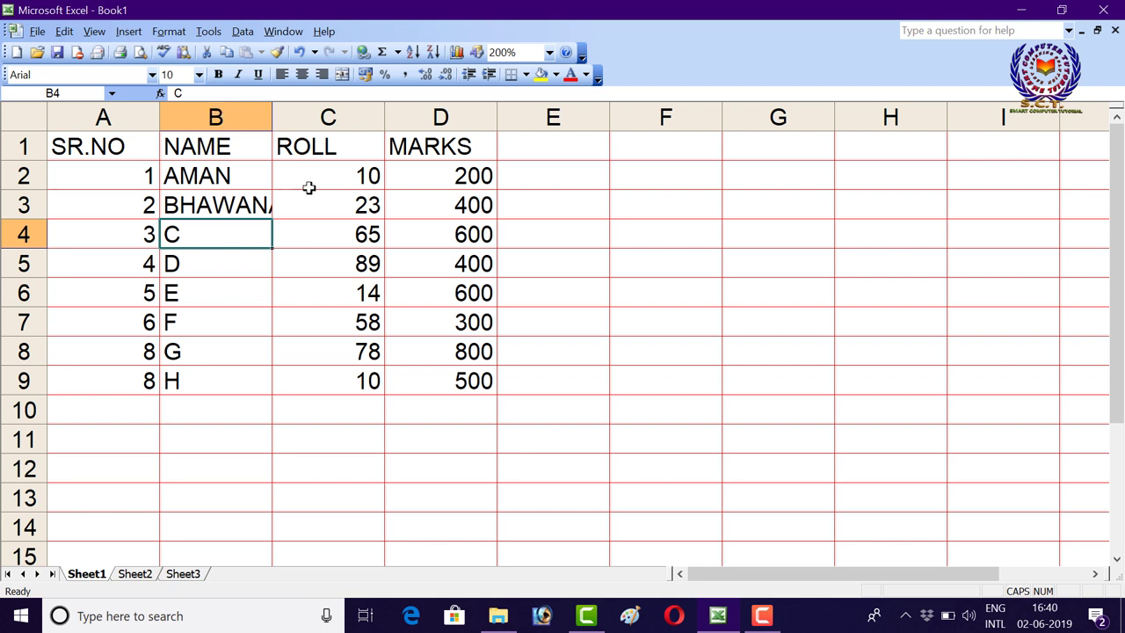
{"action": "left_click", "coordinate": [329, 214]}
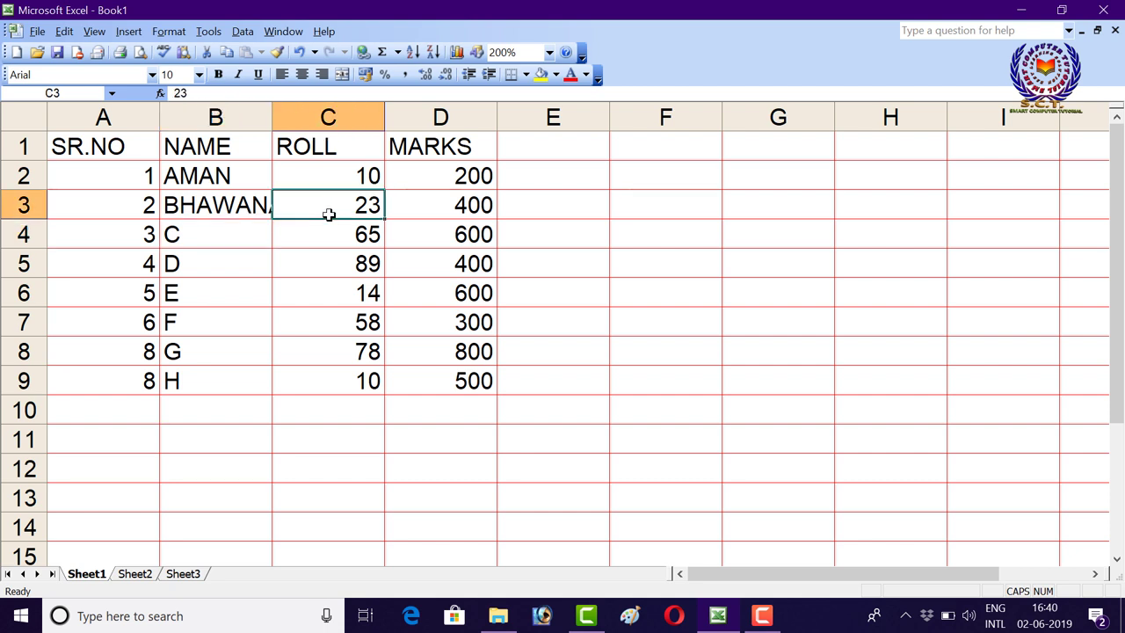
{"action": "left_click", "coordinate": [257, 207]}
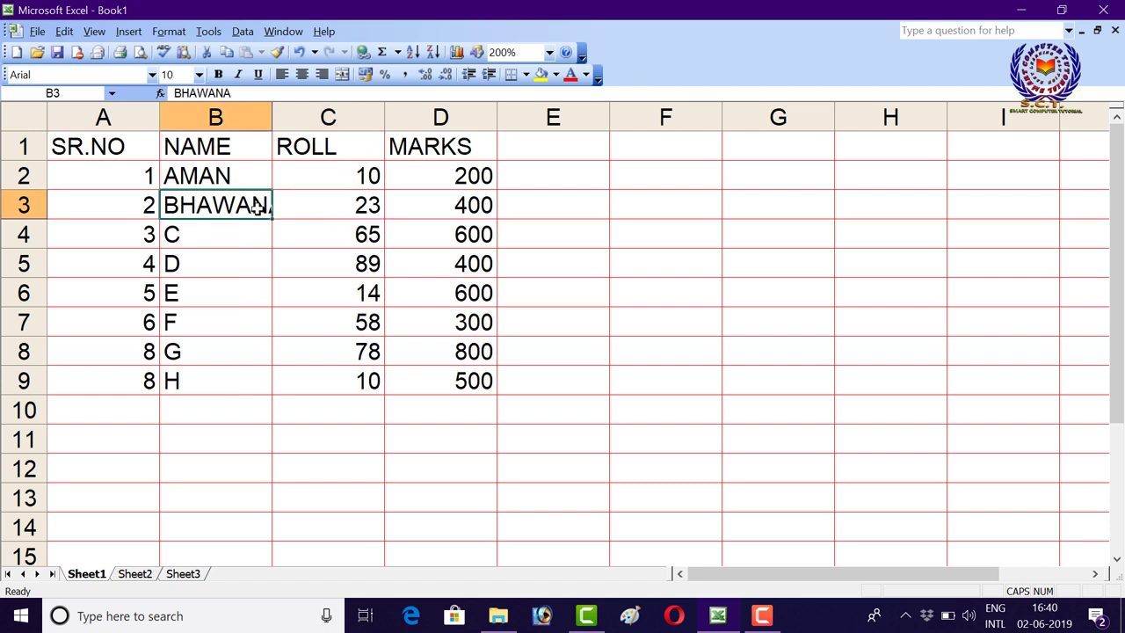
{"action": "left_click", "coordinate": [239, 95]}
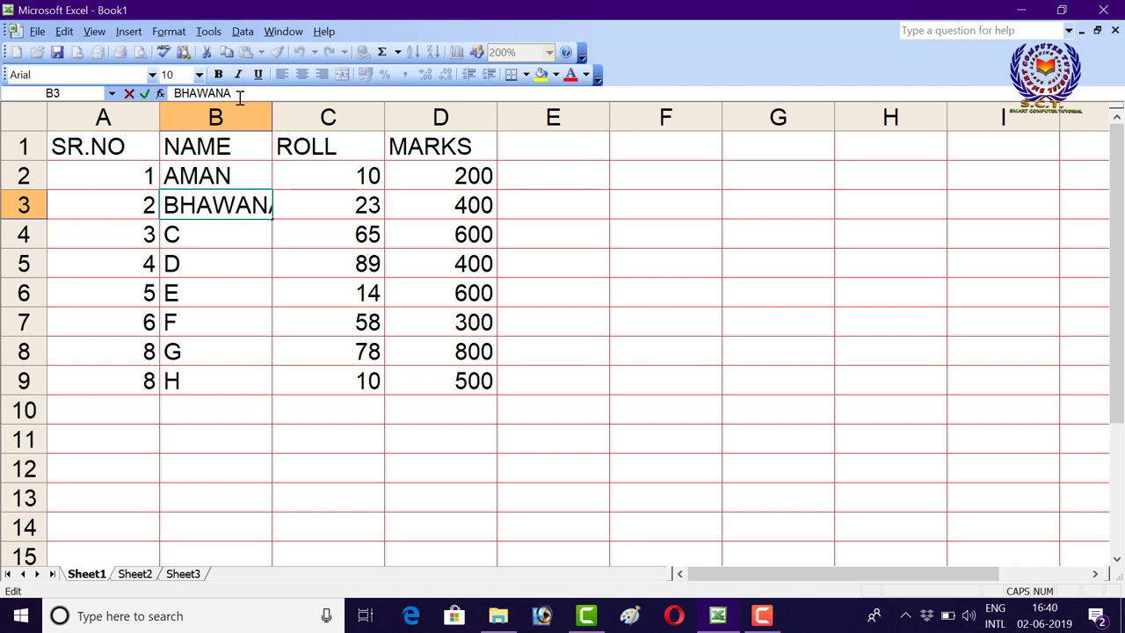
{"action": "key", "text": "BackSpace"}
{"action": "key", "text": "BackSpace"}
{"action": "key", "text": "BackSpace"}
{"action": "key", "text": "BackSpace"}
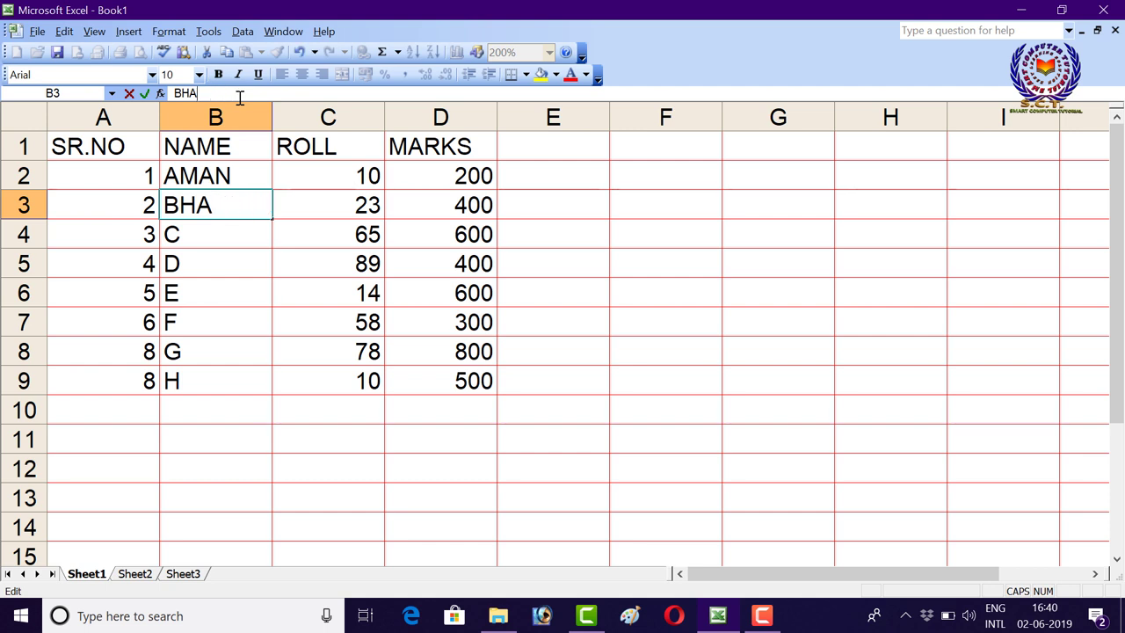
{"action": "key", "text": "Return"}
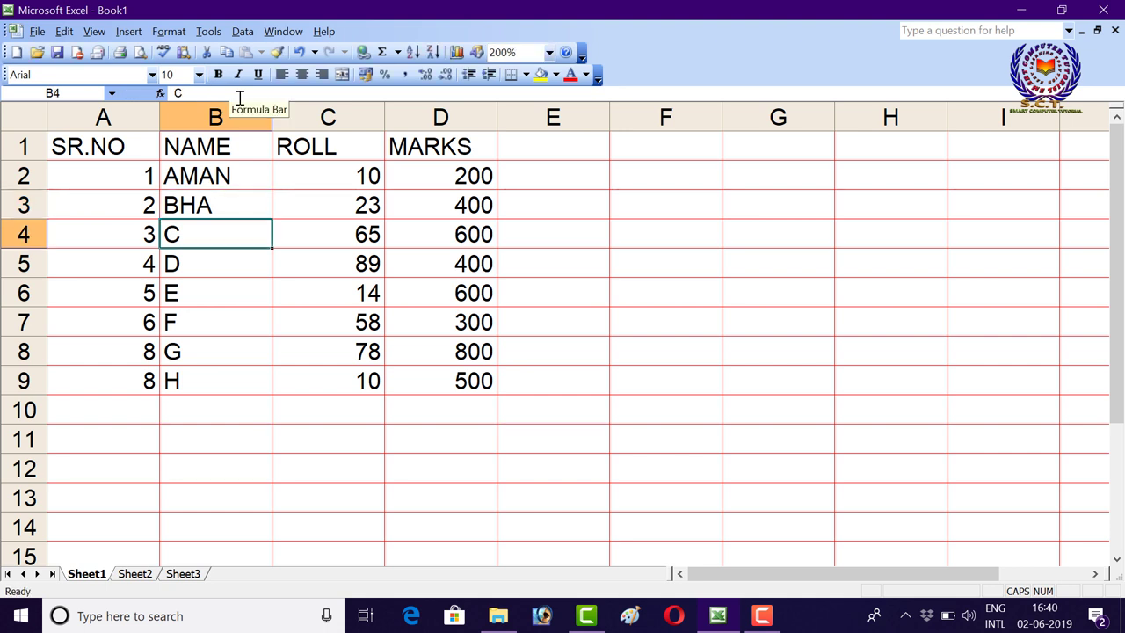
- Change the roll number in C3 from 23 to 24
{"action": "left_click", "coordinate": [355, 208]}
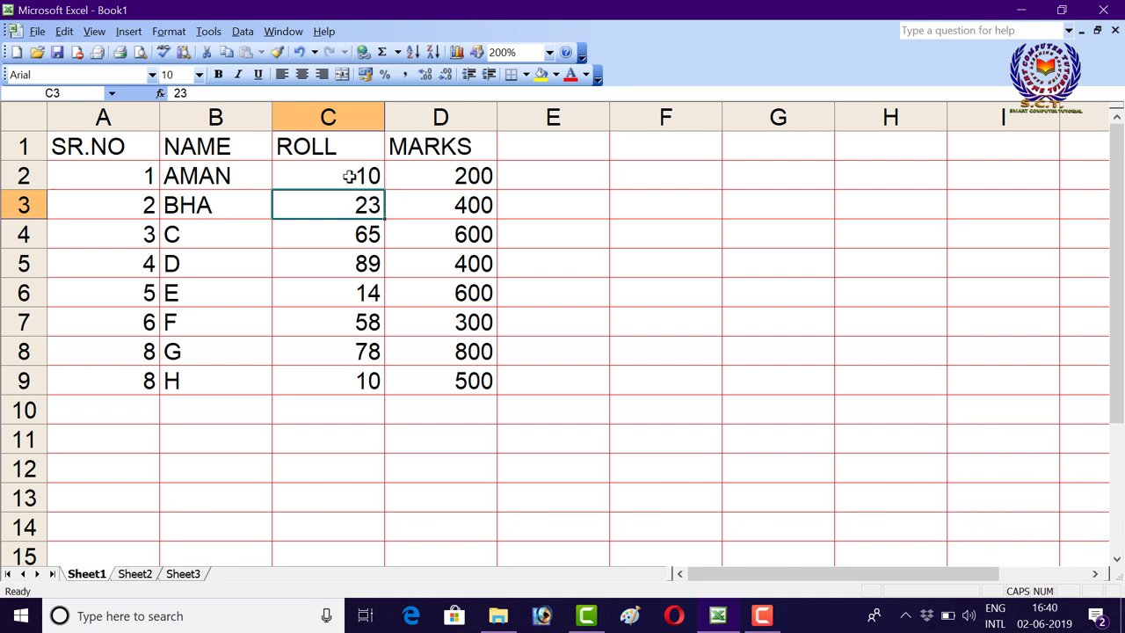
{"action": "left_click", "coordinate": [227, 98]}
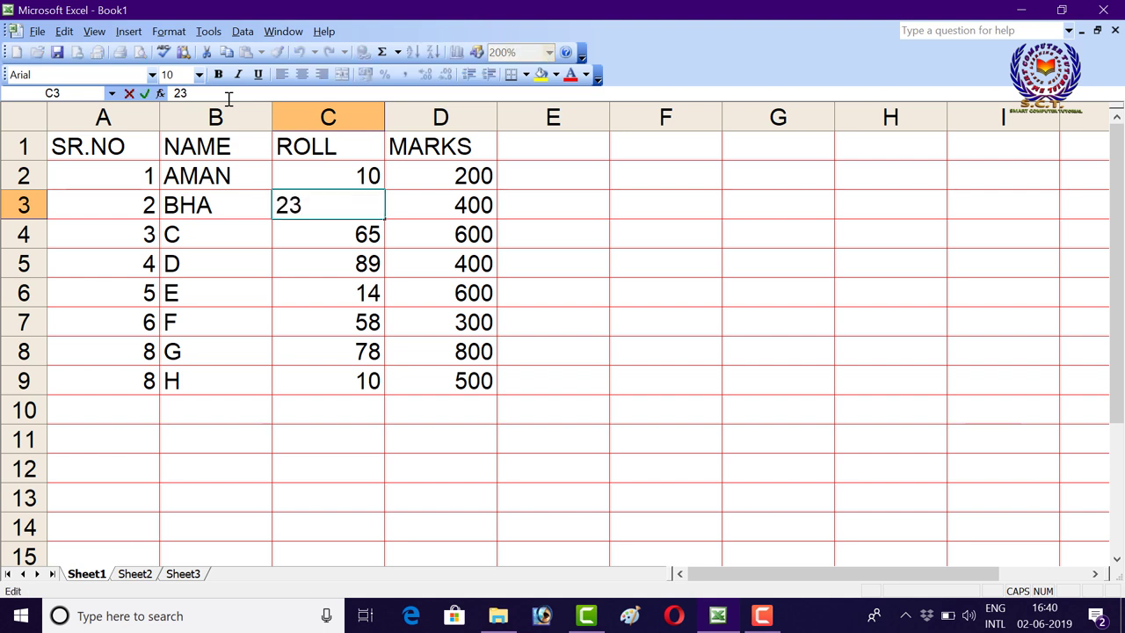
{"action": "key", "text": "BackSpace"}
{"action": "type", "text": "4"}
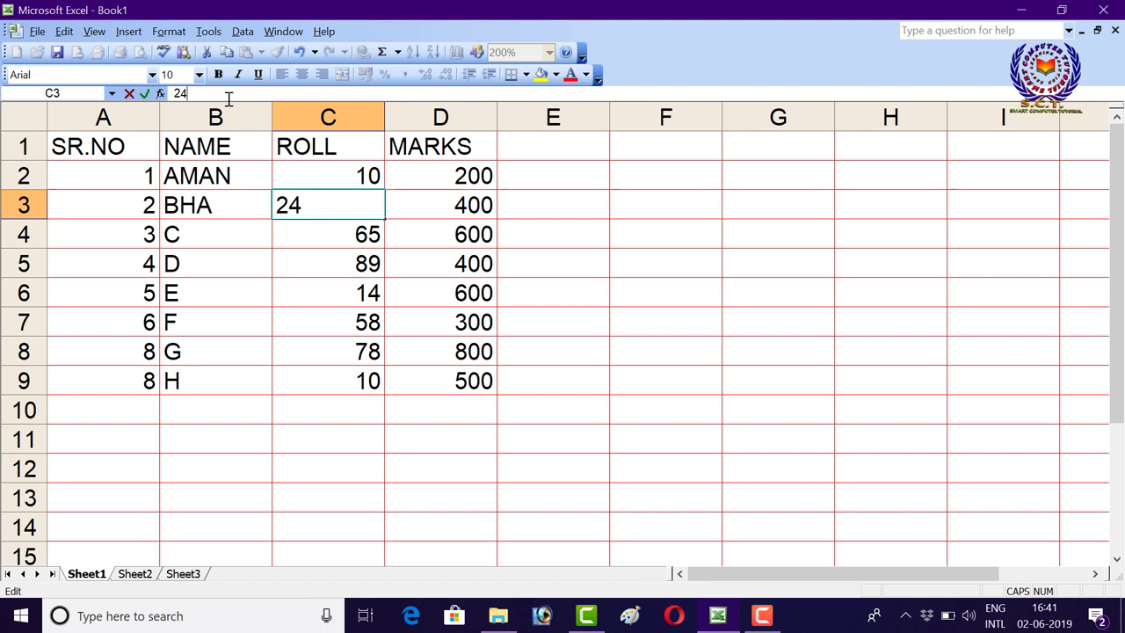
{"action": "key", "text": "Return"}
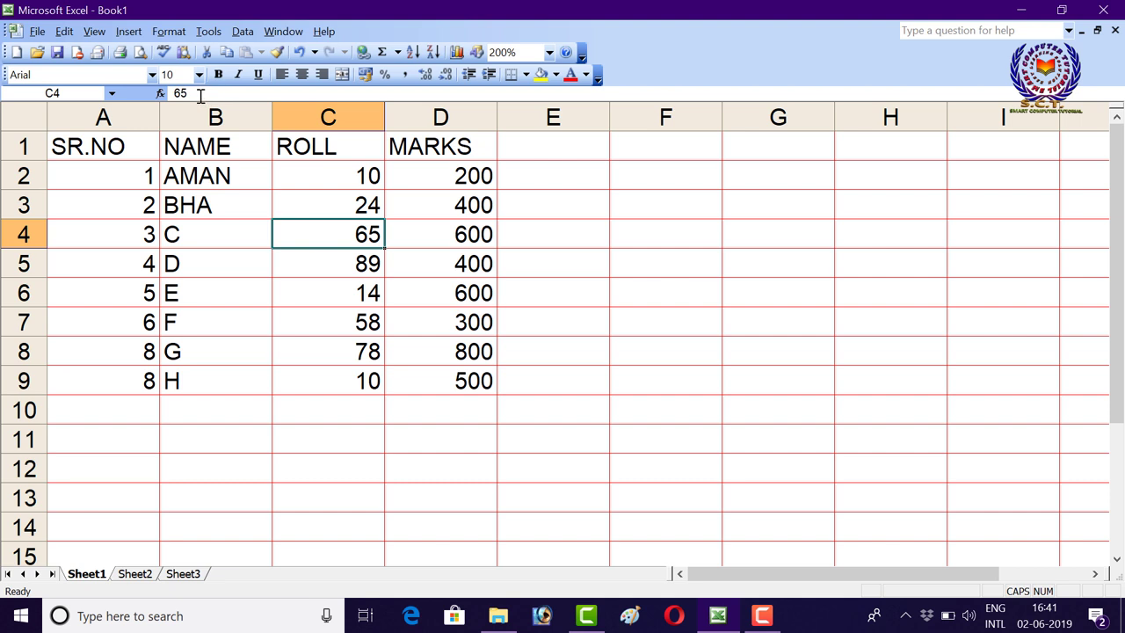
- Change C4's roll number from 65 to 75 and leave C8's value as it is
{"action": "left_click", "coordinate": [201, 94]}
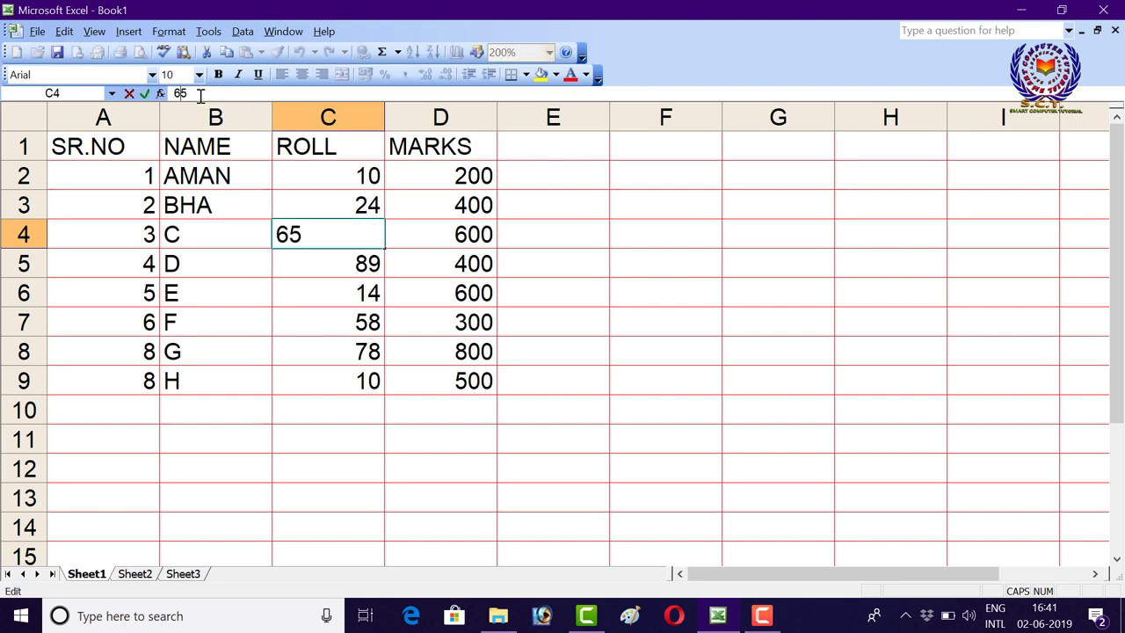
{"action": "key", "text": "BackSpace"}
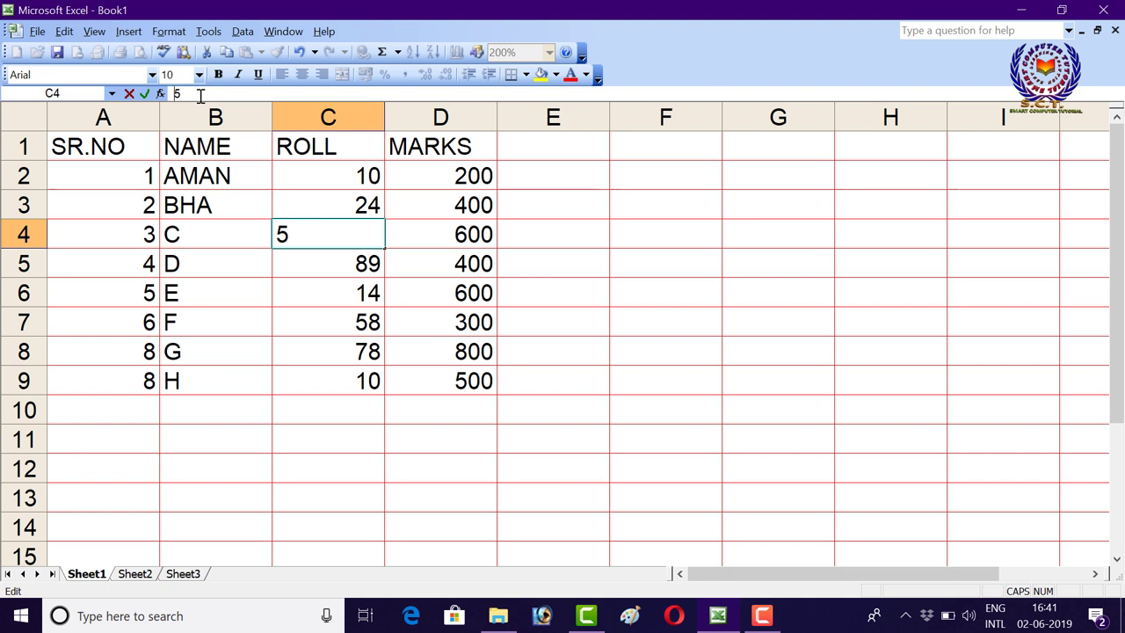
{"action": "type", "text": "7"}
{"action": "key", "text": "Return"}
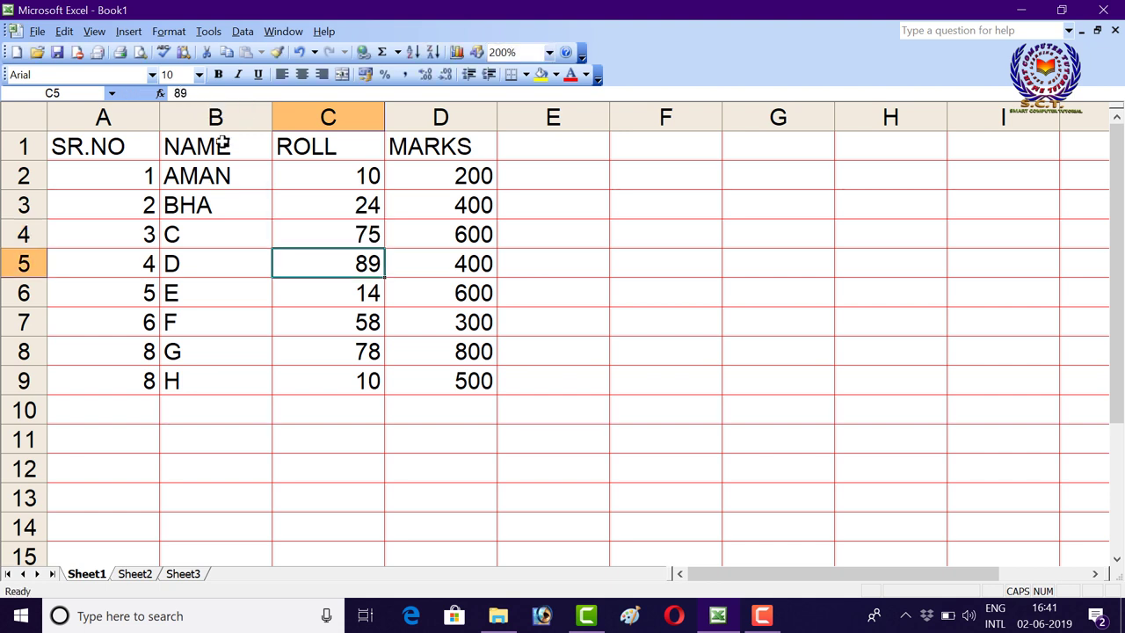
{"action": "left_click", "coordinate": [354, 303]}
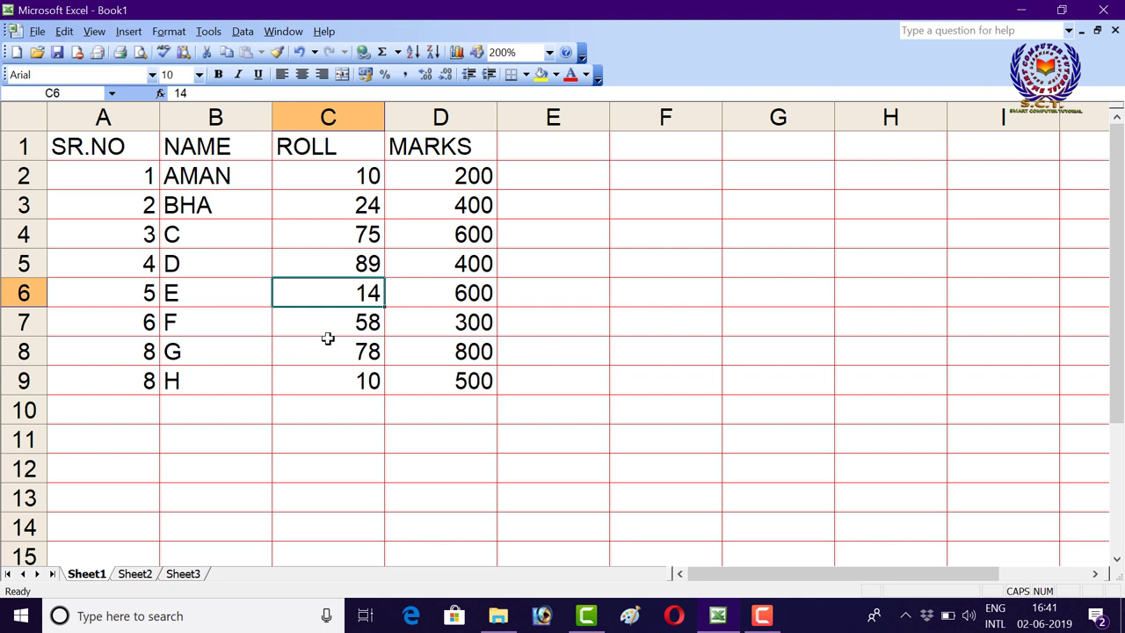
{"action": "left_click", "coordinate": [327, 338]}
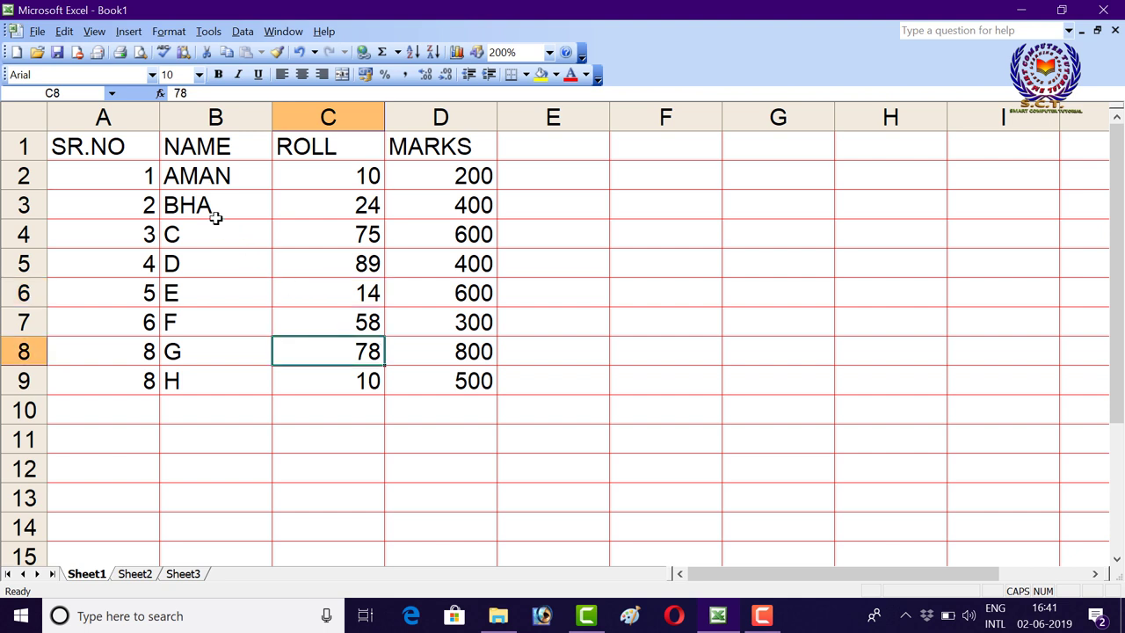
{"action": "left_click", "coordinate": [195, 95]}
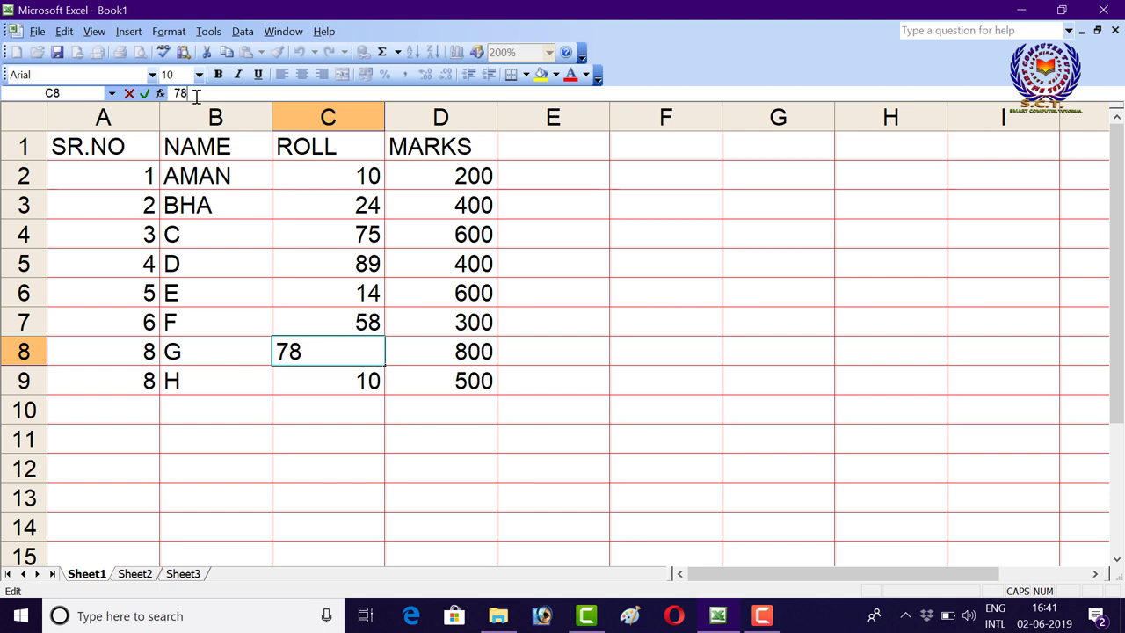
{"action": "left_click", "coordinate": [343, 304]}
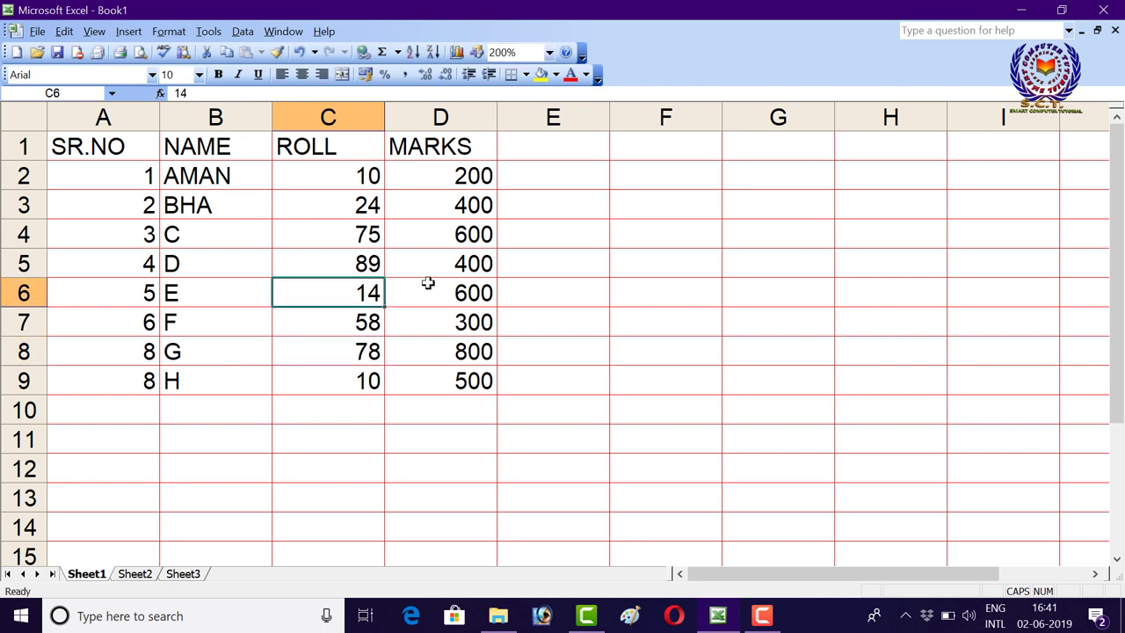
- Edit cell D2 so that AMAN's marks read 220 instead of 200
{"action": "left_click", "coordinate": [461, 176]}
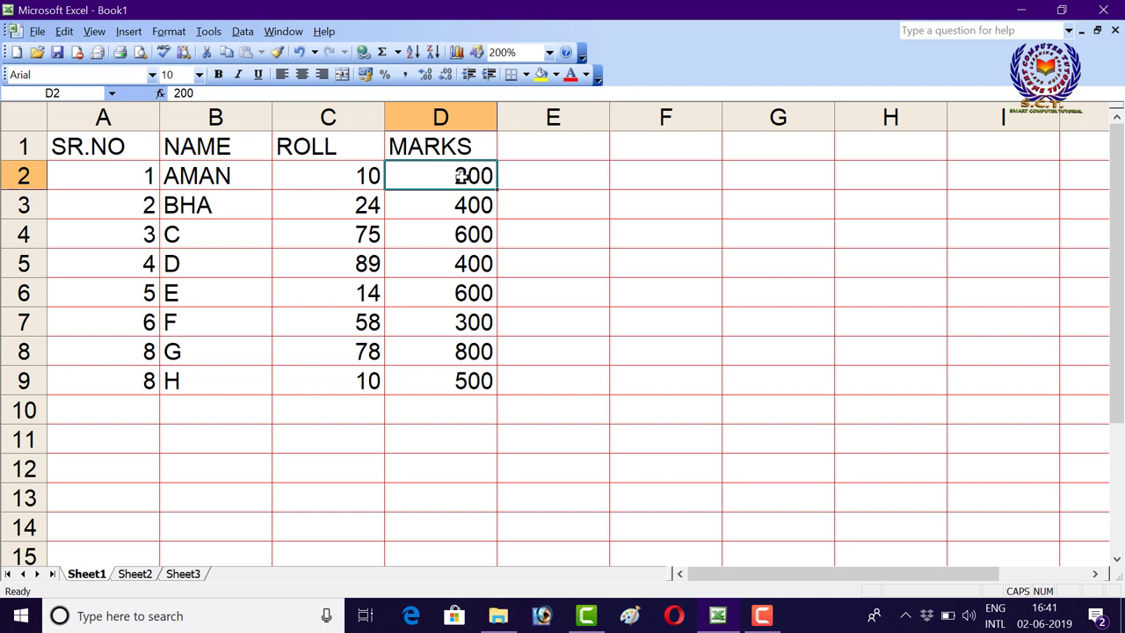
{"action": "key", "text": "XF86AudioRaiseVolume"}
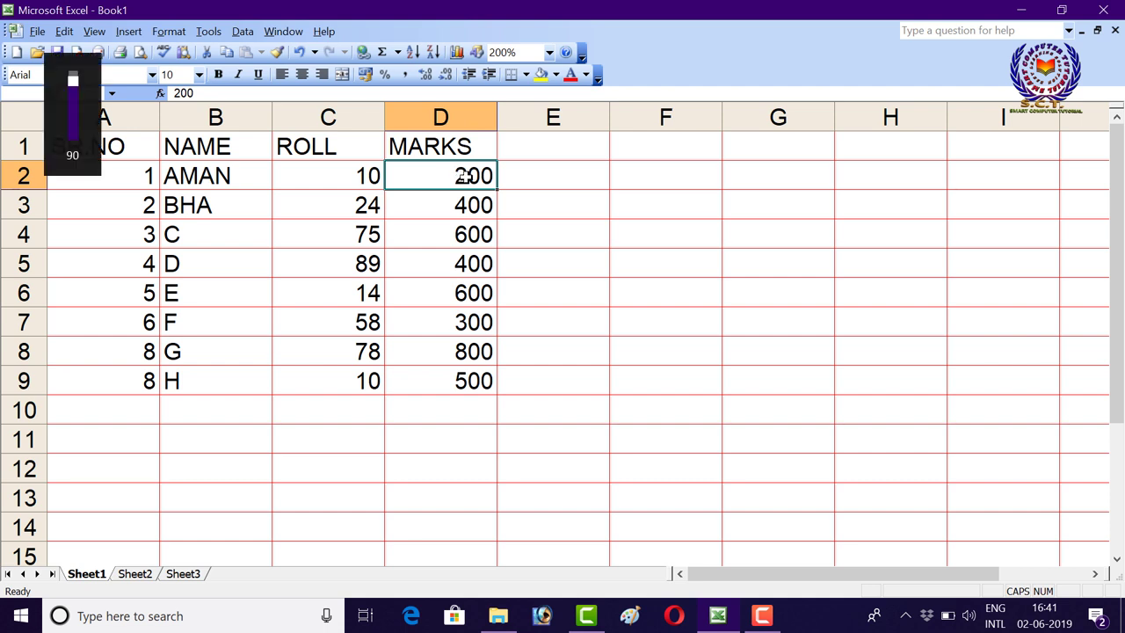
{"action": "left_click", "coordinate": [466, 198]}
{"action": "double_click", "coordinate": [468, 175]}
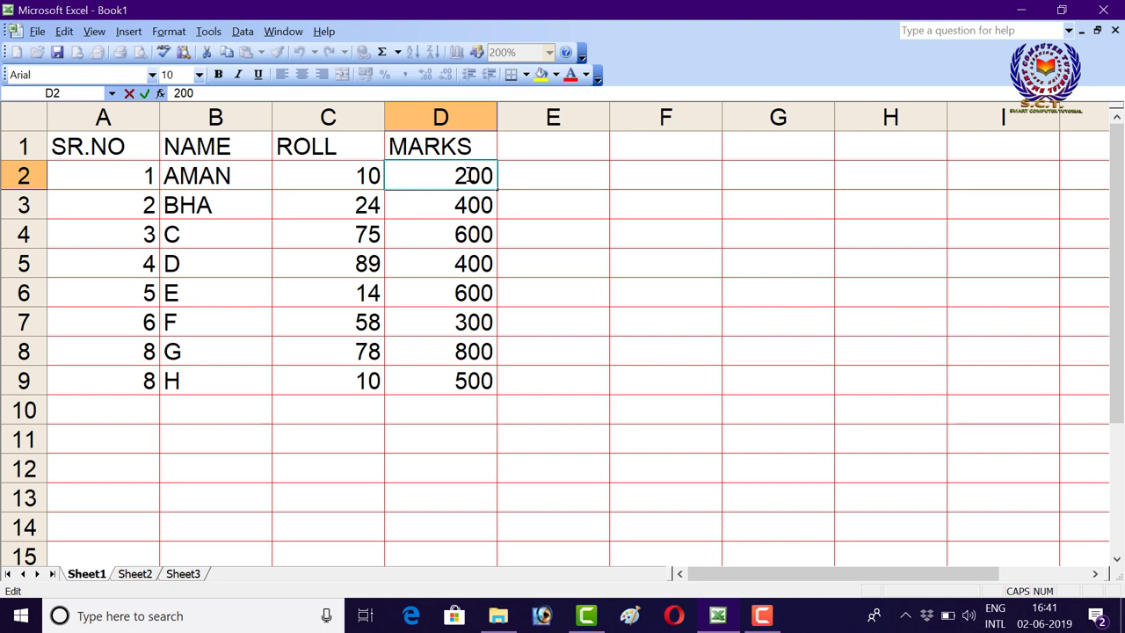
{"action": "key", "text": "BackSpace"}
{"action": "key", "text": "BackSpace"}
{"action": "type", "text": "22"}
{"action": "key", "text": "BackSpace"}
{"action": "type", "text": "0"}
{"action": "key", "text": "Return"}
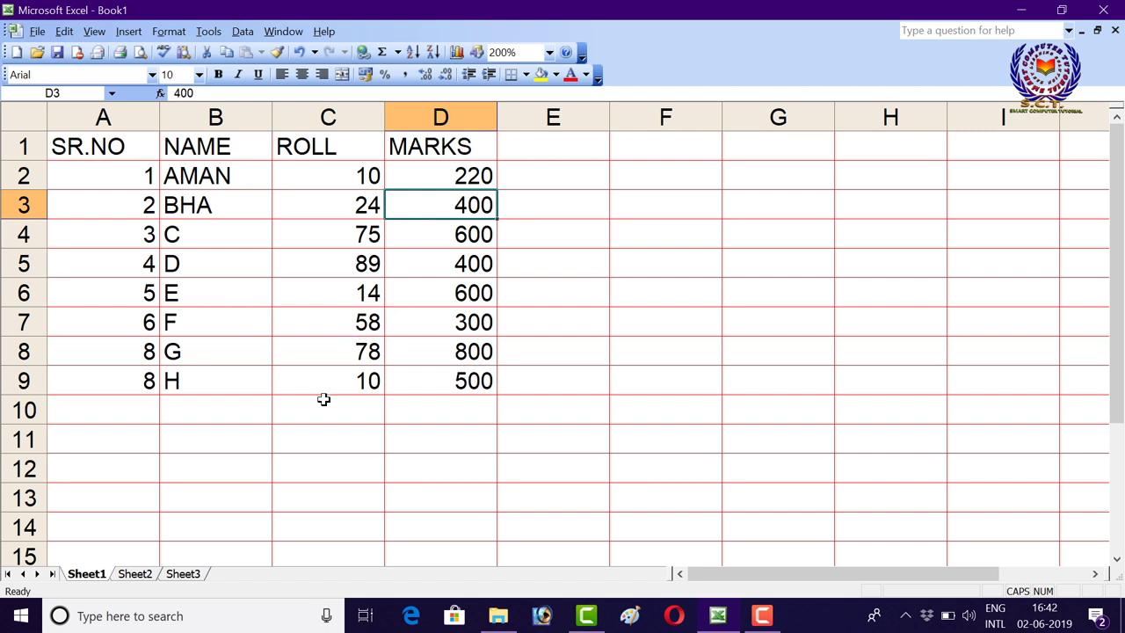
- Enter 'THIS IS EXCEL TUTORIAL VIDEO.' in cell B12 below the table
{"action": "left_click", "coordinate": [206, 481]}
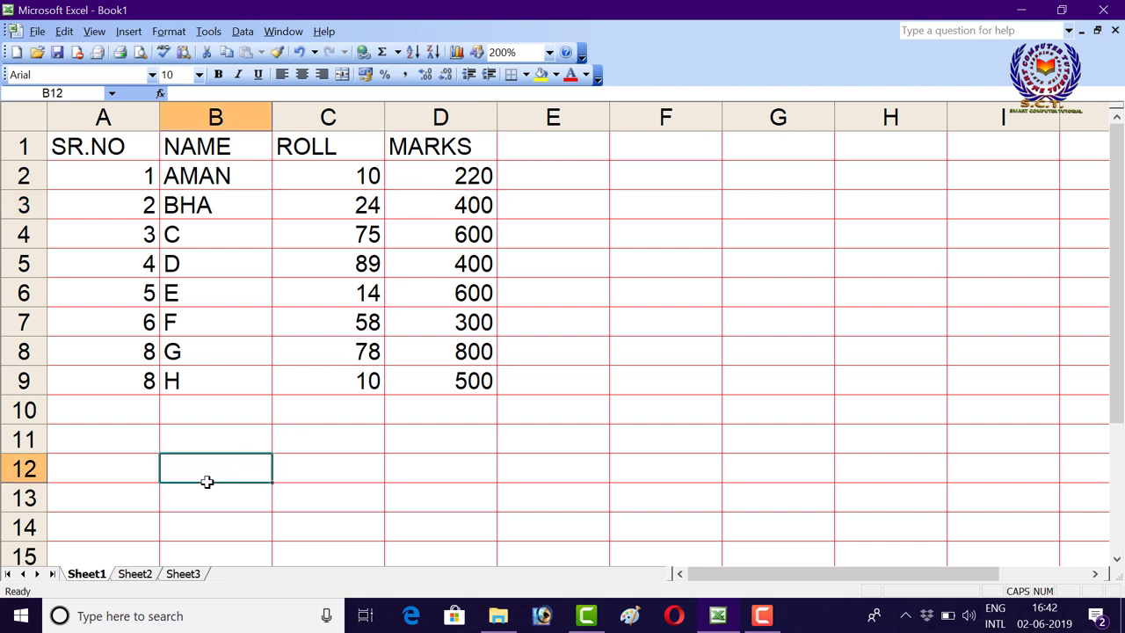
{"action": "type", "text": "THIS IS "}
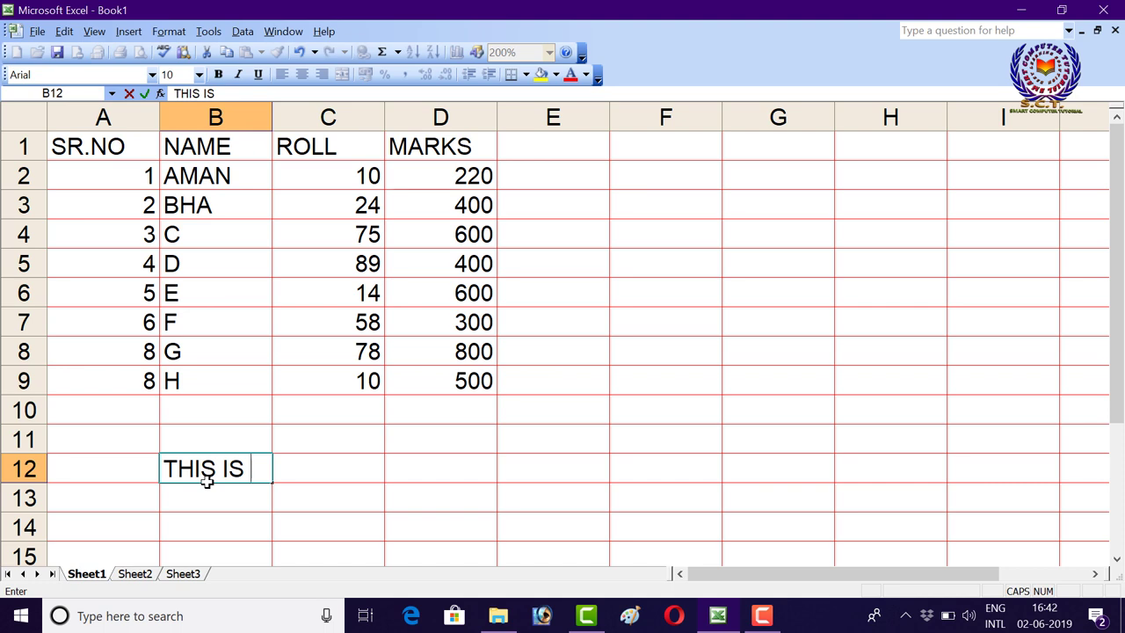
{"action": "type", "text": "EXCEL"}
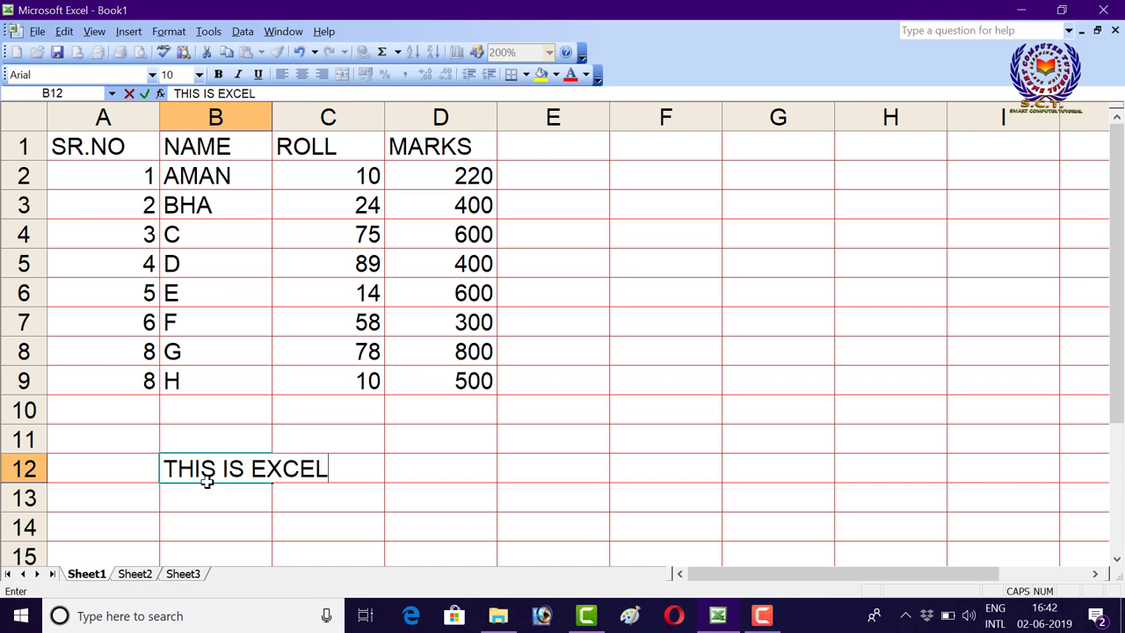
{"action": "type", "text": " TUTOR"}
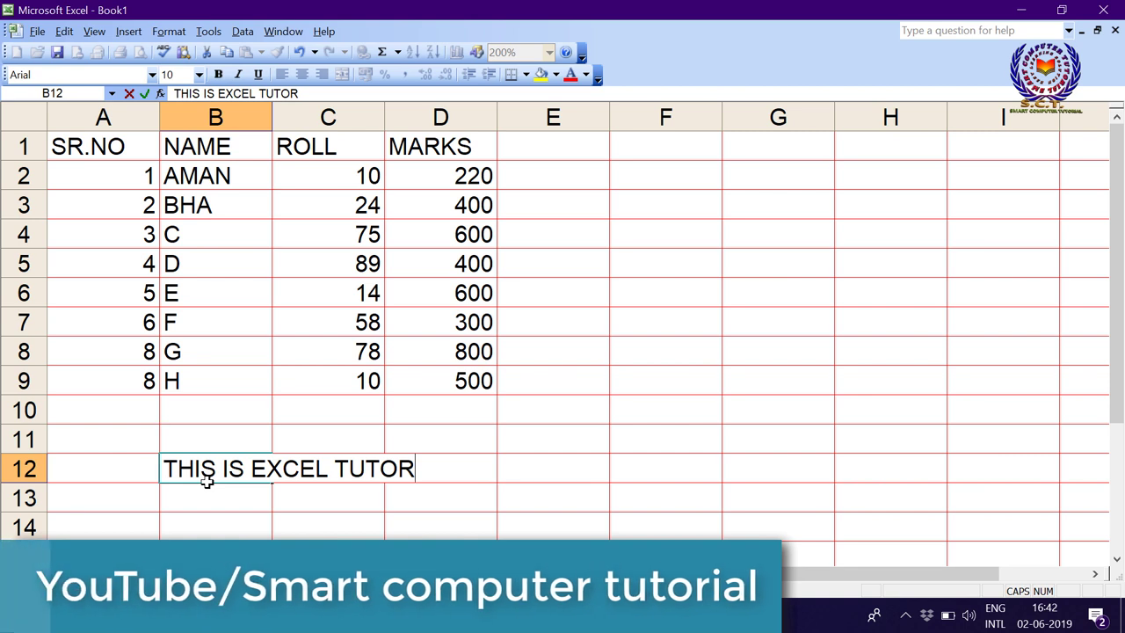
{"action": "type", "text": "IAL VI"}
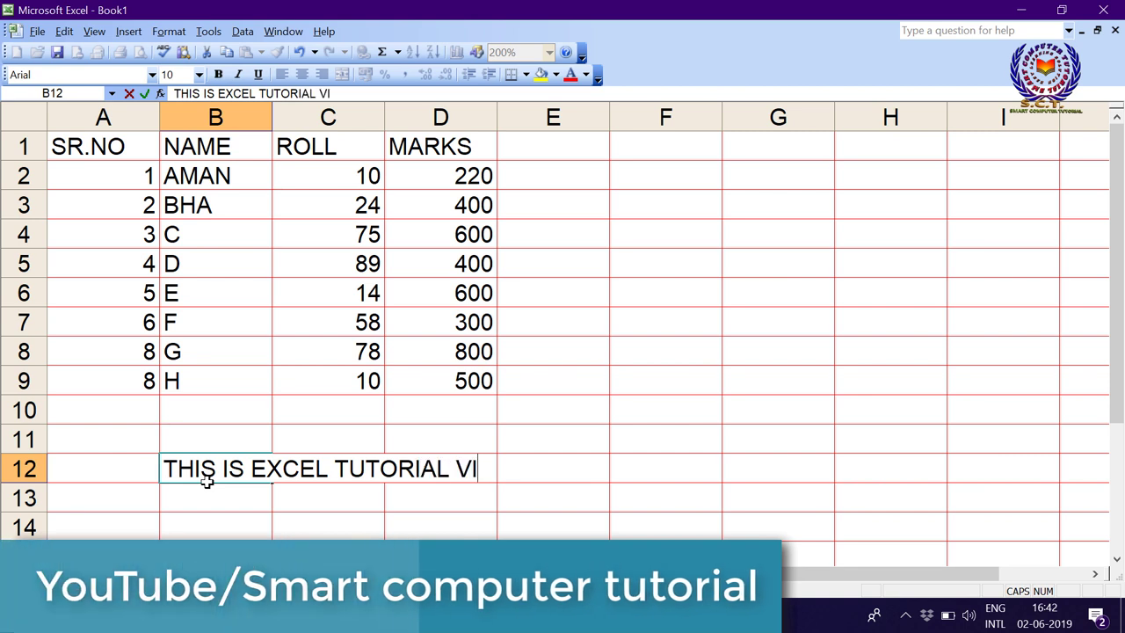
{"action": "type", "text": "DEO."}
{"action": "key", "text": "Return"}
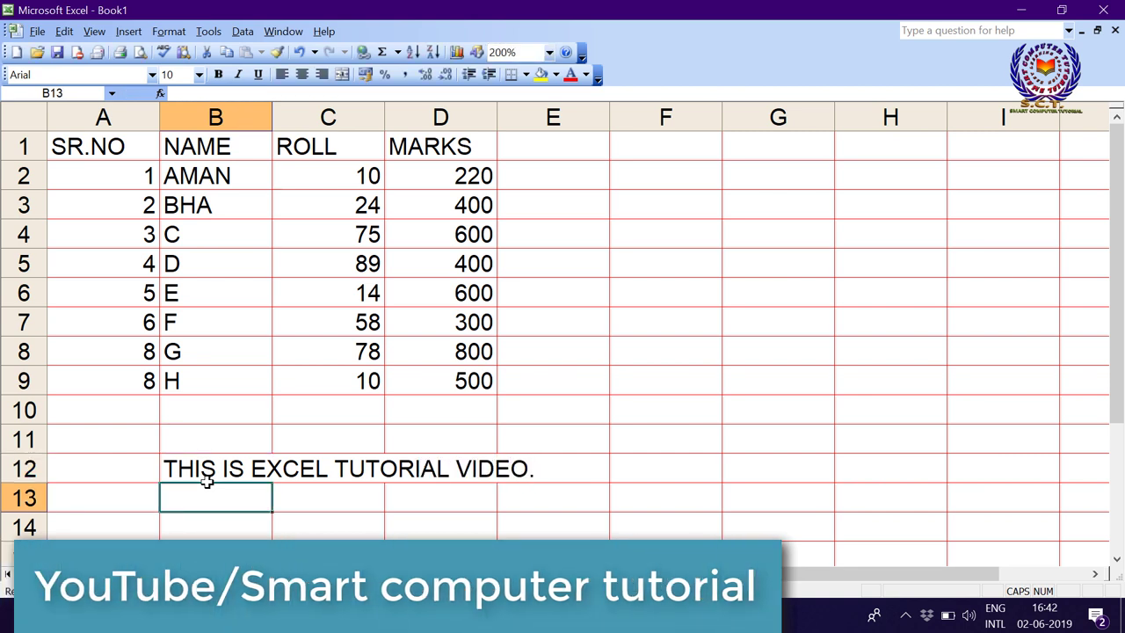
{"action": "left_click", "coordinate": [208, 469]}
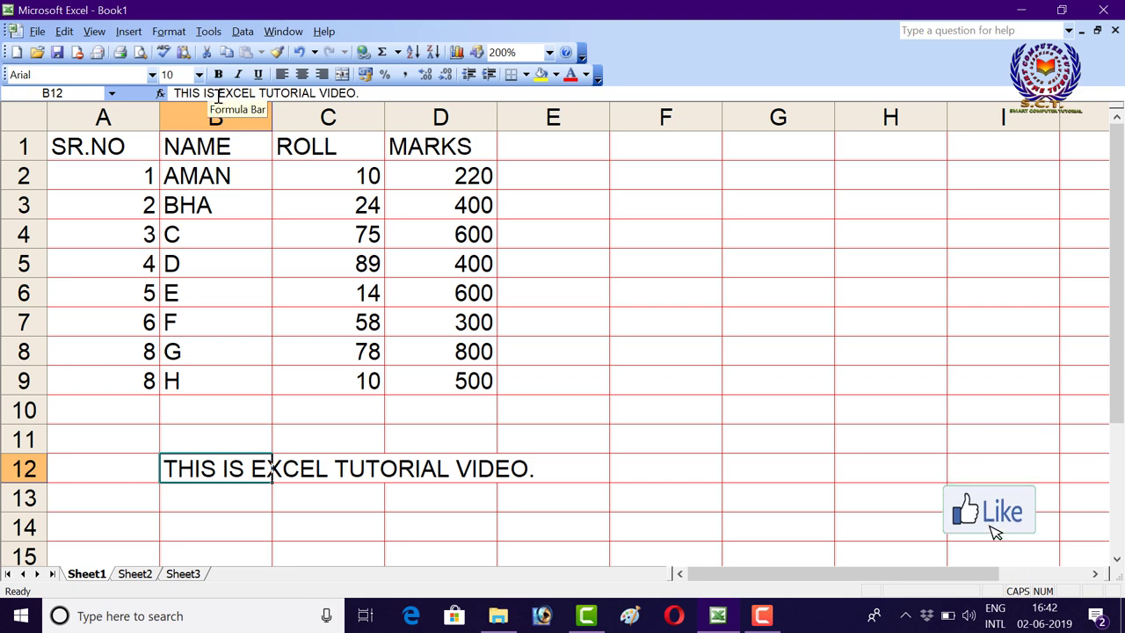
- Insert the word MS into the B12 sentence
{"action": "left_click", "coordinate": [218, 95]}
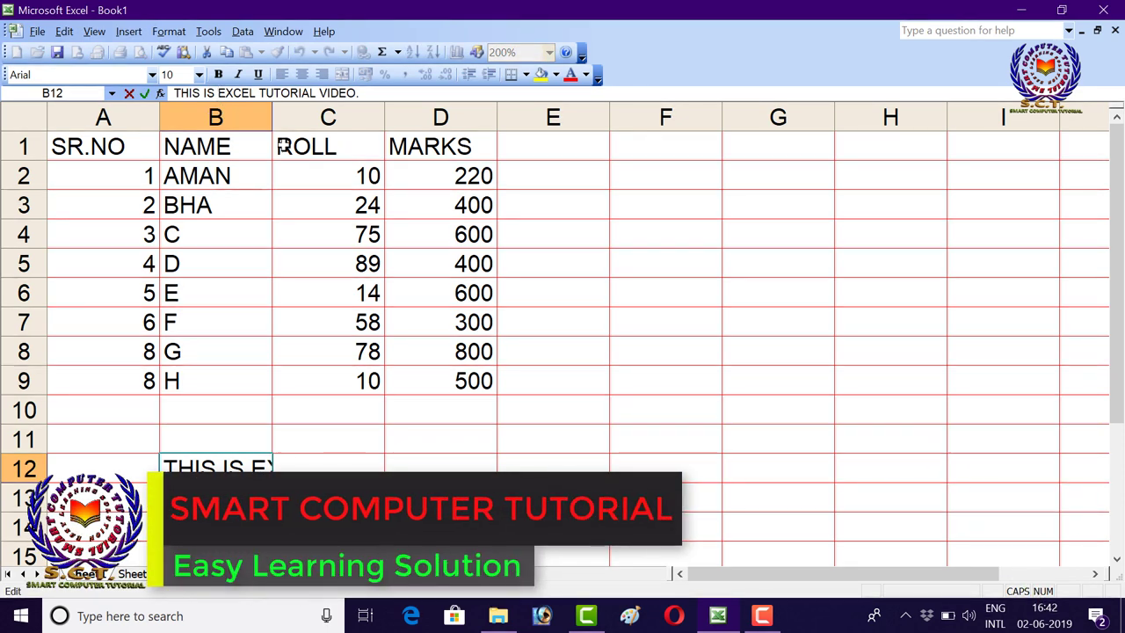
{"action": "type", "text": "MS"}
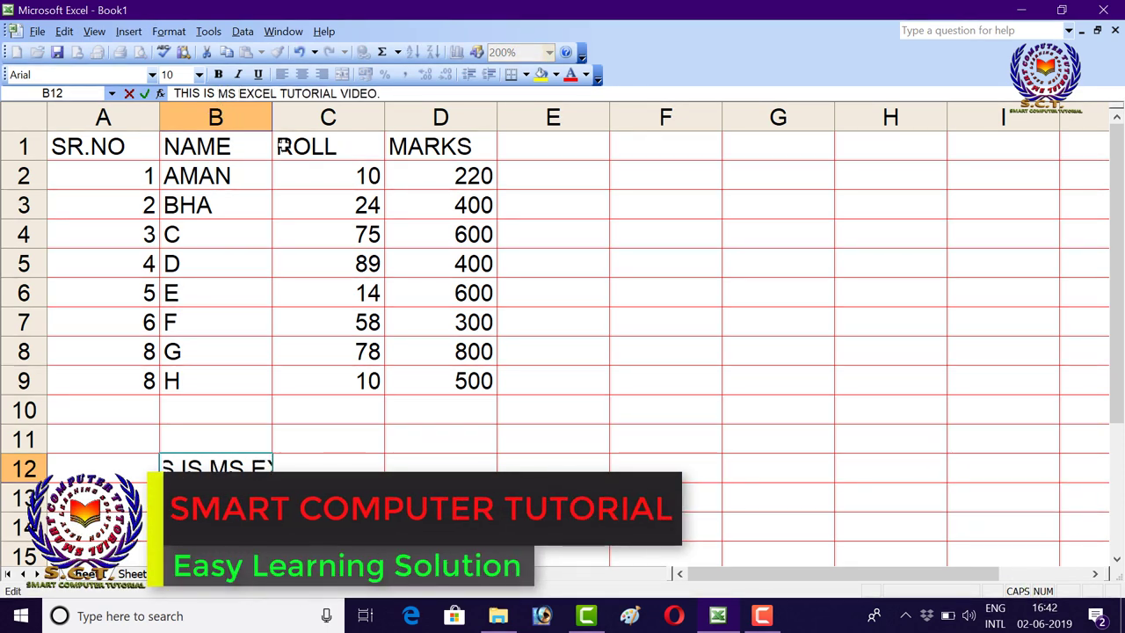
{"action": "key", "text": "Return"}
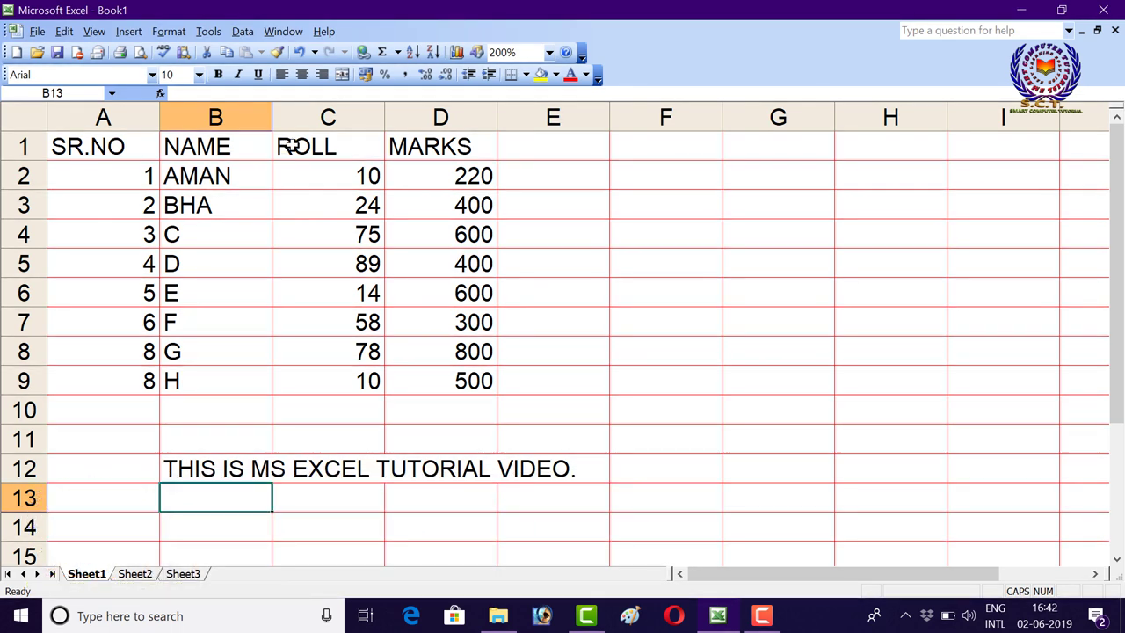
{"action": "left_click", "coordinate": [548, 354]}
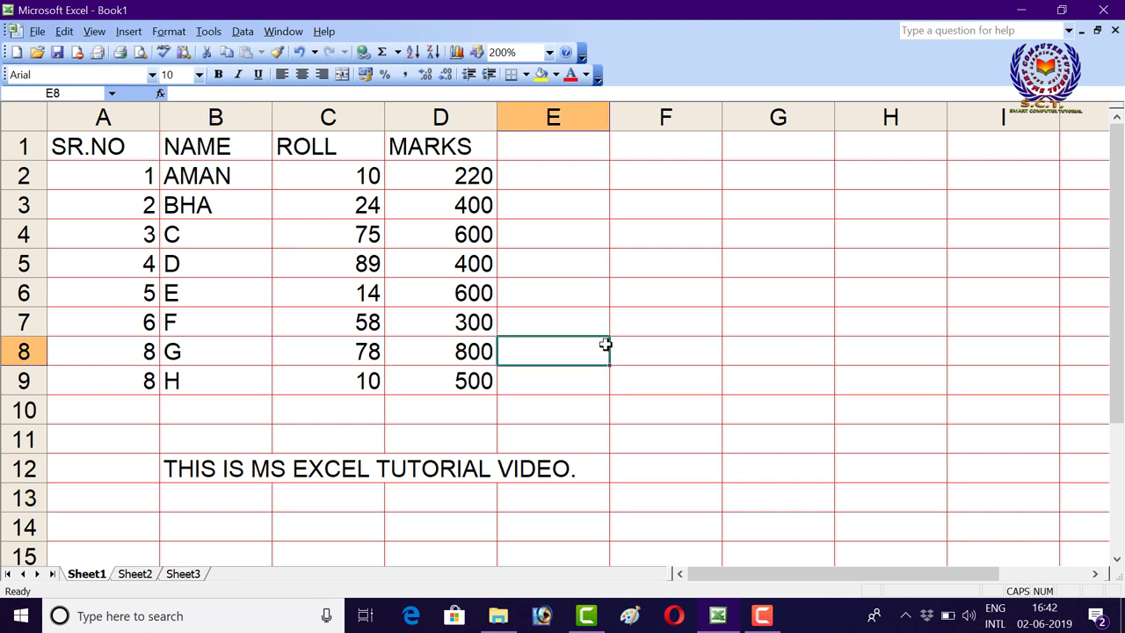
- Append 'FOR ALL.' to the B12 sentence in place of its trailing period
{"action": "left_click", "coordinate": [289, 468]}
{"action": "left_click", "coordinate": [252, 468]}
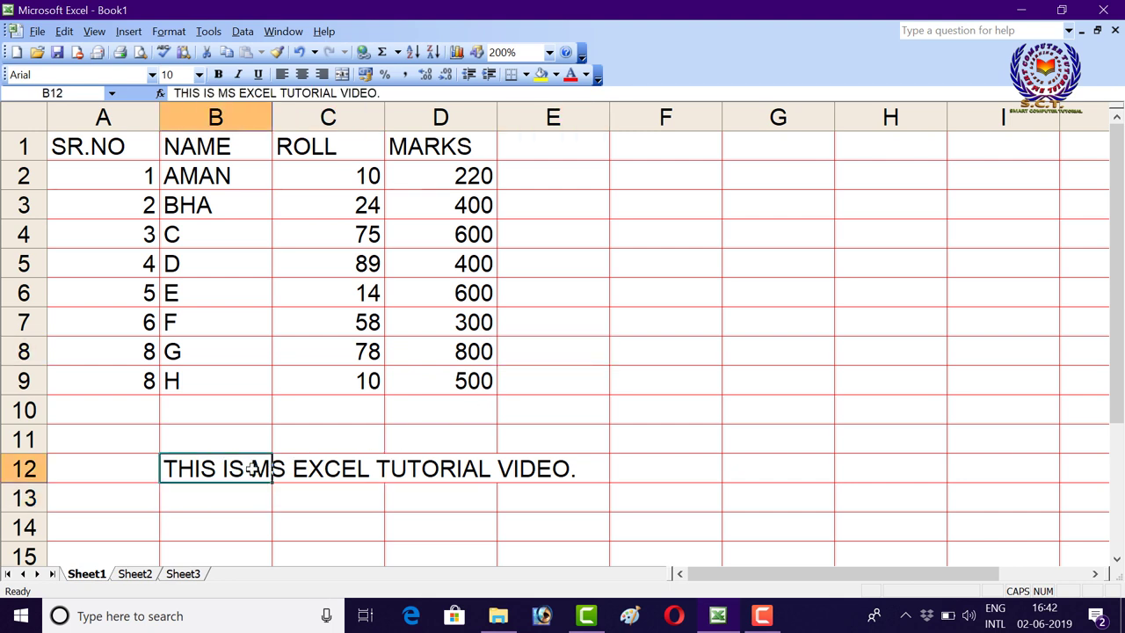
{"action": "key", "text": "F2"}
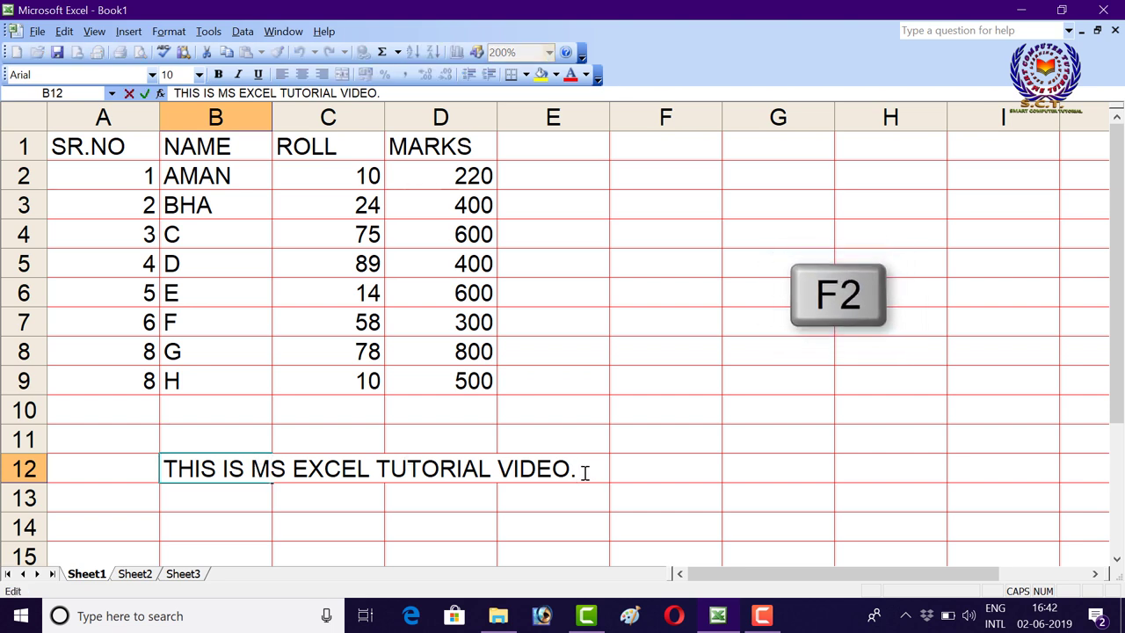
{"action": "key", "text": "BackSpace"}
{"action": "type", "text": "F"}
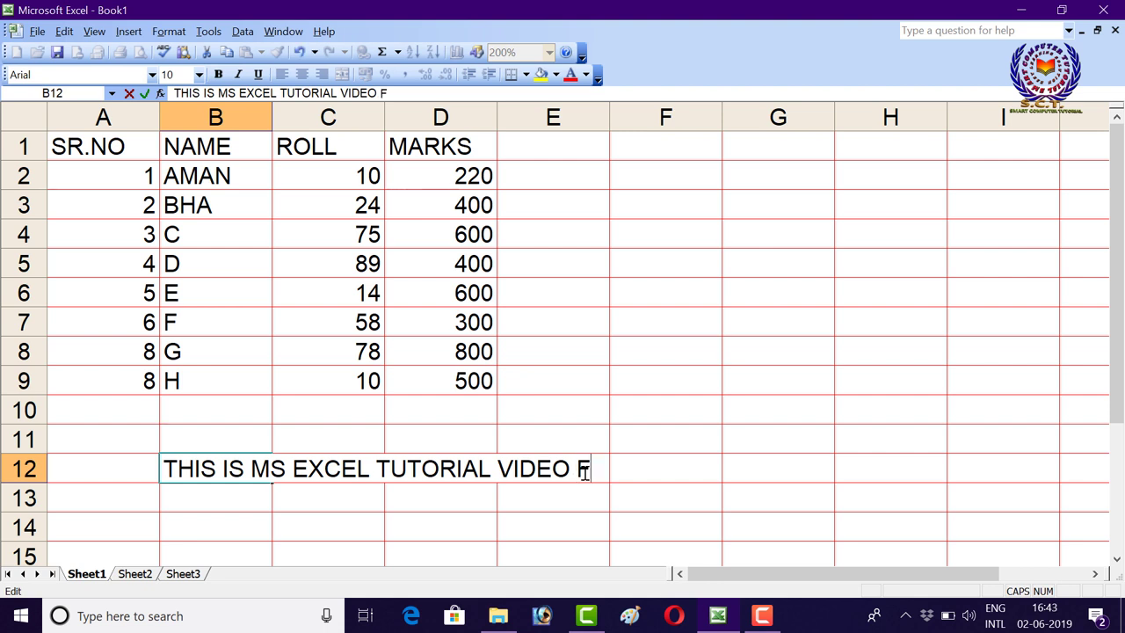
{"action": "type", "text": "OR ALL"}
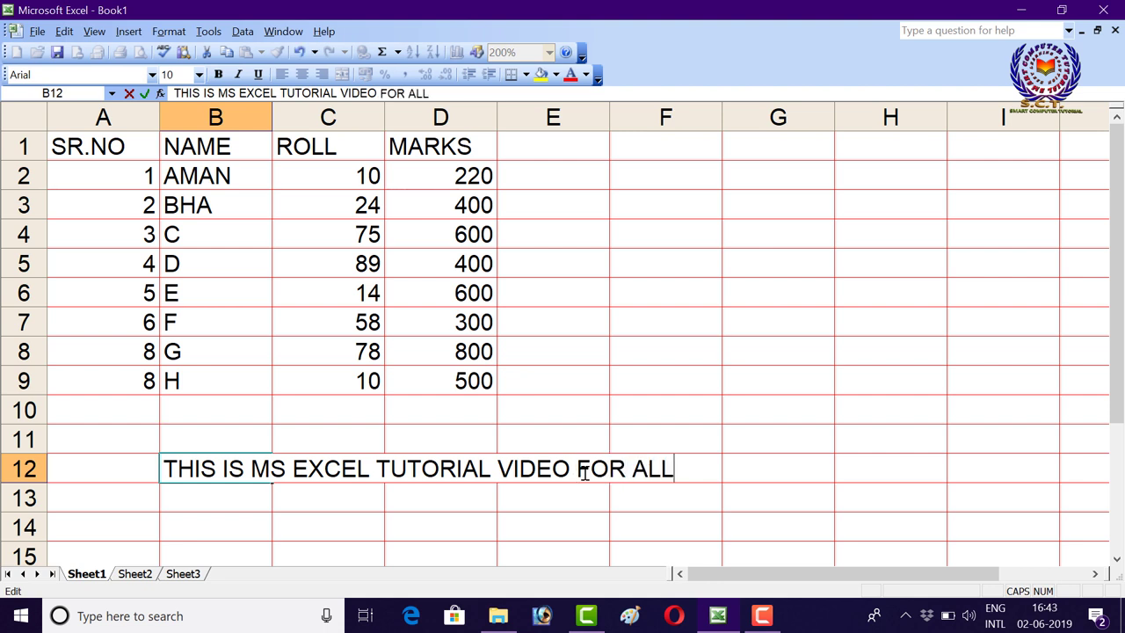
{"action": "type", "text": "."}
{"action": "key", "text": "Return"}
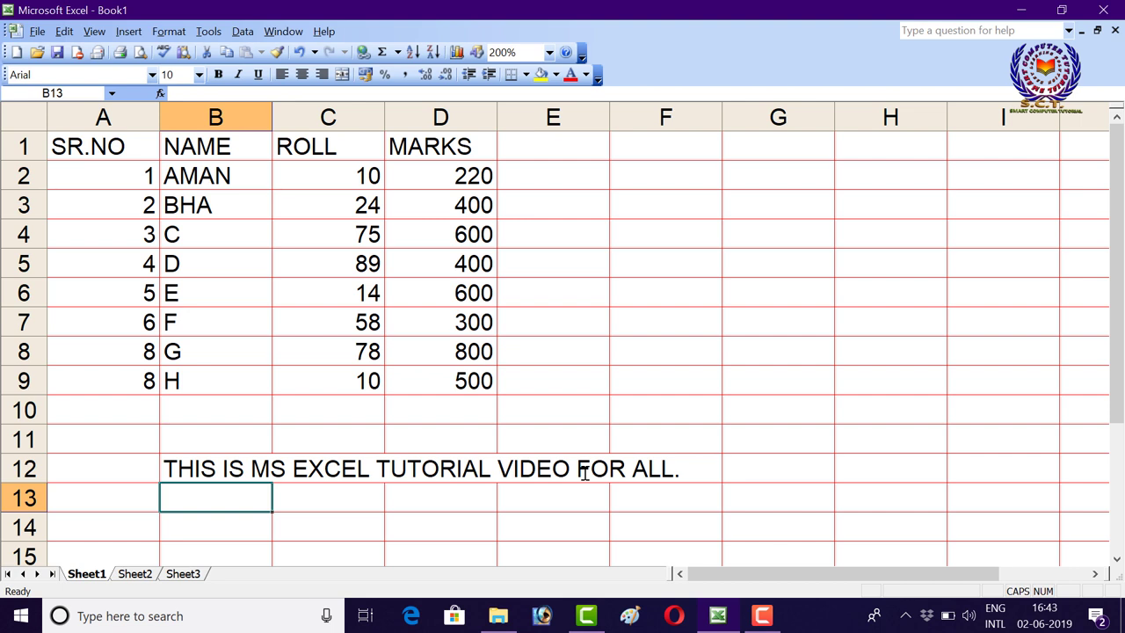
{"action": "left_click", "coordinate": [531, 473]}
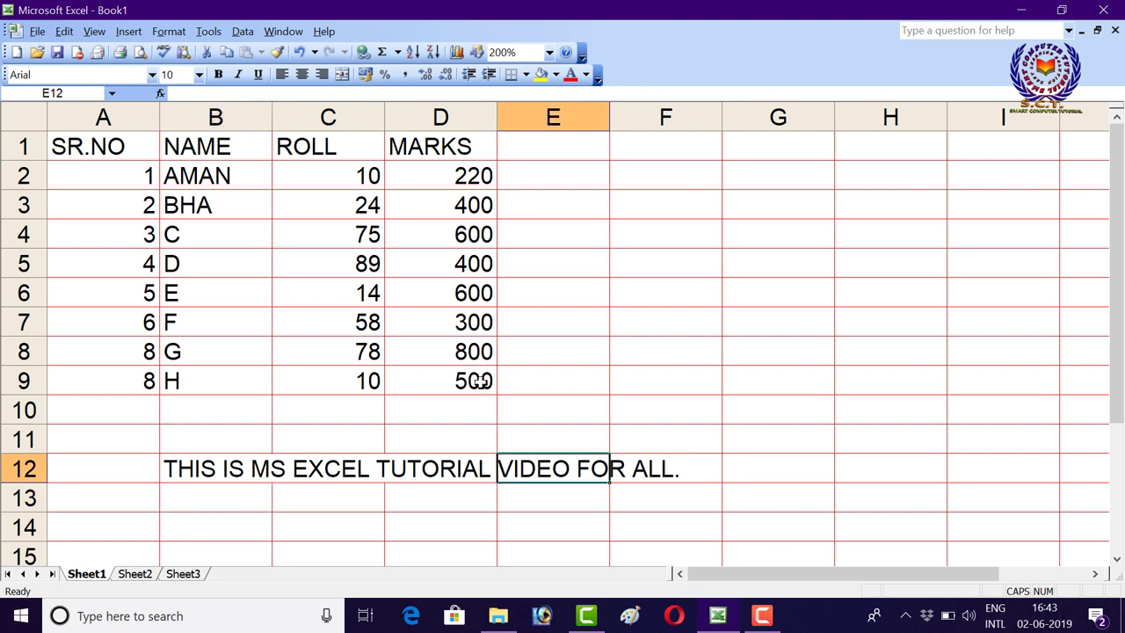
{"action": "left_click", "coordinate": [473, 183]}
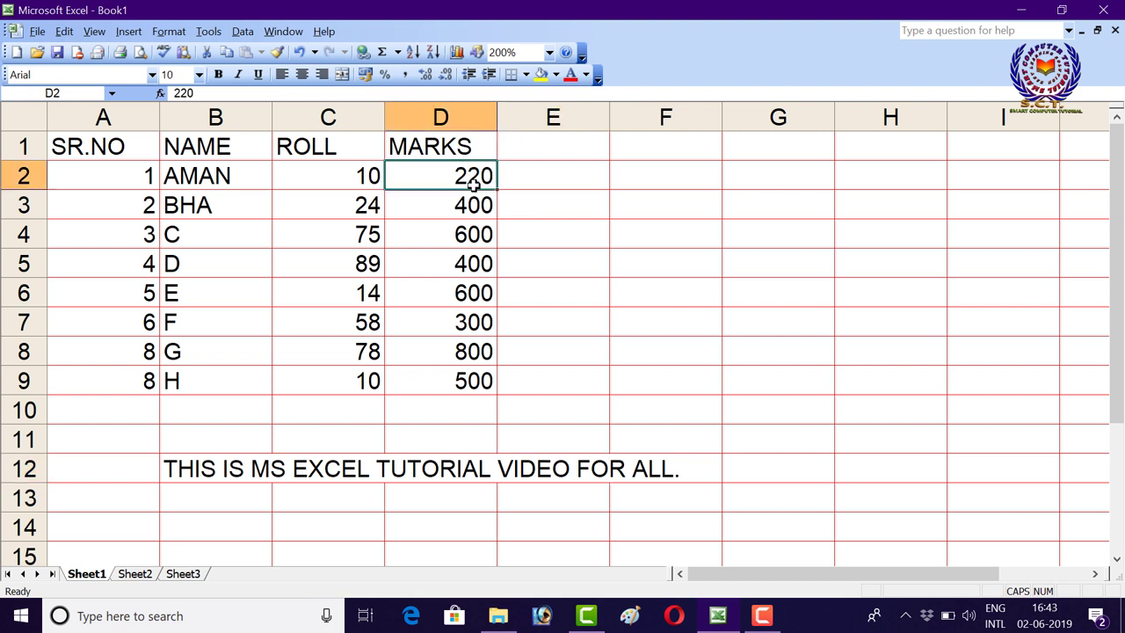
{"action": "left_click", "coordinate": [314, 473]}
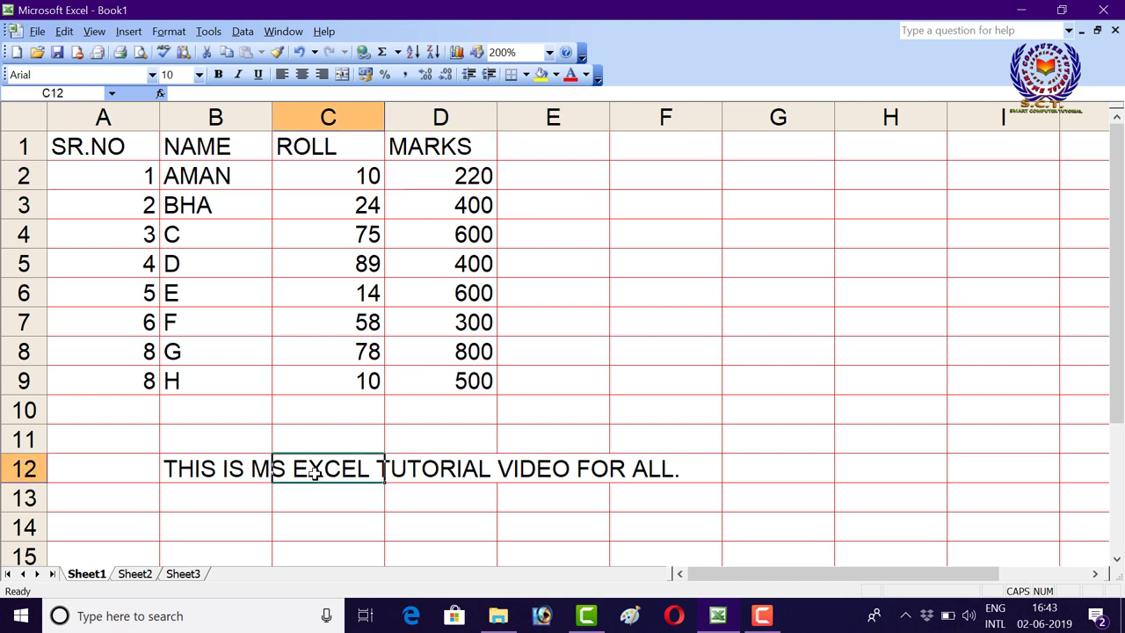
{"action": "left_click", "coordinate": [257, 467]}
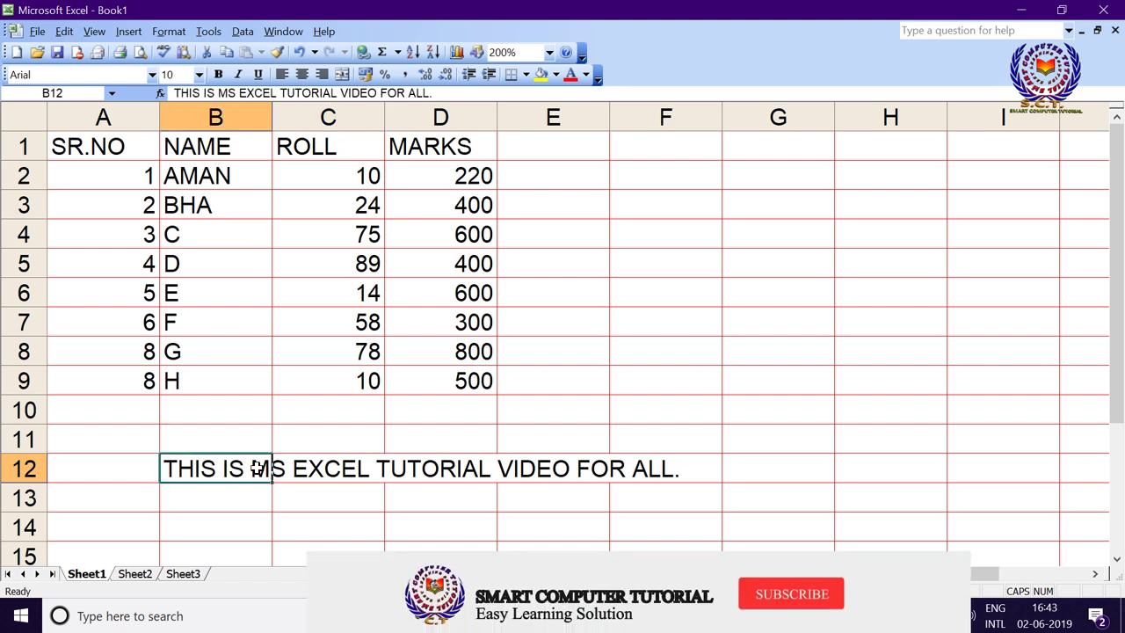
- Spell out MS as MICROSOFT in the B12 sentence
{"action": "double_click", "coordinate": [256, 467]}
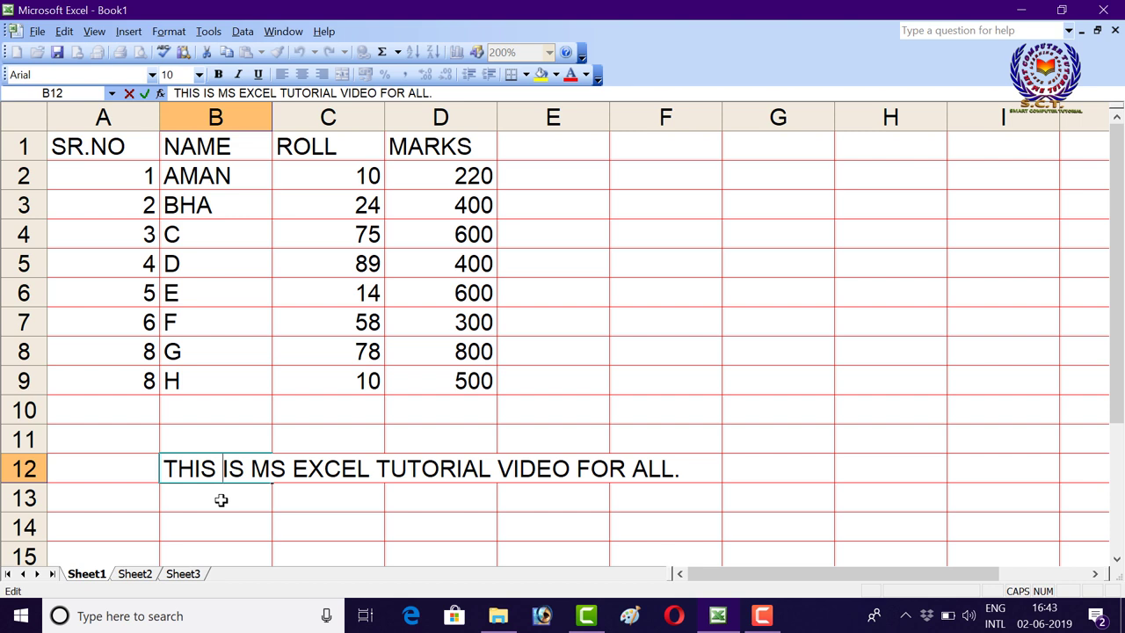
{"action": "key", "text": "Right"}
{"action": "key", "text": "Right"}
{"action": "key", "text": "Right"}
{"action": "key", "text": "Right"}
{"action": "key", "text": "Right"}
{"action": "key", "text": "Right"}
{"action": "key", "text": "Right"}
{"action": "key", "text": "Right"}
{"action": "key", "text": "Right"}
{"action": "key", "text": "Right"}
{"action": "key", "text": "Right"}
{"action": "key", "text": "Left"}
{"action": "key", "text": "Left"}
{"action": "key", "text": "Left"}
{"action": "key", "text": "Left"}
{"action": "key", "text": "Left"}
{"action": "key", "text": "BackSpace"}
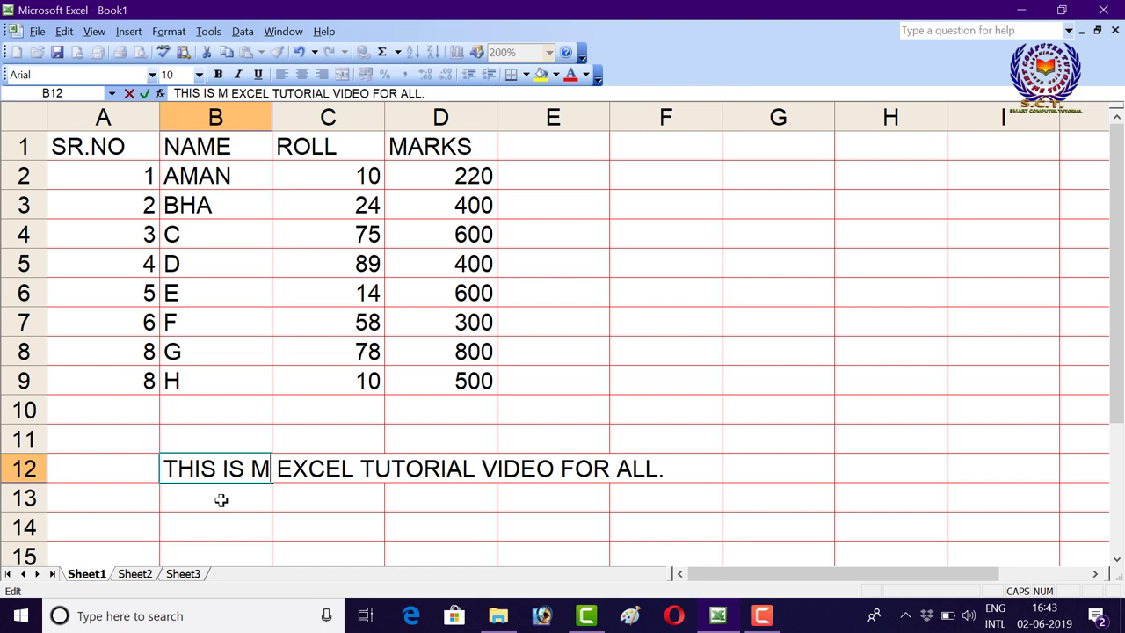
{"action": "type", "text": "ICROSOFT"}
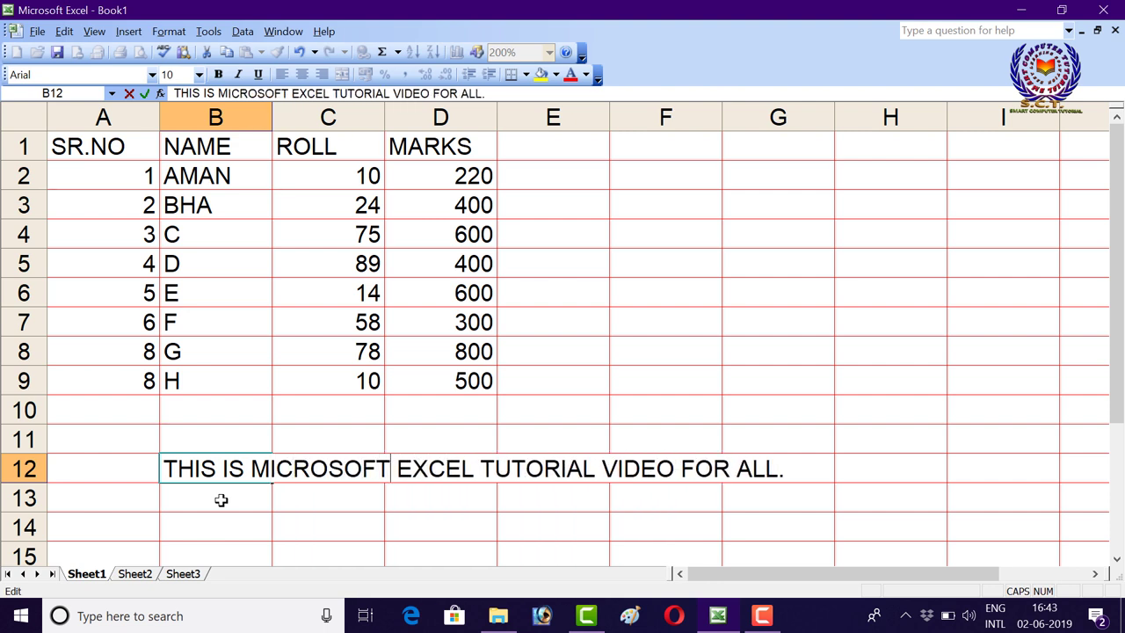
{"action": "key", "text": "Return"}
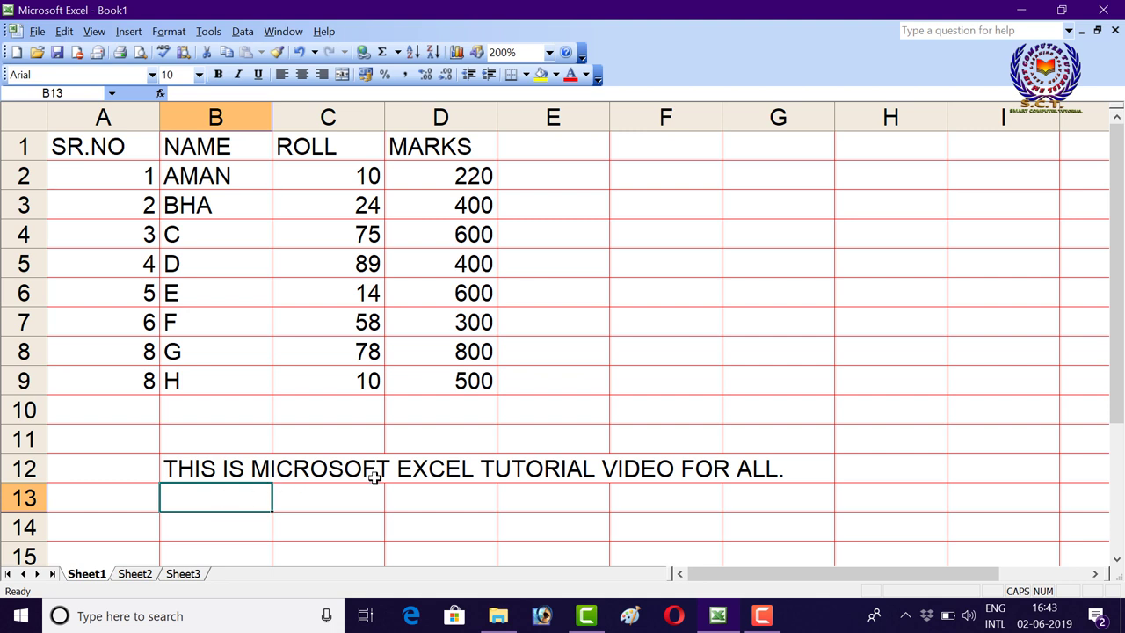
{"action": "left_click", "coordinate": [440, 474]}
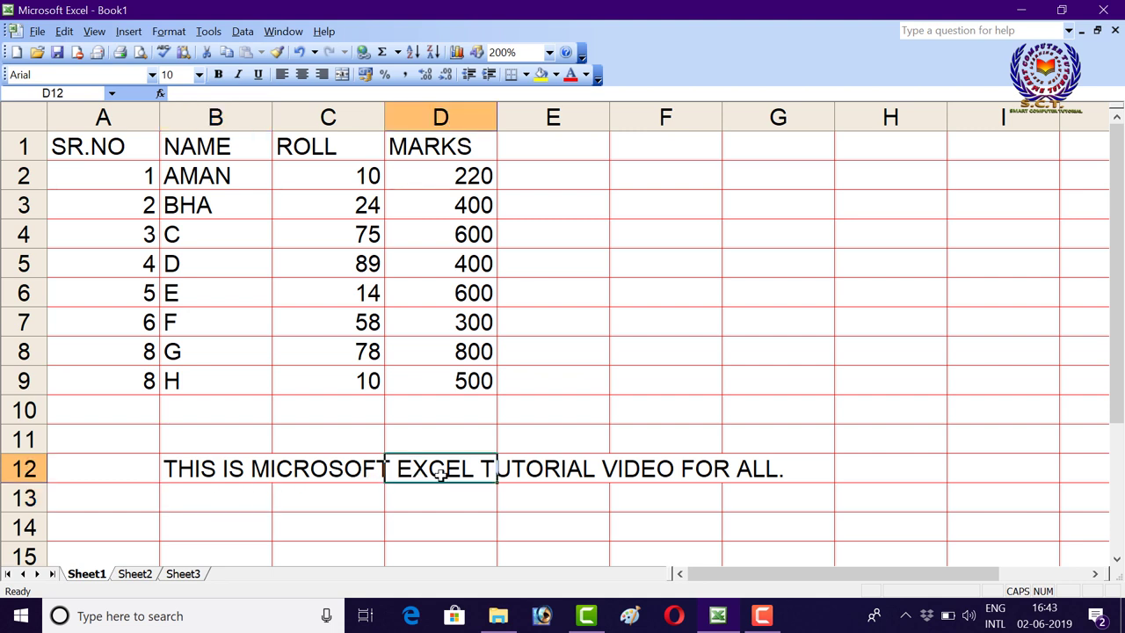
{"action": "left_click", "coordinate": [545, 467]}
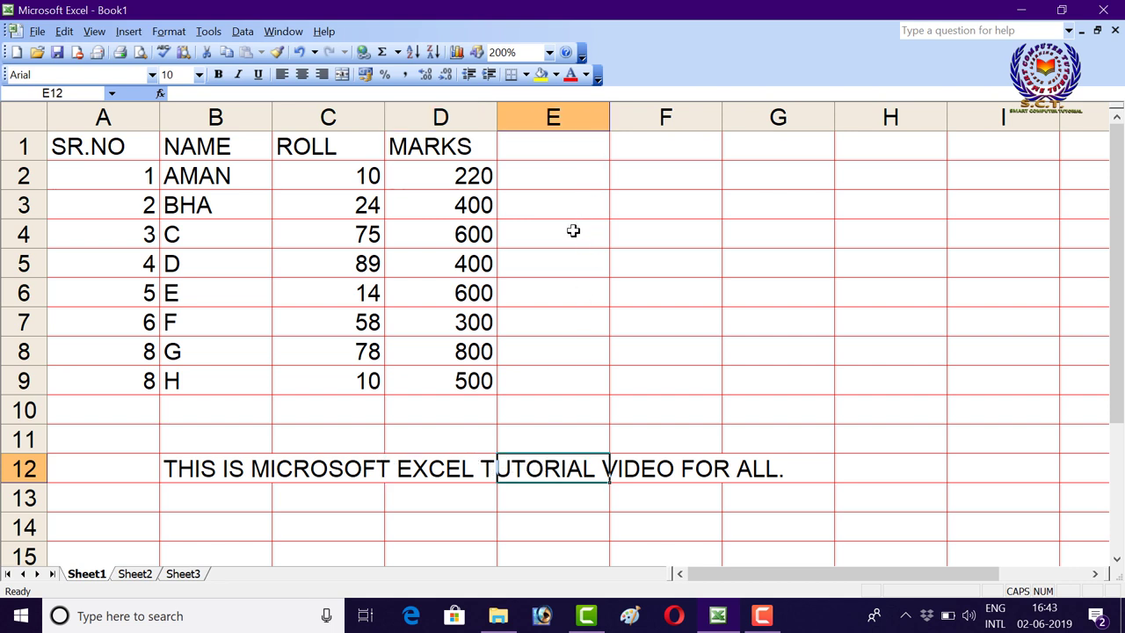
{"action": "left_click", "coordinate": [246, 468]}
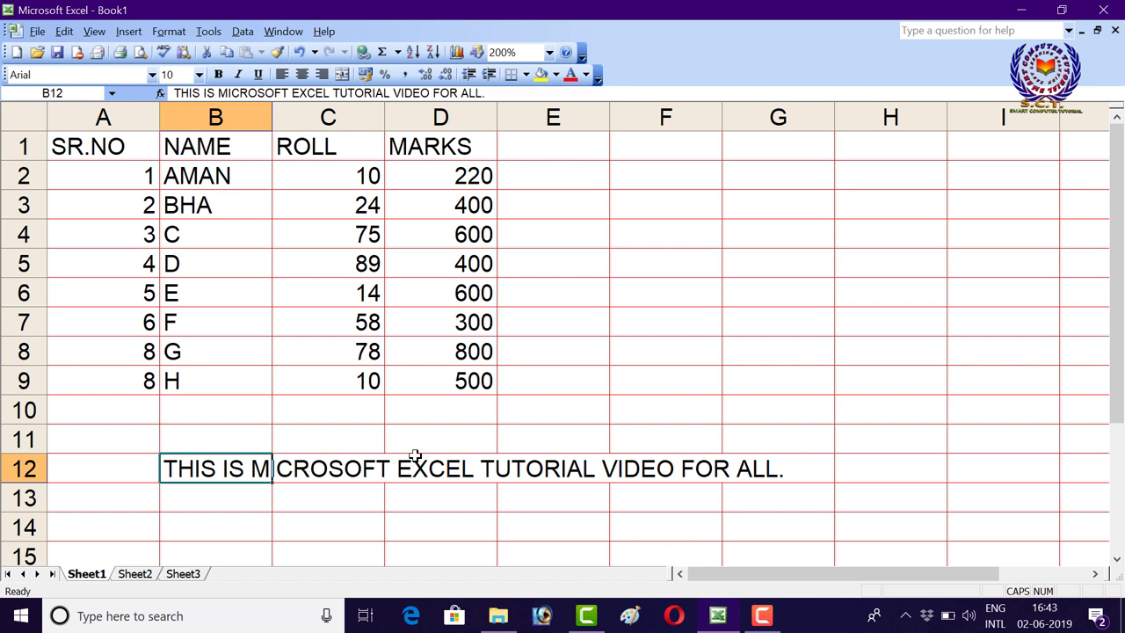
- Enter 'PLEASE SUBSCRIBE MY YOUTUBE CHANNEL.' in cell B13
{"action": "left_click", "coordinate": [227, 495]}
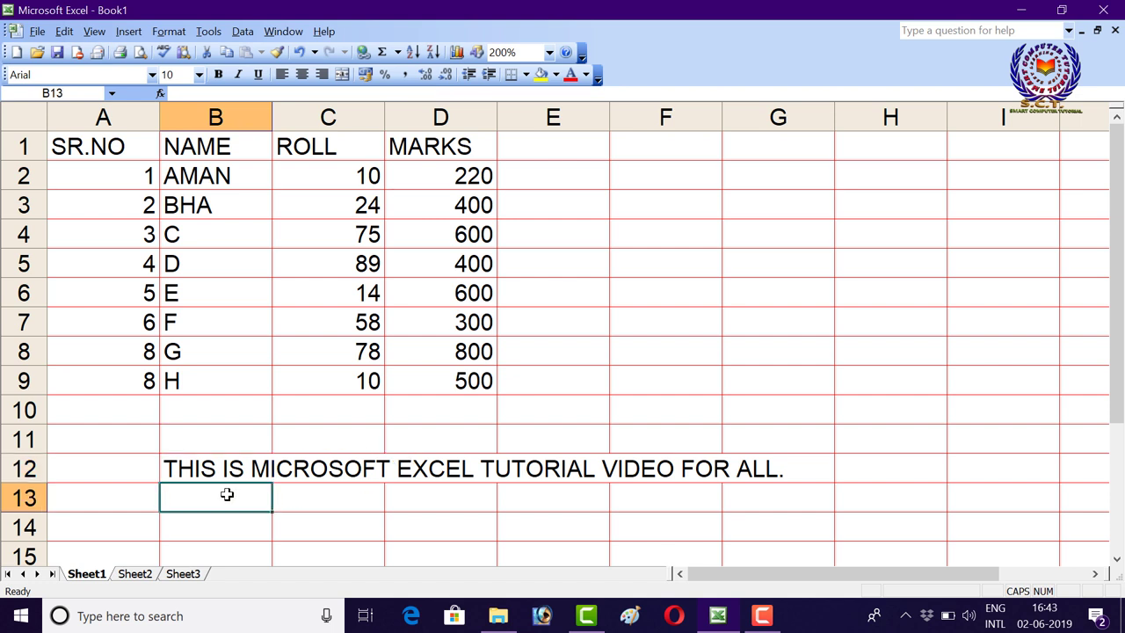
{"action": "type", "text": "PLEASE"}
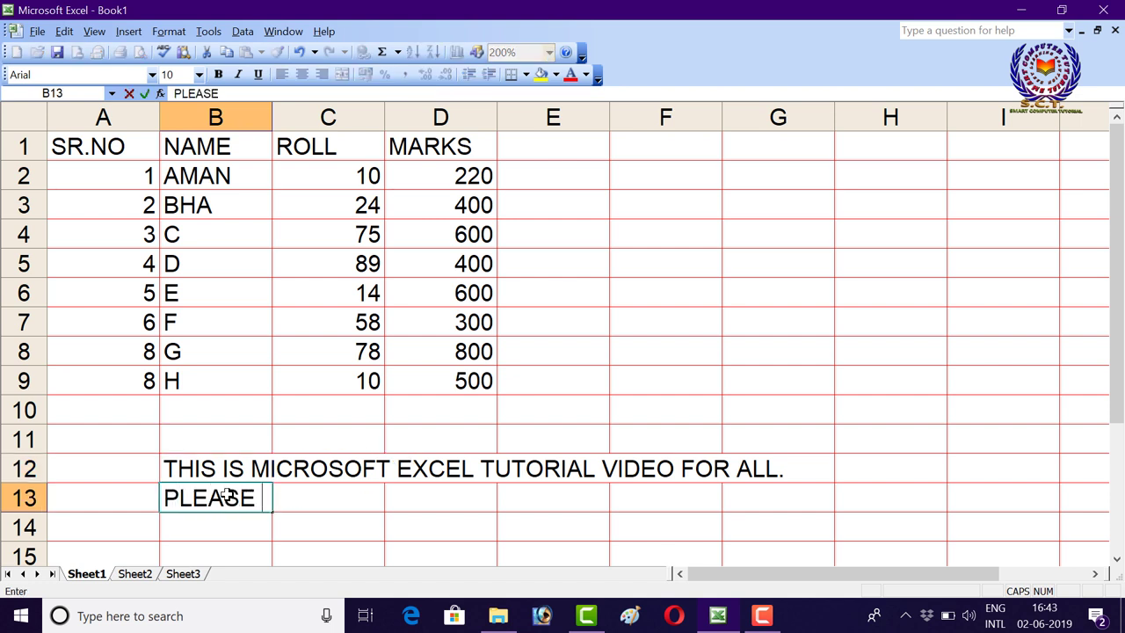
{"action": "type", "text": " SUBSC"}
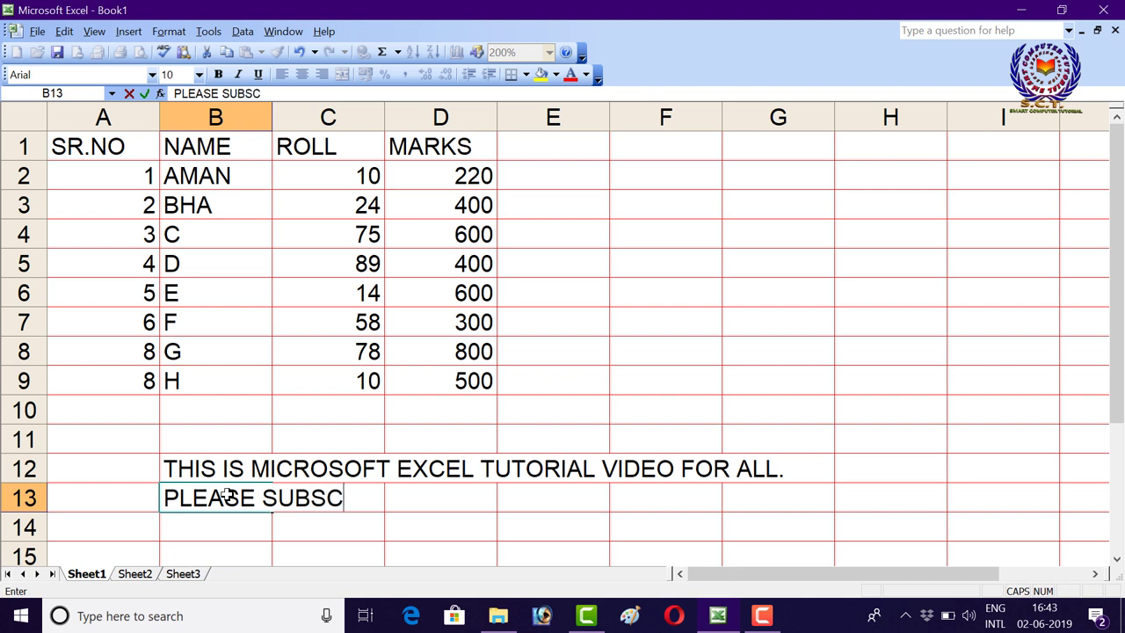
{"action": "type", "text": "RIBE MY TY"}
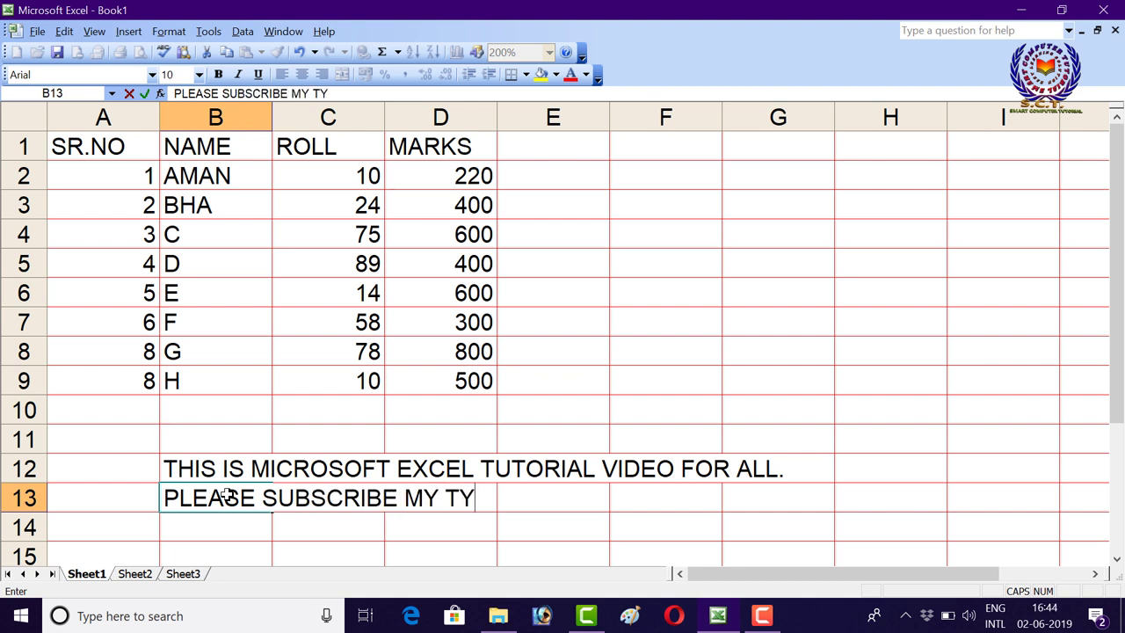
{"action": "key", "text": "BackSpace"}
{"action": "key", "text": "BackSpace"}
{"action": "type", "text": "YOUTUB"}
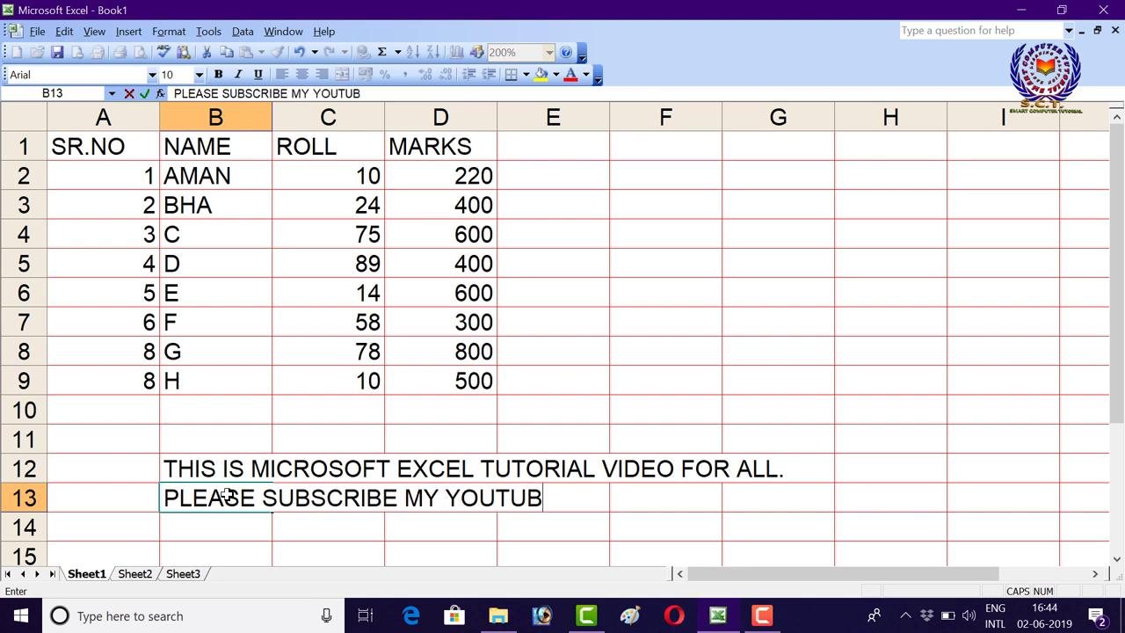
{"action": "type", "text": "E CHANNEL"}
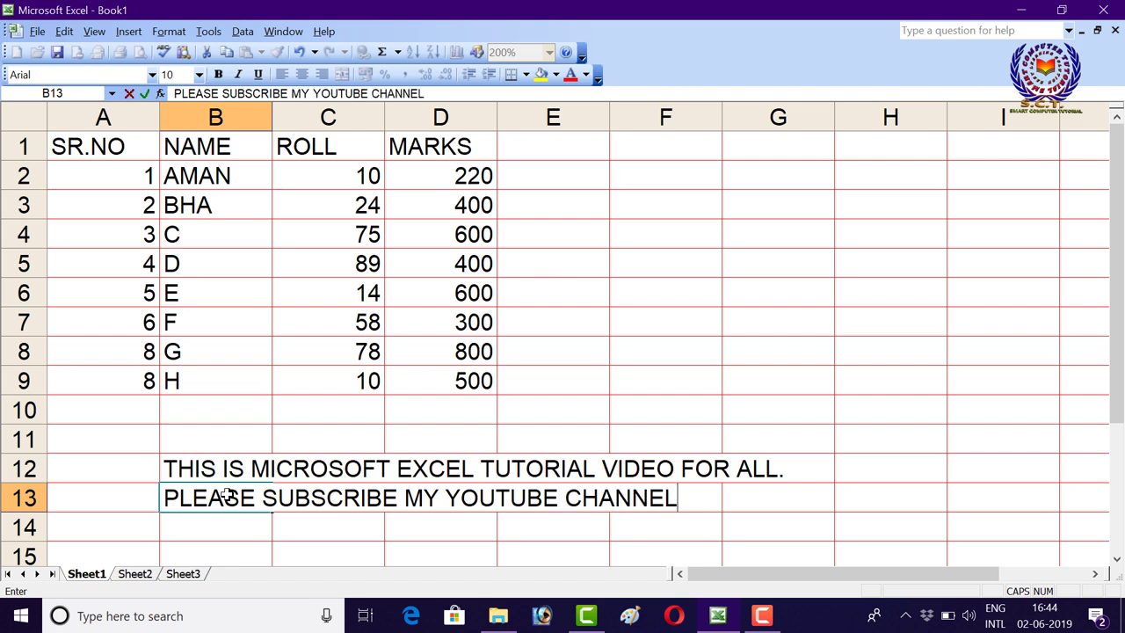
{"action": "type", "text": "."}
{"action": "key", "text": "Return"}
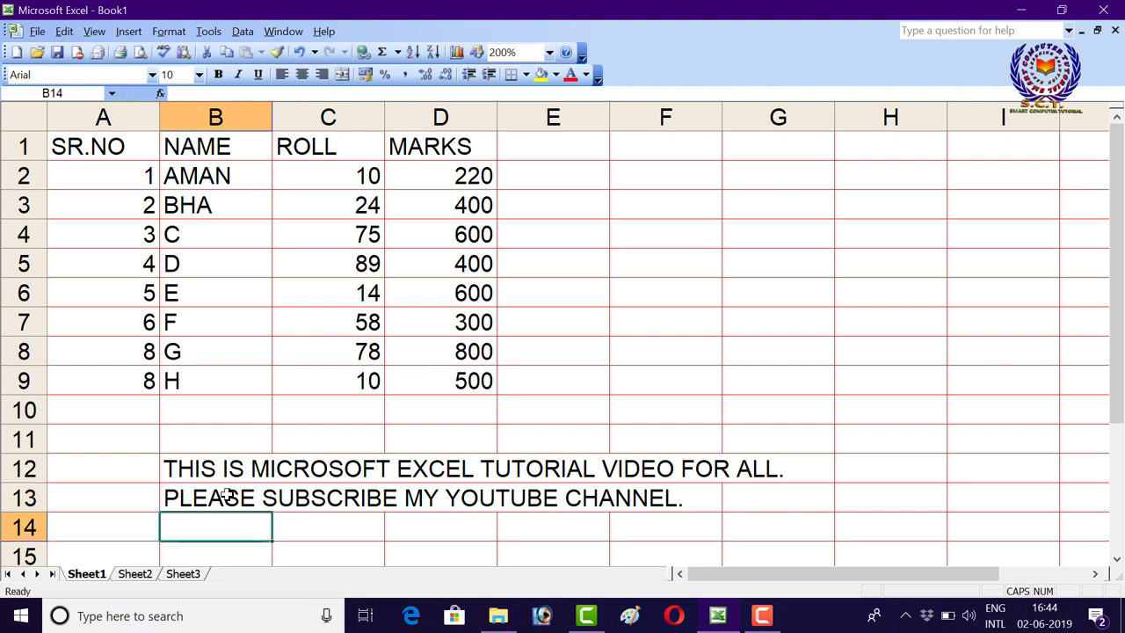
{"action": "left_click", "coordinate": [225, 499]}
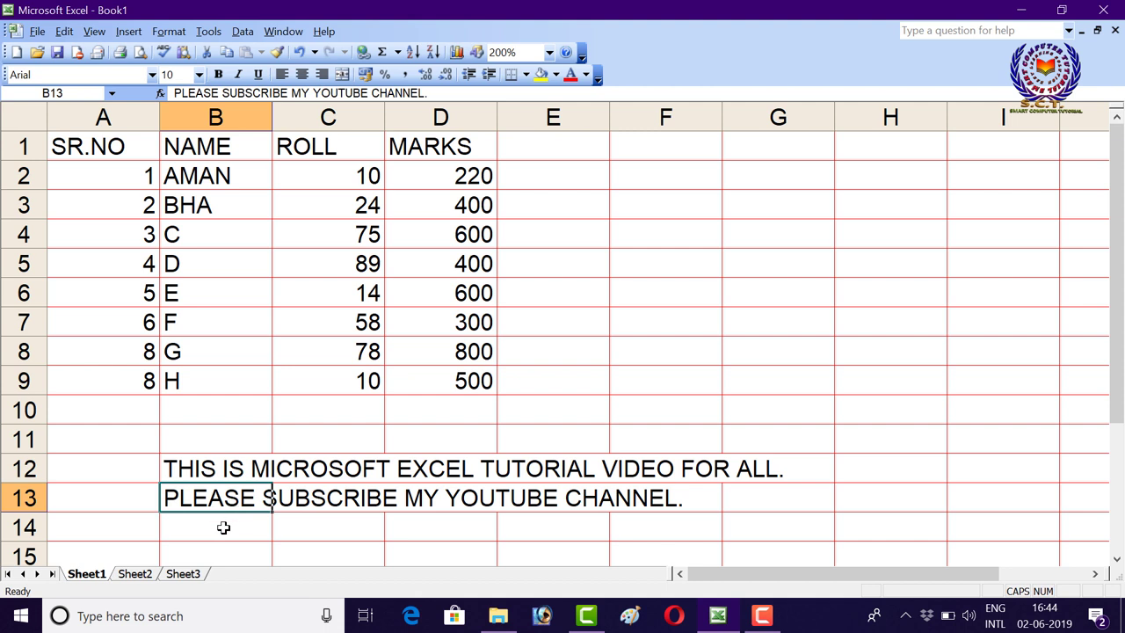
{"action": "left_click", "coordinate": [223, 527]}
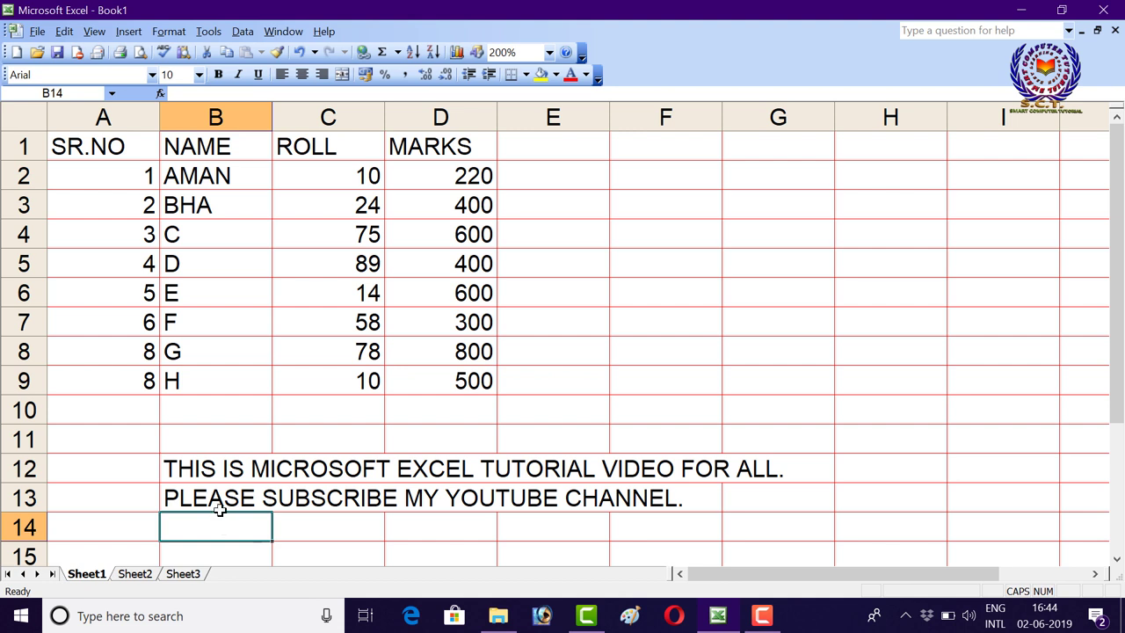
{"action": "left_click_drag", "start_coordinate": [223, 527], "coordinate": [220, 497]}
{"action": "left_click", "coordinate": [219, 497]}
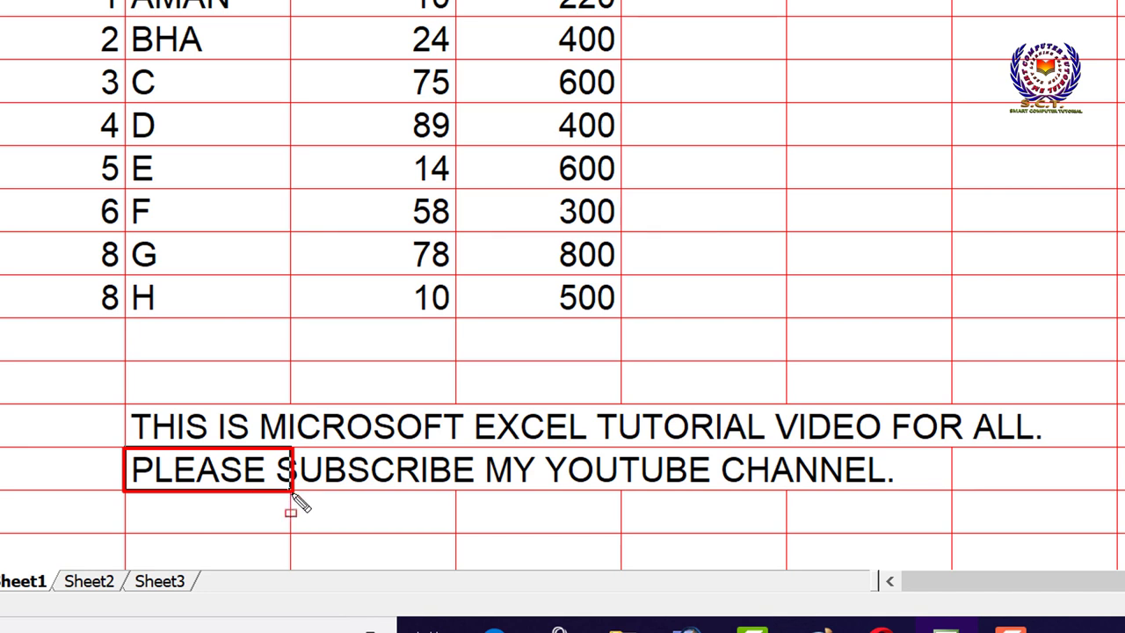
- Drag the subscribe sentence from B13 to cell F2
{"action": "left_click_drag", "start_coordinate": [281, 479], "coordinate": [307, 499]}
{"action": "left_click_drag", "start_coordinate": [153, 479], "coordinate": [256, 505]}
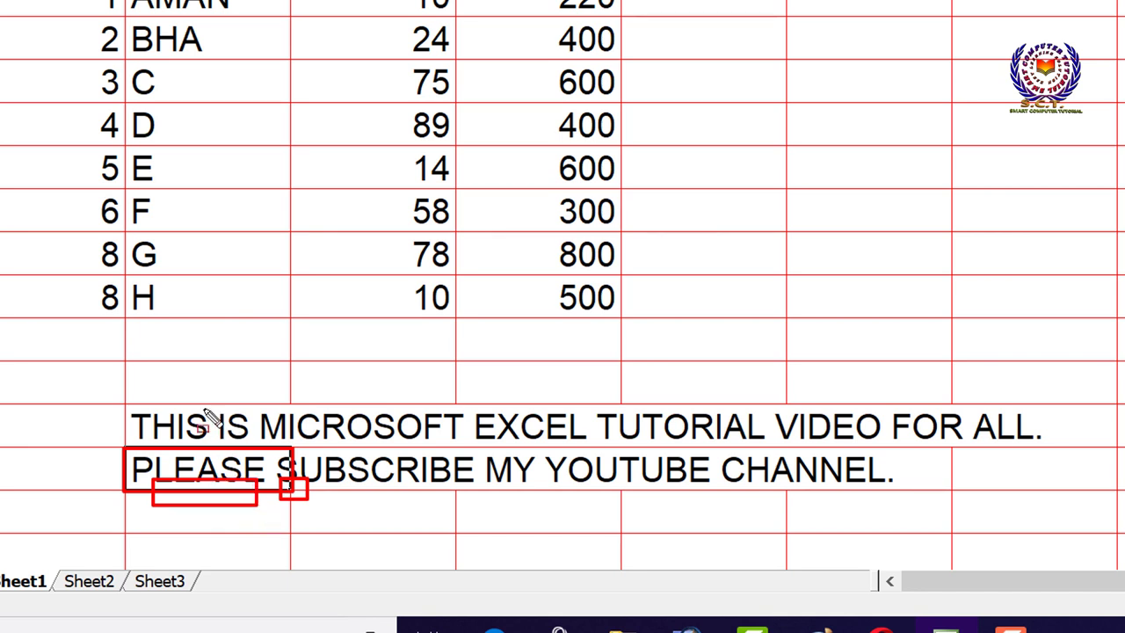
{"action": "left_click_drag", "start_coordinate": [185, 431], "coordinate": [262, 459]}
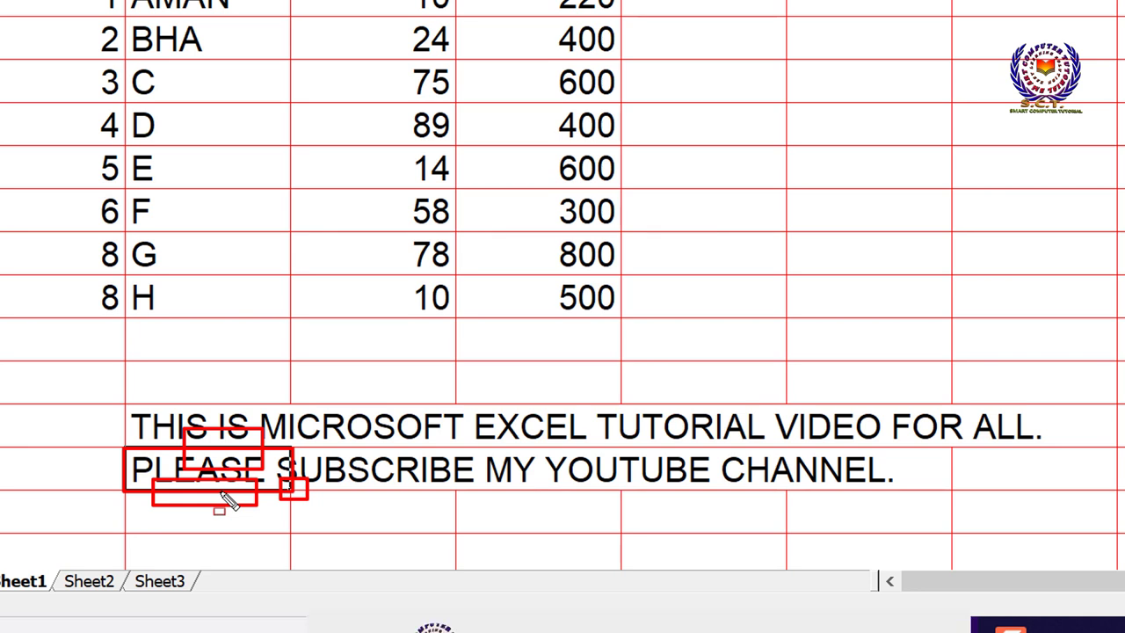
{"action": "key", "text": "Escape"}
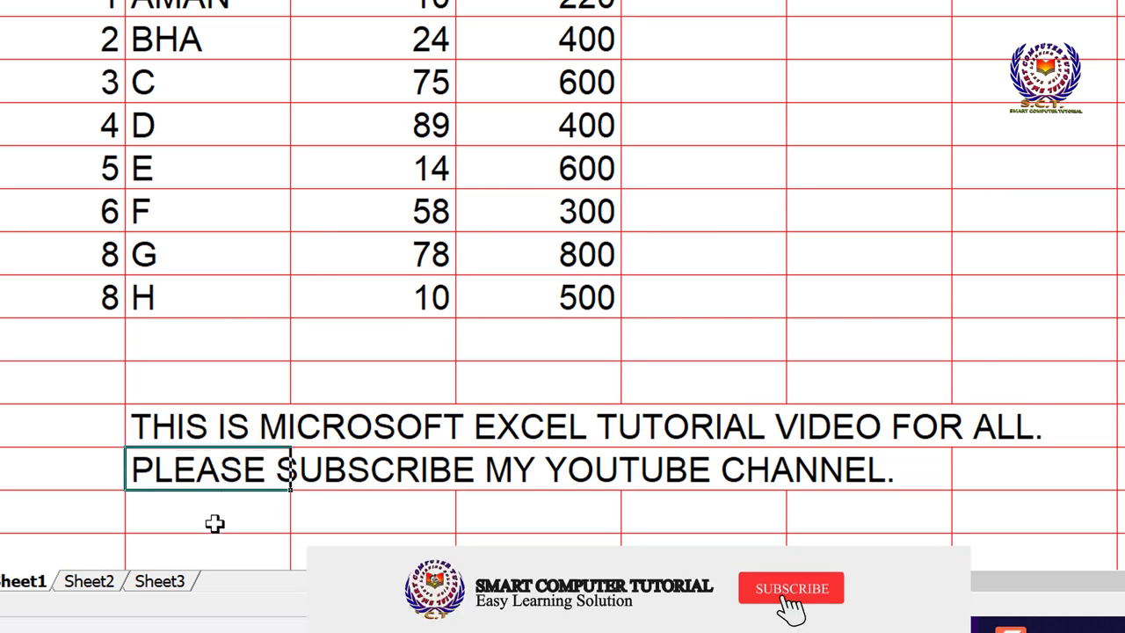
{"action": "left_click", "coordinate": [214, 524]}
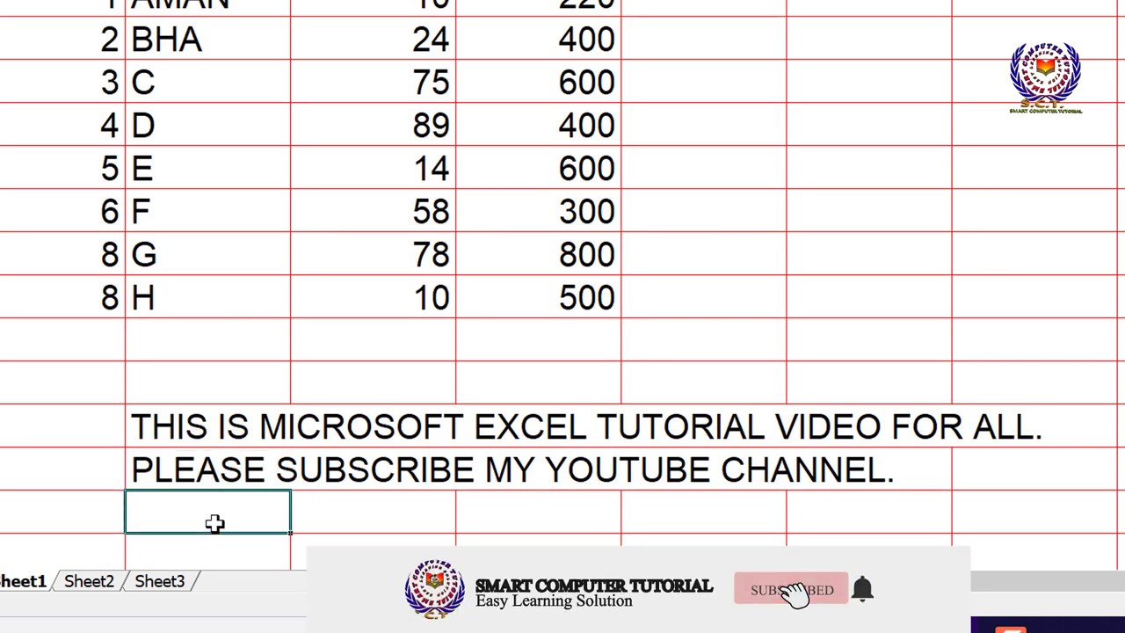
{"action": "left_click", "coordinate": [195, 468]}
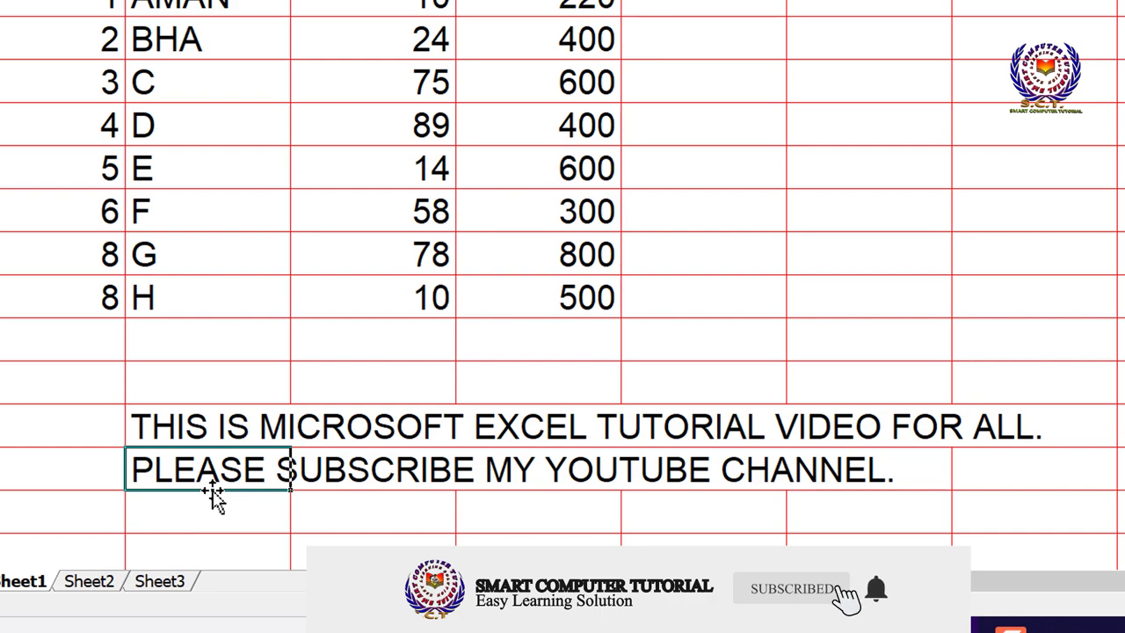
{"action": "mouse_move", "coordinate": [215, 496]}
{"action": "left_mouse_down"}
{"action": "mouse_move", "coordinate": [643, 343]}
{"action": "mouse_move", "coordinate": [646, 321]}
{"action": "mouse_move", "coordinate": [683, 297]}
{"action": "mouse_move", "coordinate": [673, 226]}
{"action": "mouse_move", "coordinate": [683, 187]}
{"action": "left_mouse_up"}
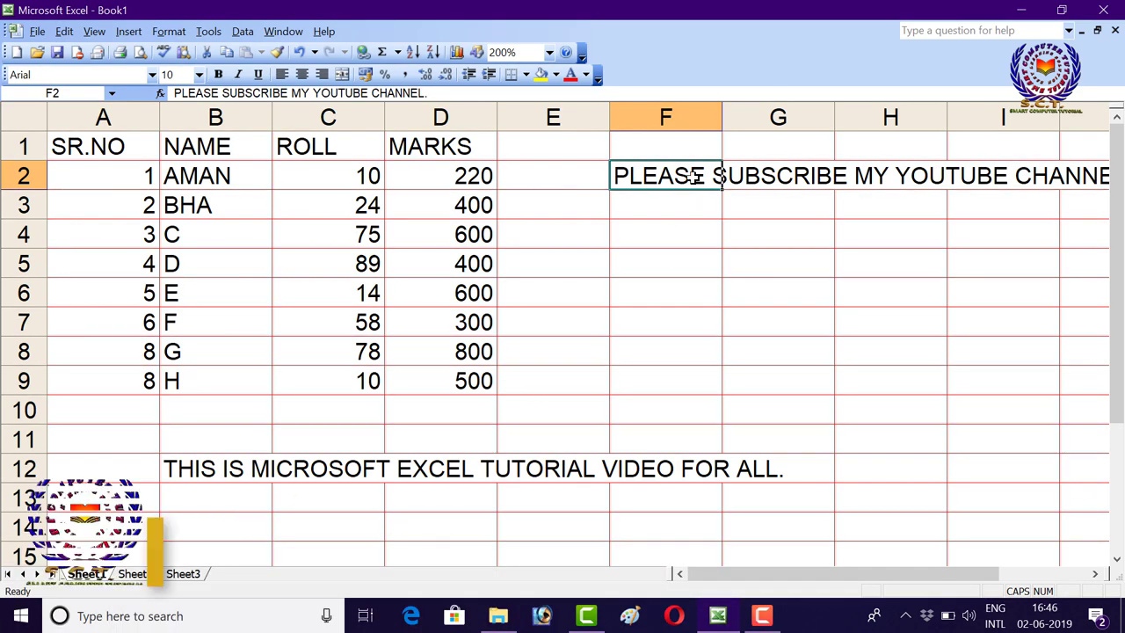
- Drag BHA's 400 by the cell border from D3 over to F3
{"action": "left_click", "coordinate": [664, 226]}
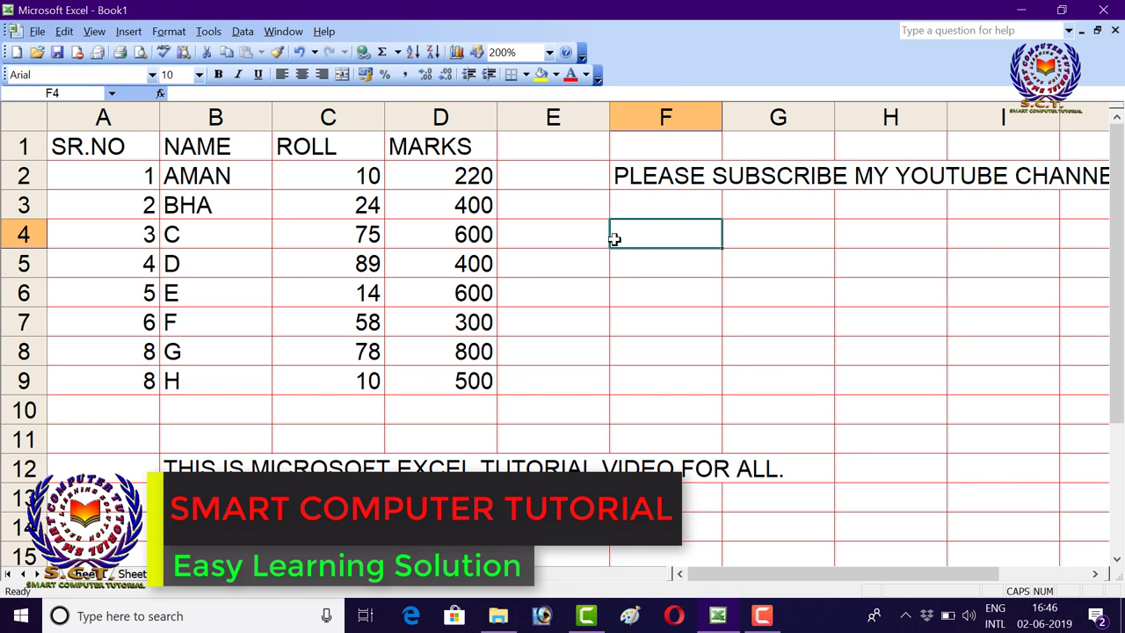
{"action": "left_click", "coordinate": [458, 204]}
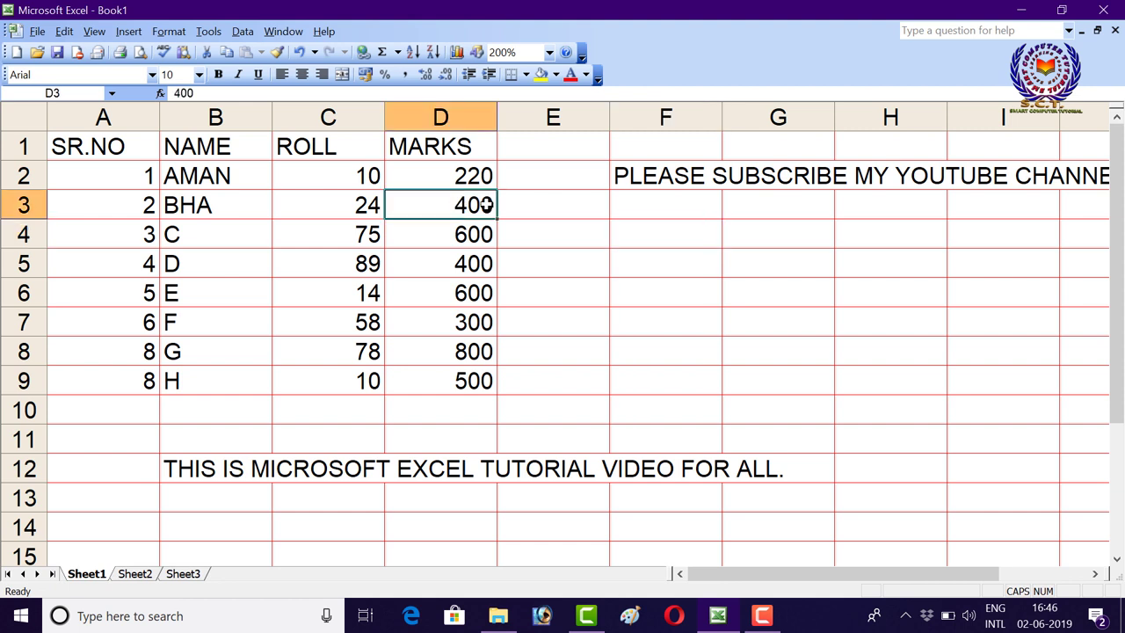
{"action": "left_click", "coordinate": [630, 215]}
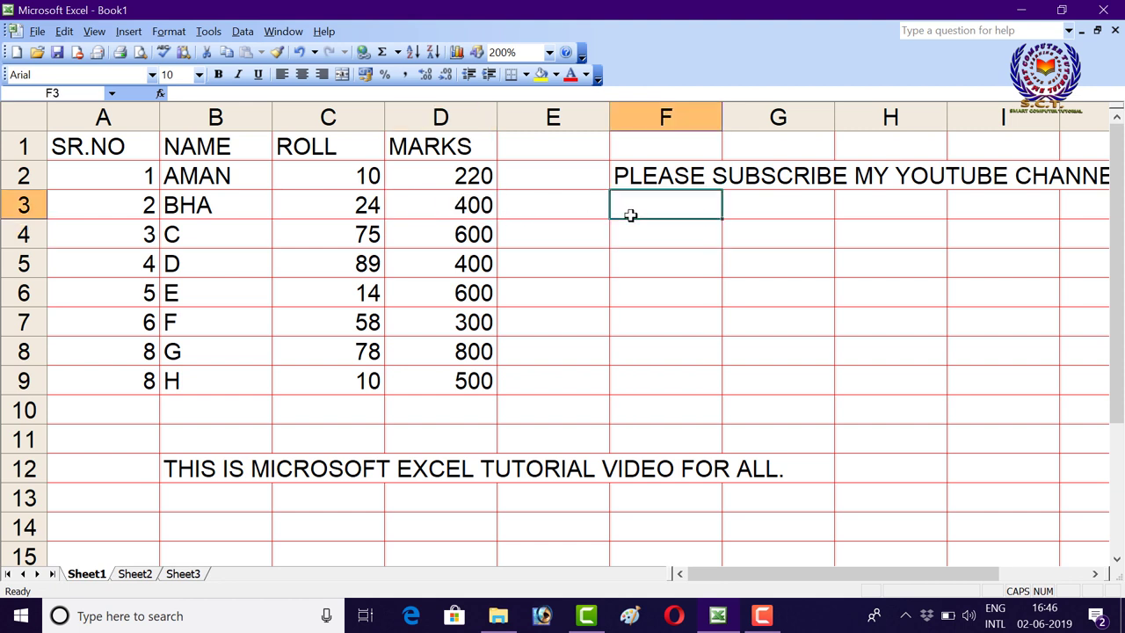
{"action": "left_click", "coordinate": [461, 203]}
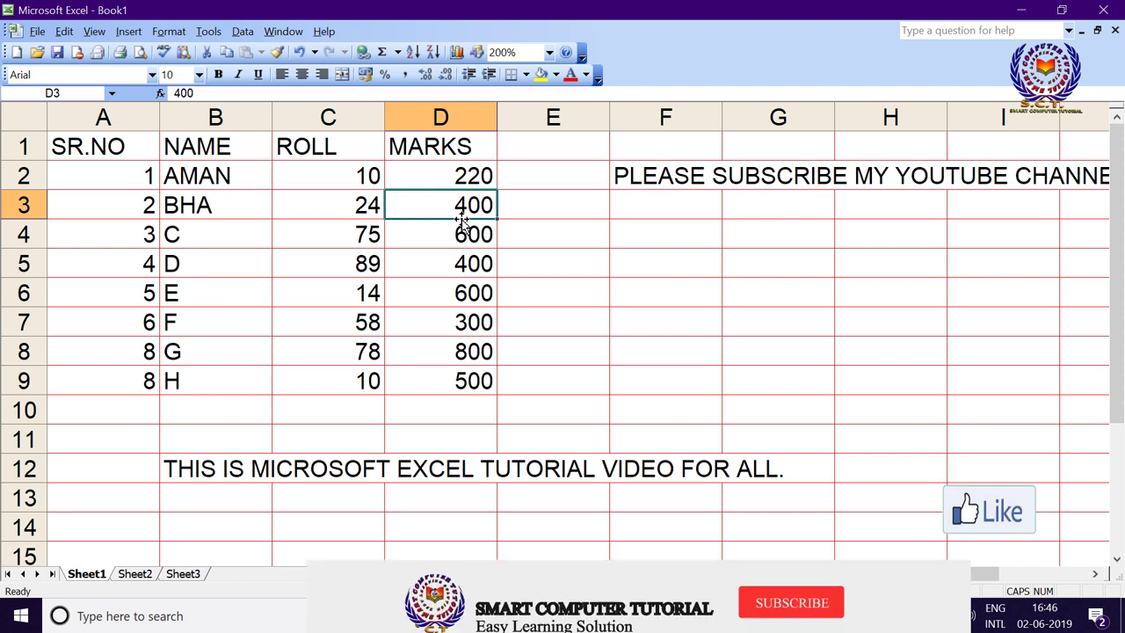
{"action": "left_click_drag", "start_coordinate": [462, 220], "coordinate": [642, 213]}
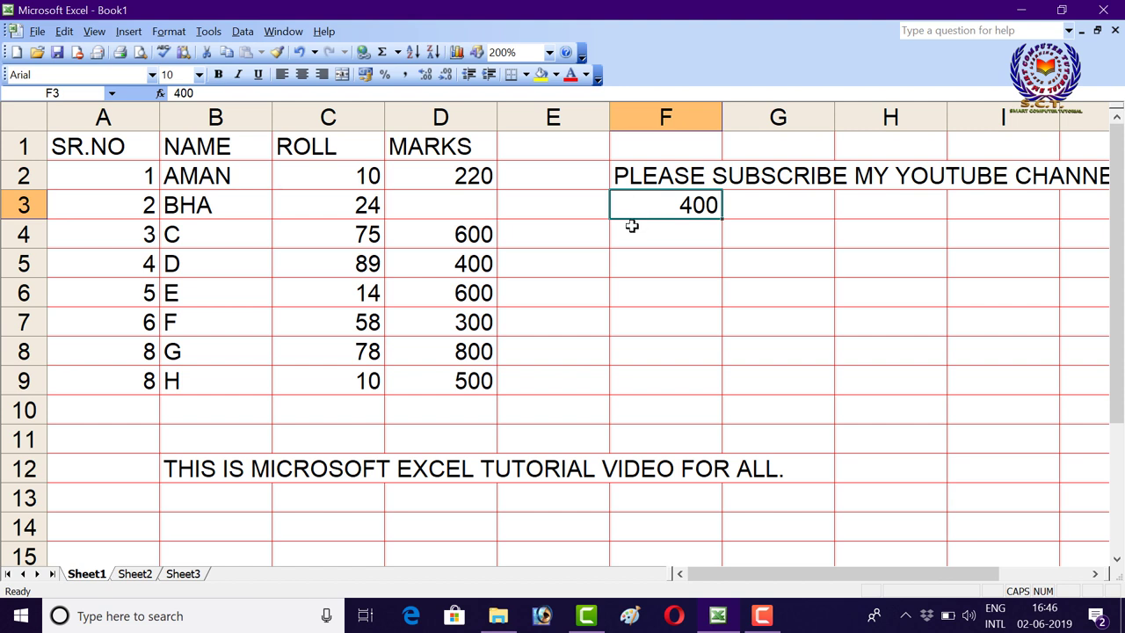
- Cut the 400 from F3 and paste it back into D3, leaving F3 empty
{"action": "left_click", "coordinate": [633, 225]}
{"action": "left_click", "coordinate": [648, 215]}
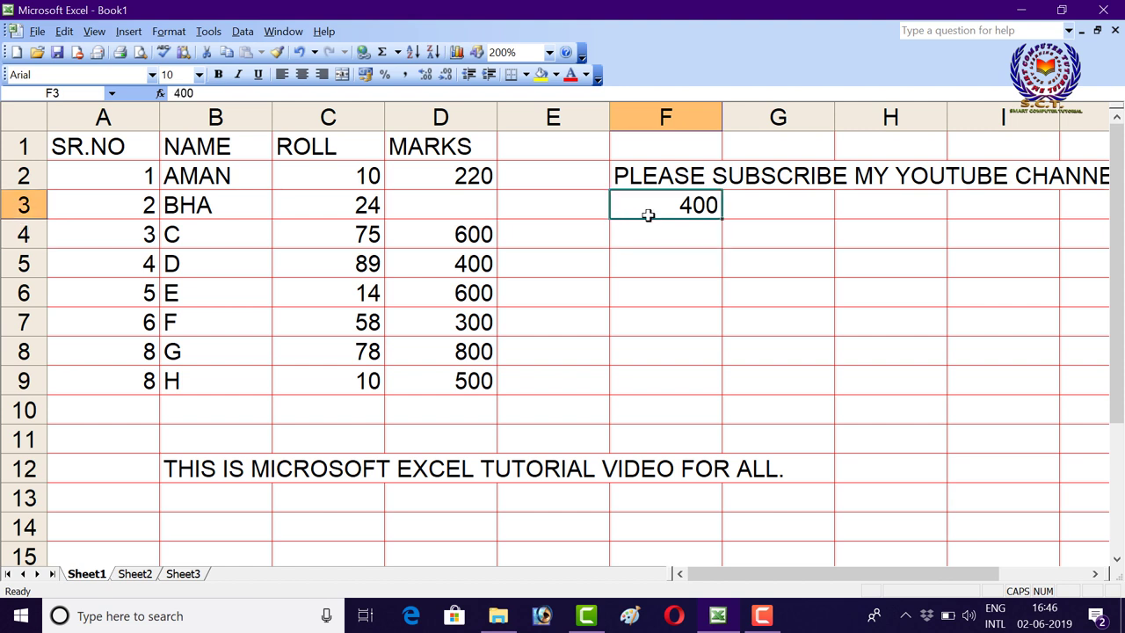
{"action": "left_click", "coordinate": [469, 210]}
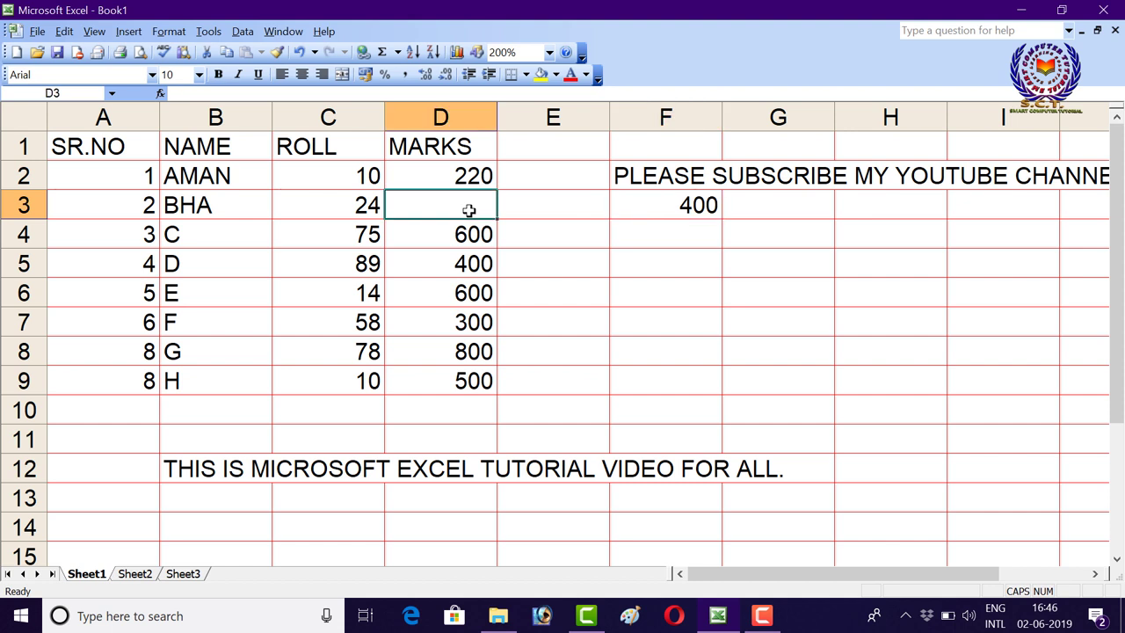
{"action": "left_click", "coordinate": [680, 201]}
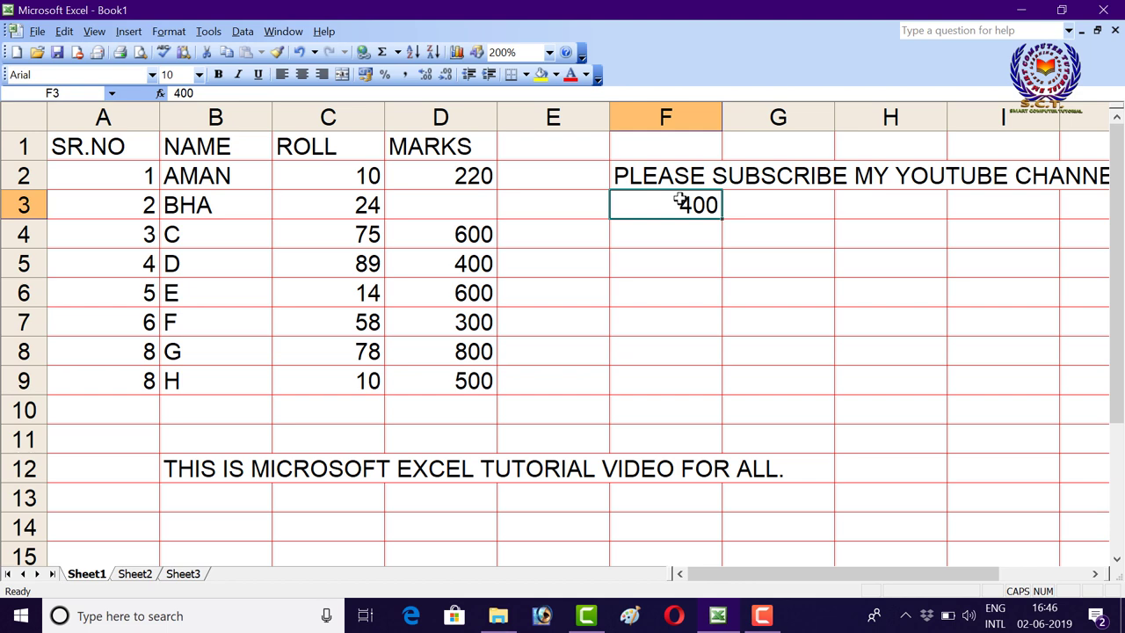
{"action": "key", "text": "ctrl+c"}
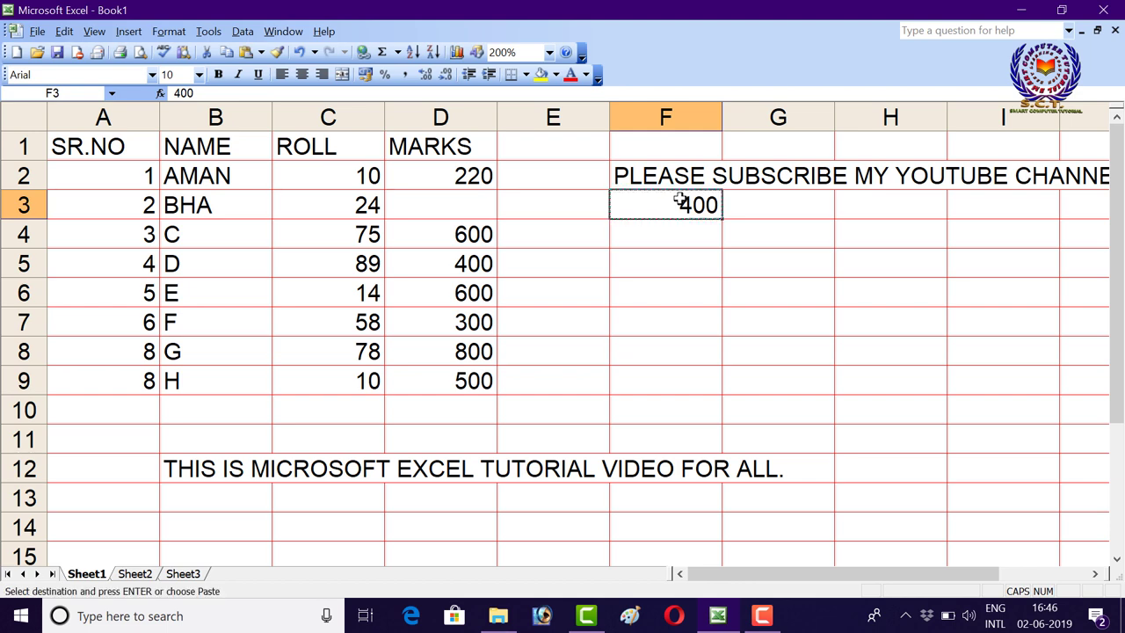
{"action": "key", "text": "ctrl+x"}
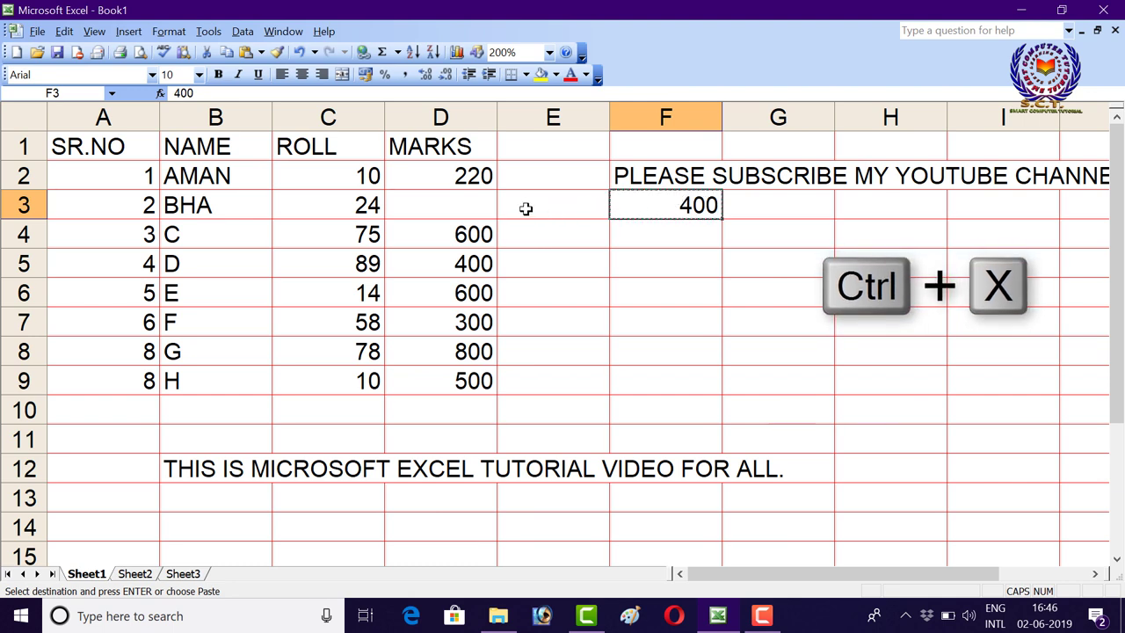
{"action": "left_click", "coordinate": [472, 204]}
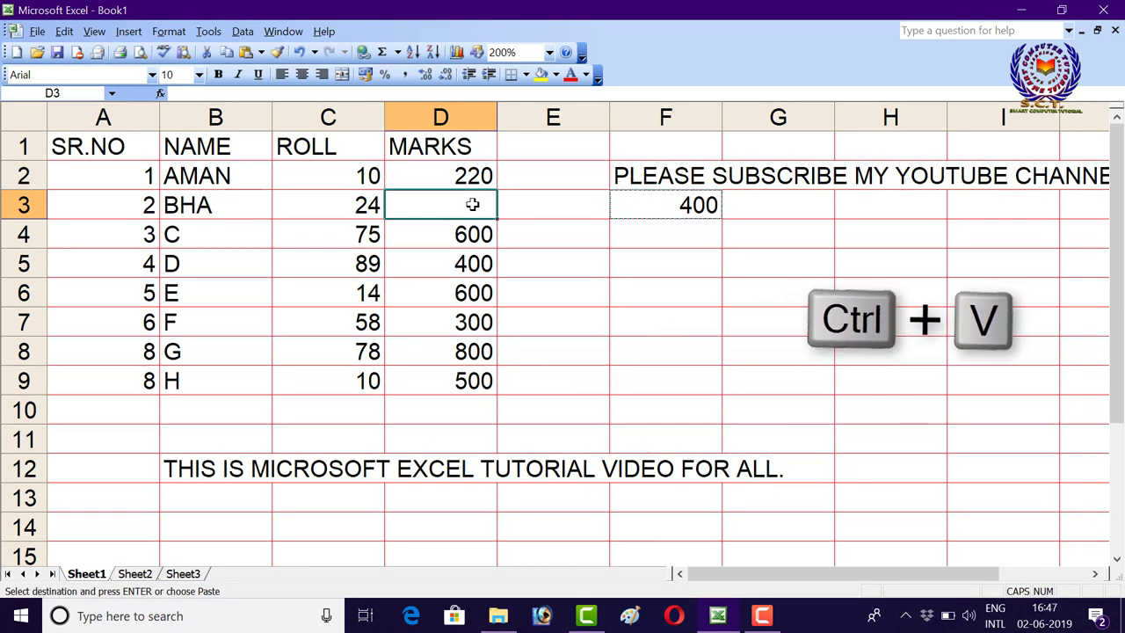
{"action": "key", "text": "ctrl+v"}
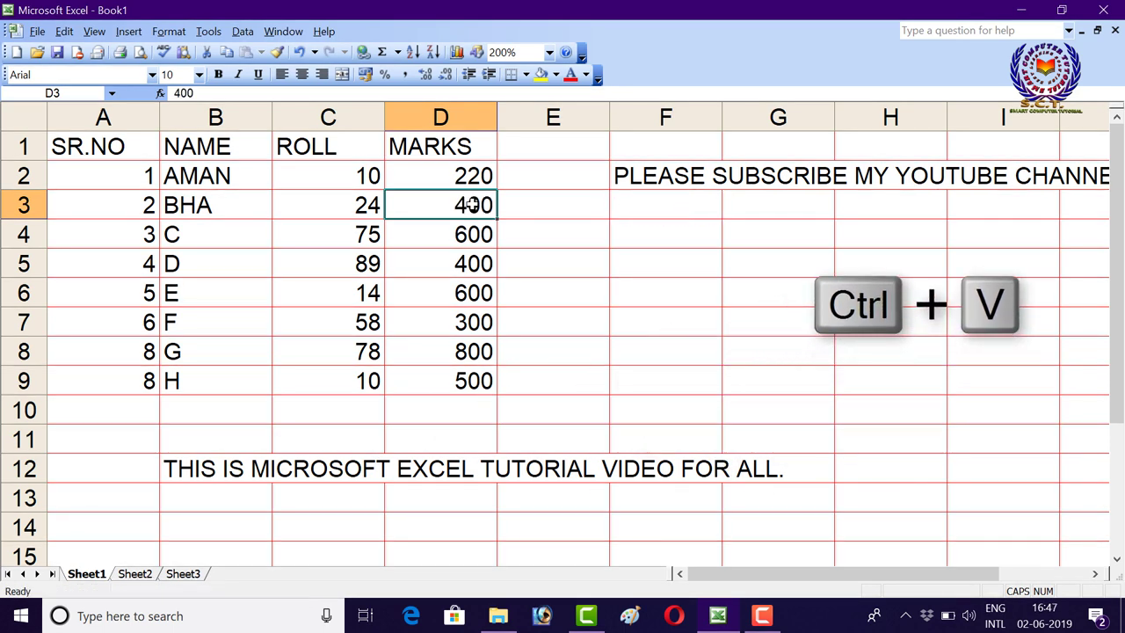
{"action": "left_click", "coordinate": [658, 196]}
{"action": "left_click", "coordinate": [481, 204]}
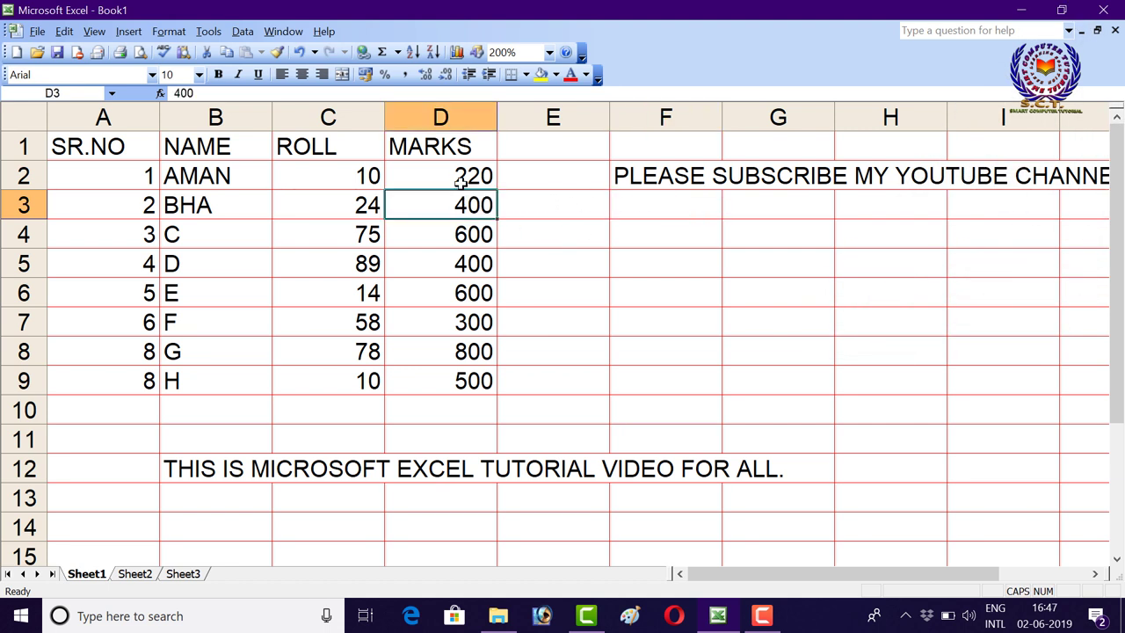
- Copy marks D2:D9 (220, 400, 600, 400, 600, 300, 800, 500) to the Office Clipboard
{"action": "left_click_drag", "start_coordinate": [457, 175], "coordinate": [452, 373]}
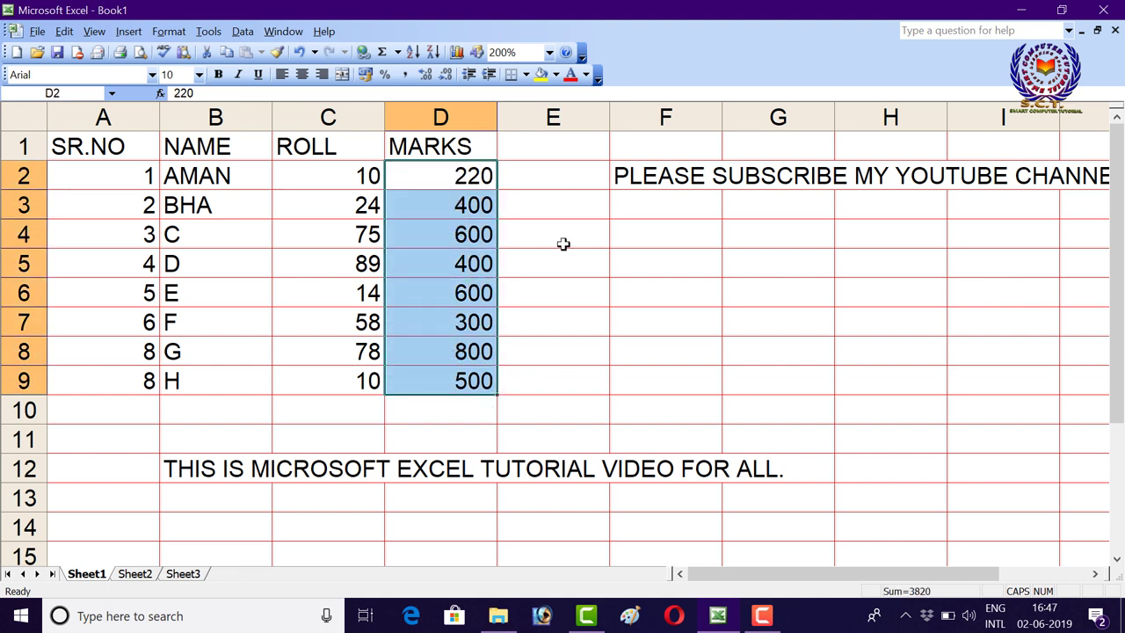
{"action": "left_click", "coordinate": [552, 288]}
{"action": "mouse_move", "coordinate": [553, 288]}
{"action": "left_mouse_down"}
{"action": "mouse_move", "coordinate": [452, 181]}
{"action": "mouse_move", "coordinate": [441, 369]}
{"action": "left_mouse_up"}
{"action": "left_click", "coordinate": [451, 181]}
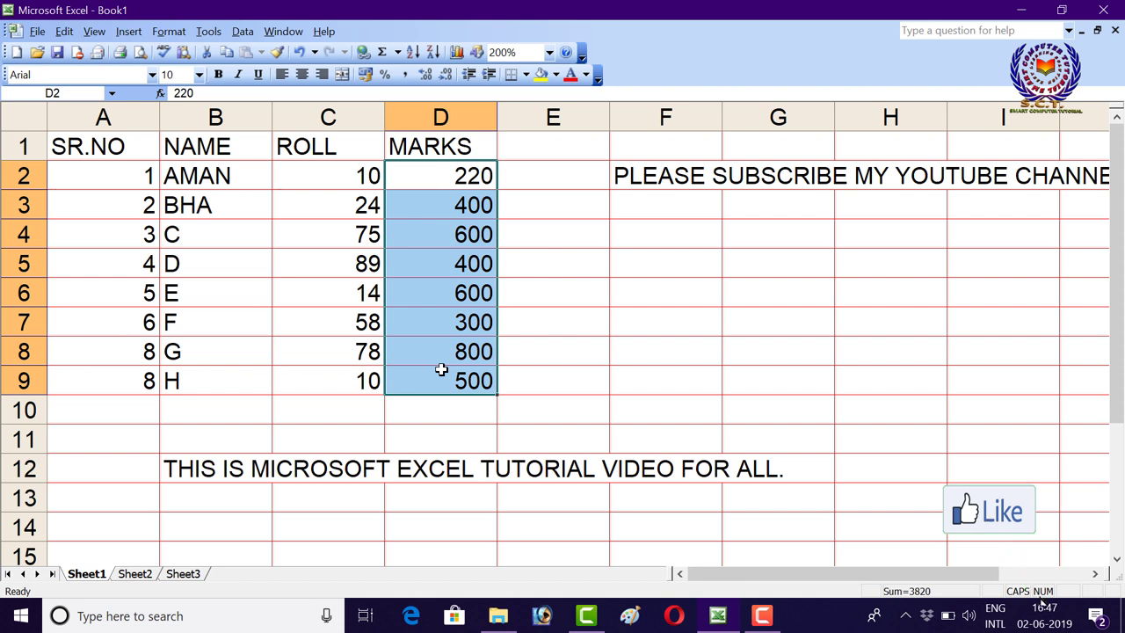
{"action": "key", "text": "ctrl+c"}
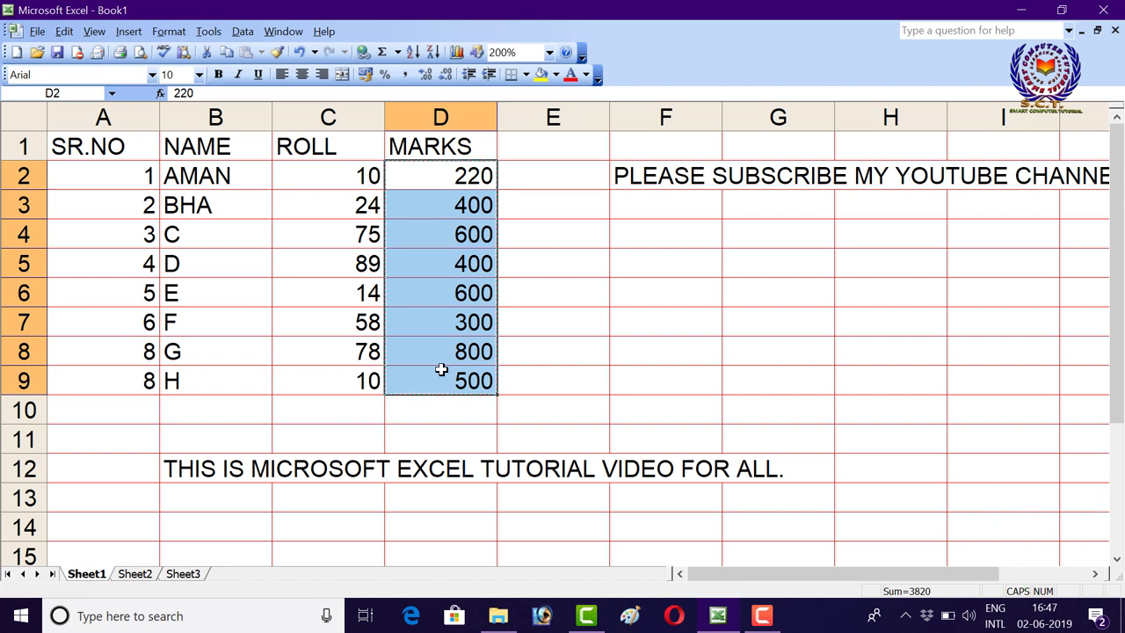
{"action": "key", "text": "ctrl+c"}
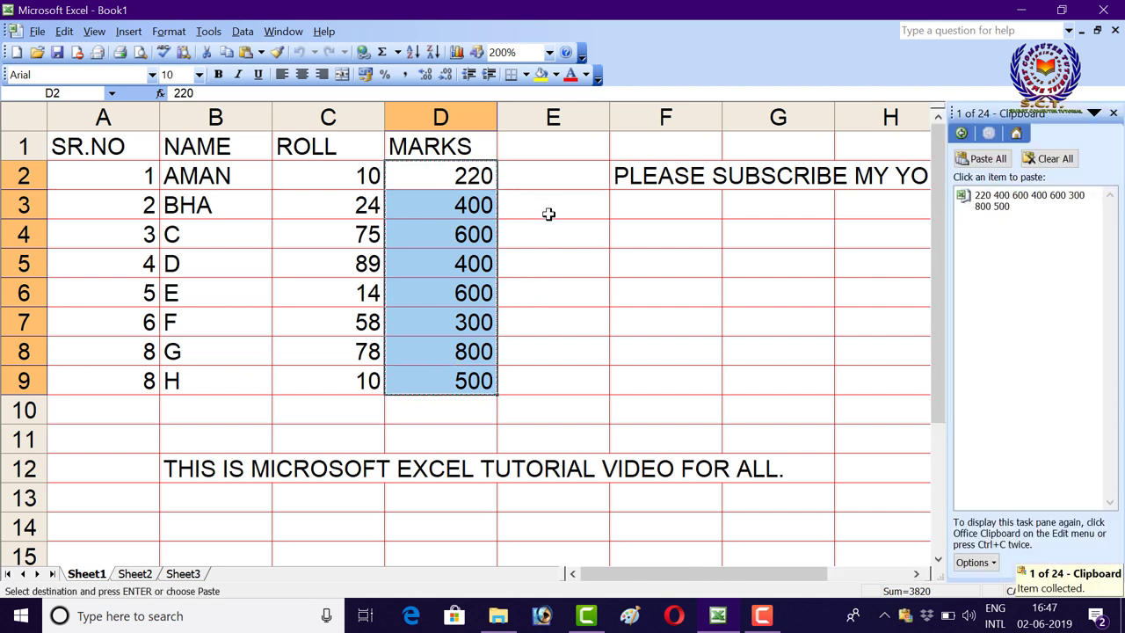
- Paste the marks into E2:E9, drag them back to D2:D9, and close the Clipboard pane
{"action": "left_click", "coordinate": [557, 186]}
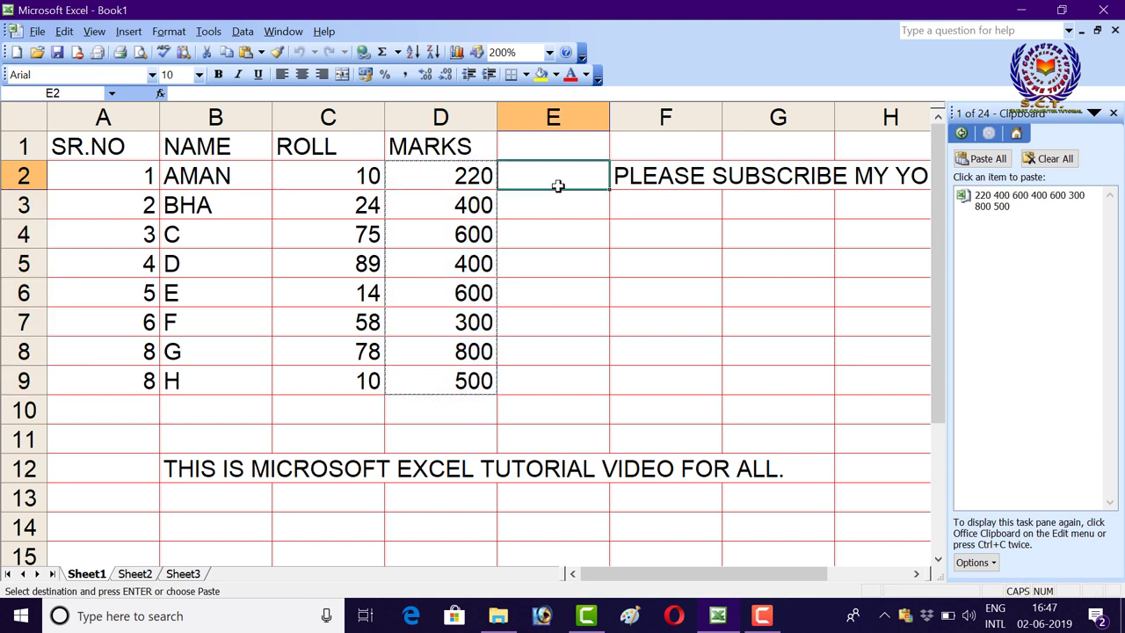
{"action": "key", "text": "ctrl+v"}
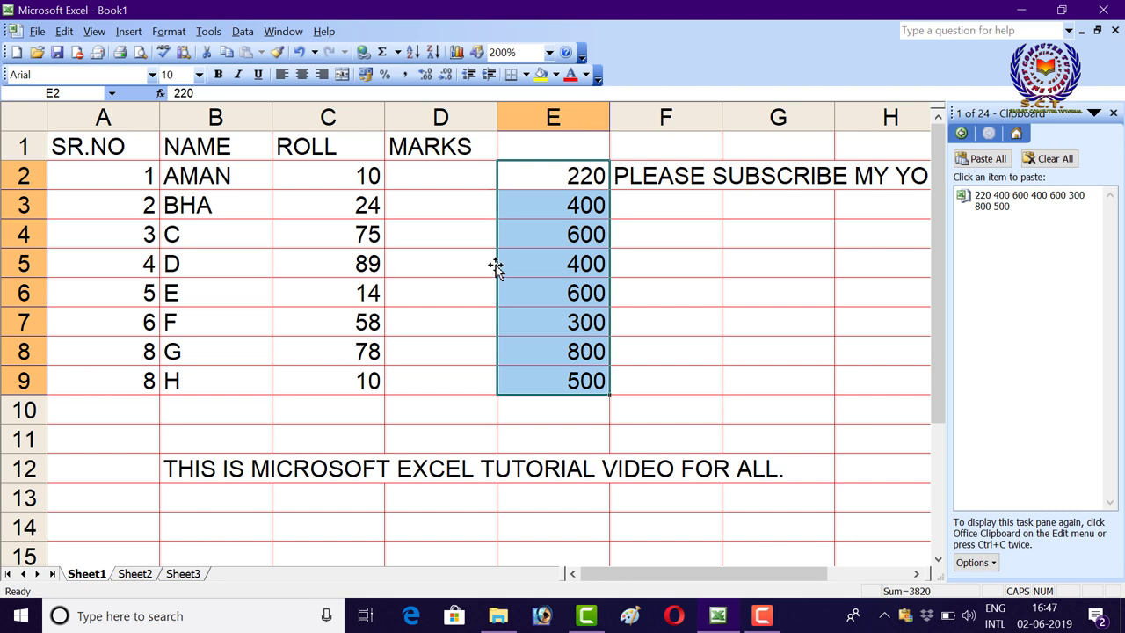
{"action": "left_click_drag", "start_coordinate": [495, 266], "coordinate": [475, 271]}
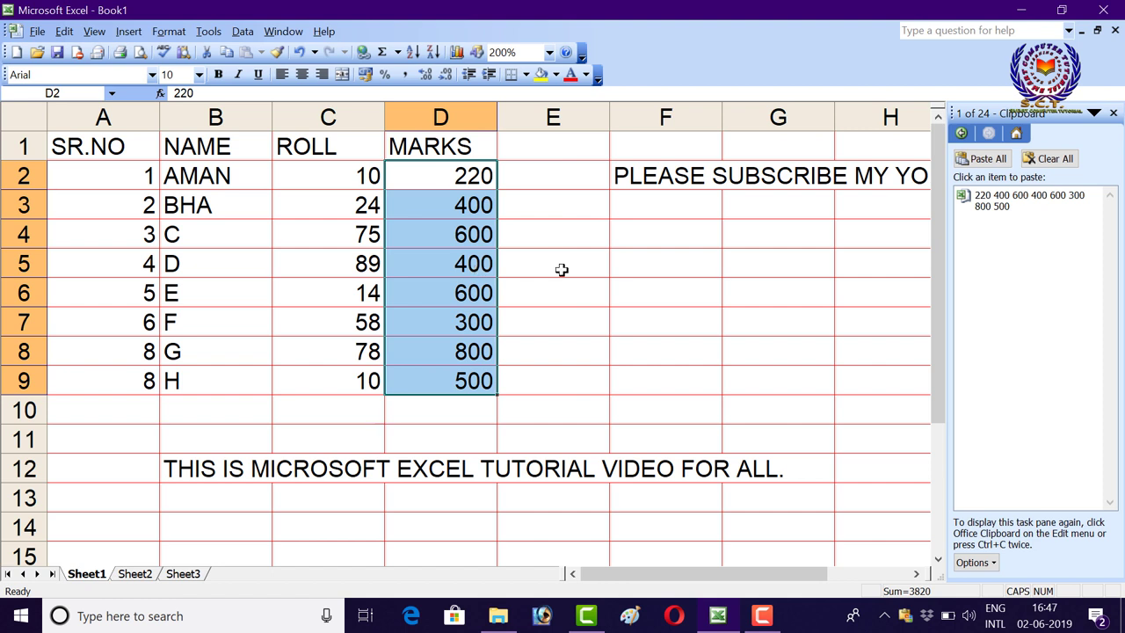
{"action": "left_click", "coordinate": [1114, 112]}
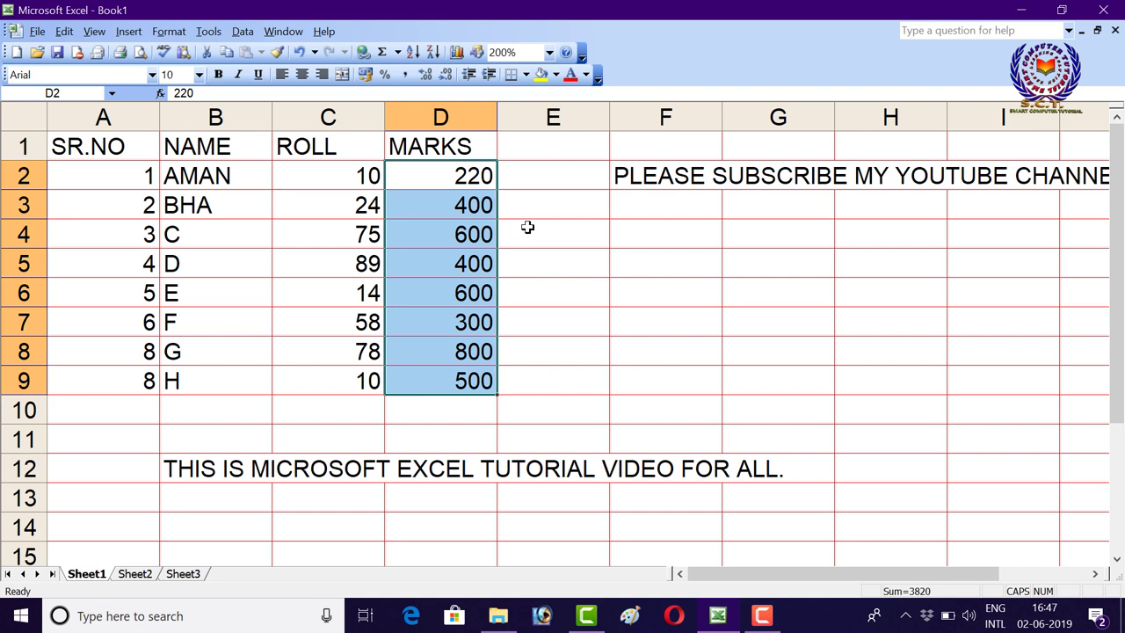
- Cut AMAN's 220 from D2 with the Cut button and paste it into F4
{"action": "left_click", "coordinate": [527, 227]}
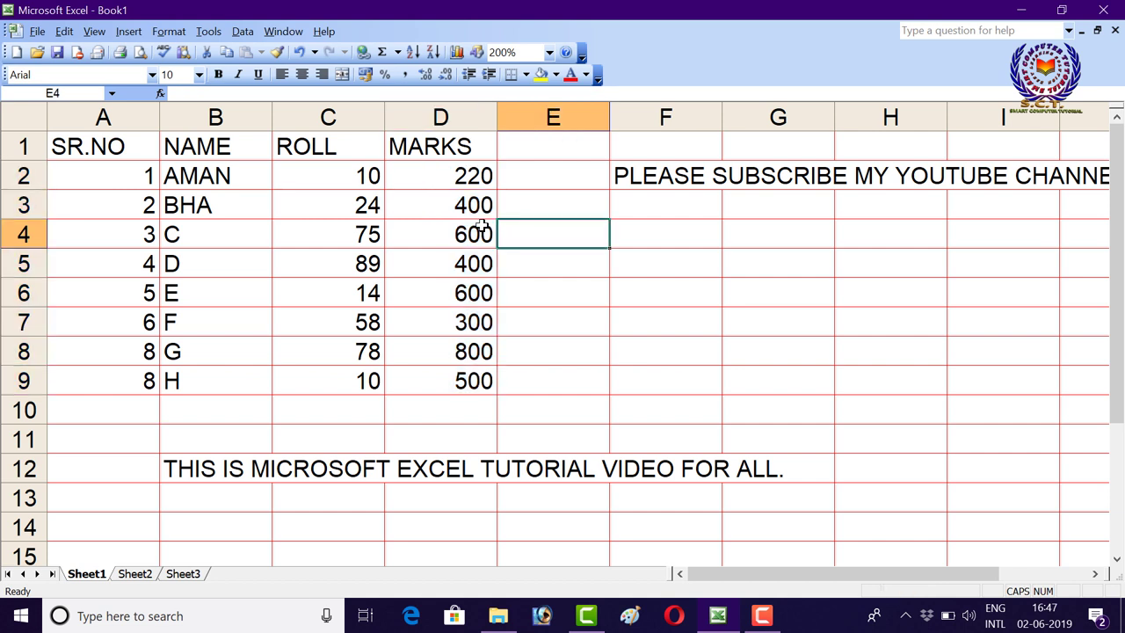
{"action": "left_click", "coordinate": [458, 175]}
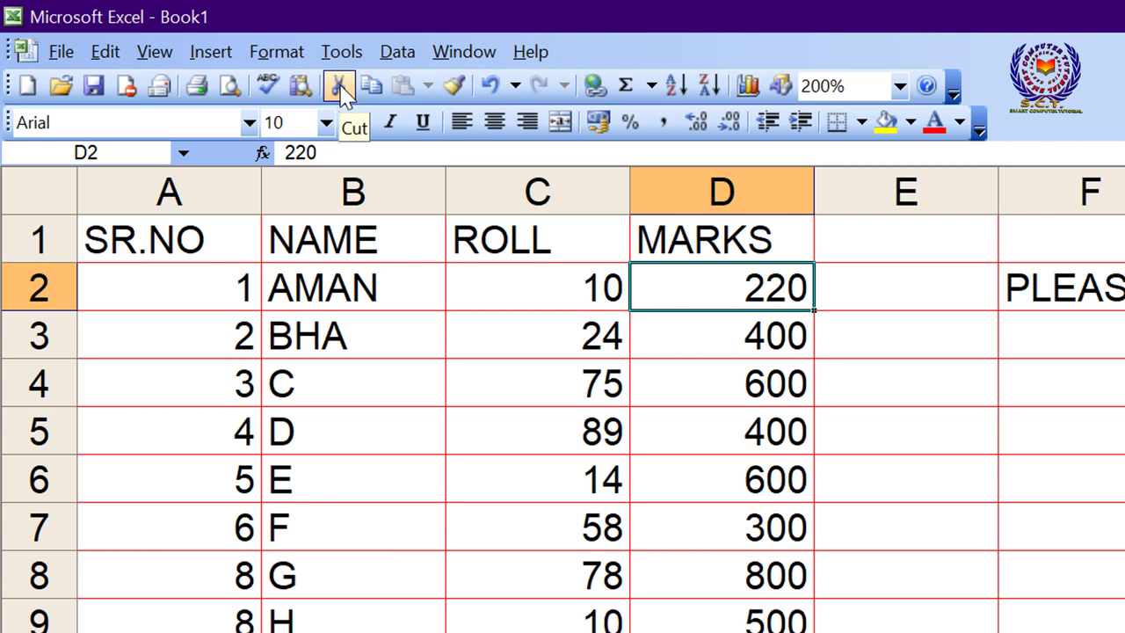
{"action": "left_click", "coordinate": [341, 88]}
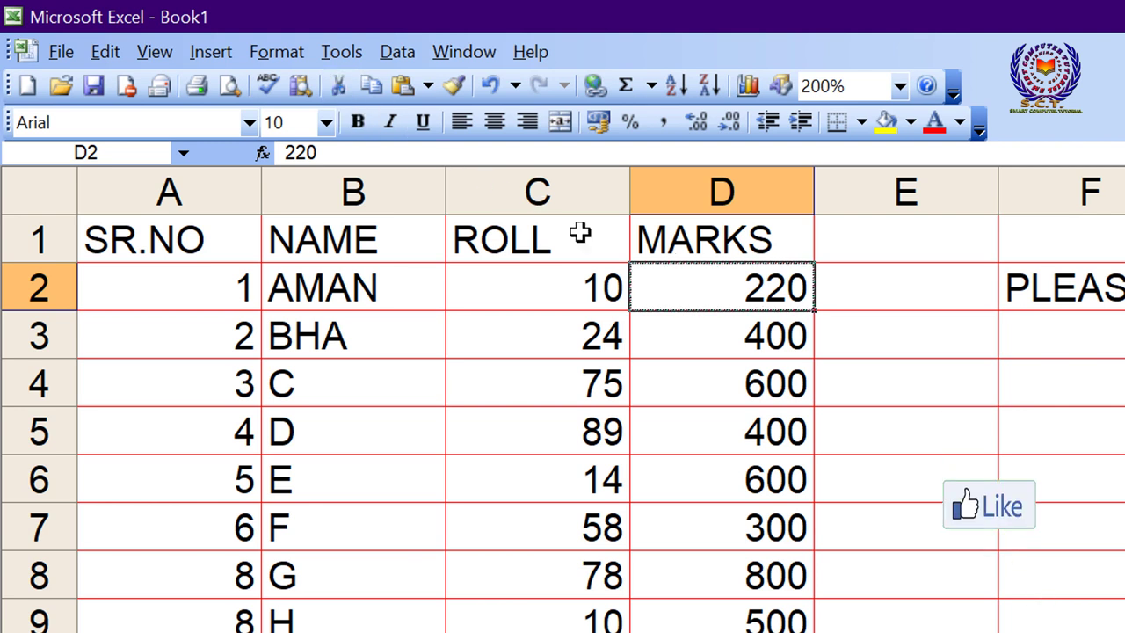
{"action": "left_click", "coordinate": [1094, 385]}
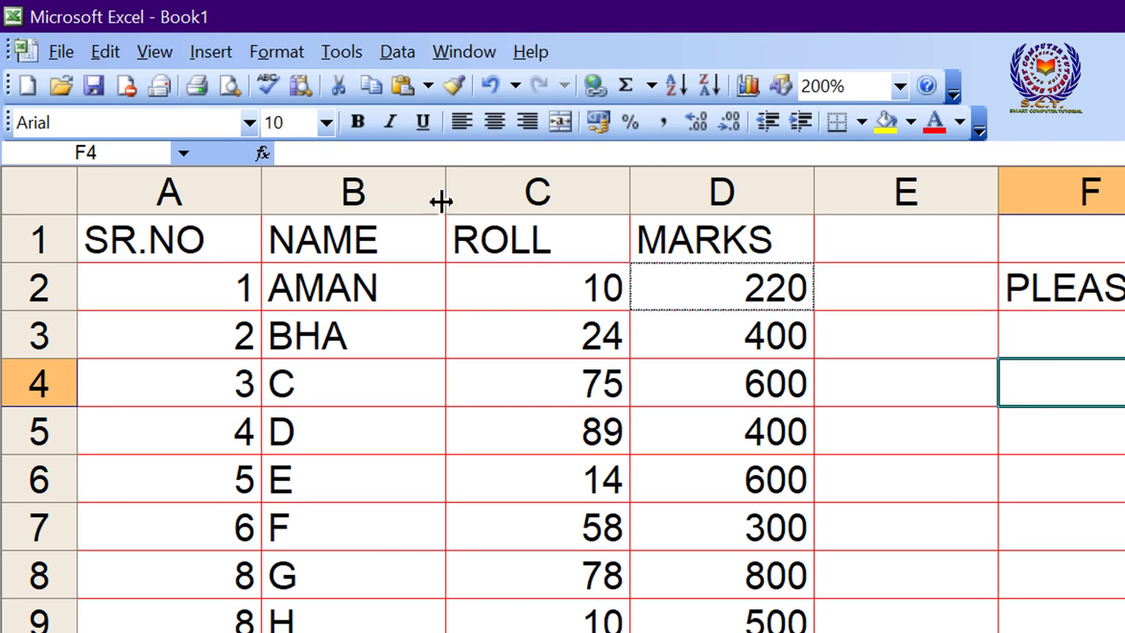
{"action": "left_click", "coordinate": [401, 89]}
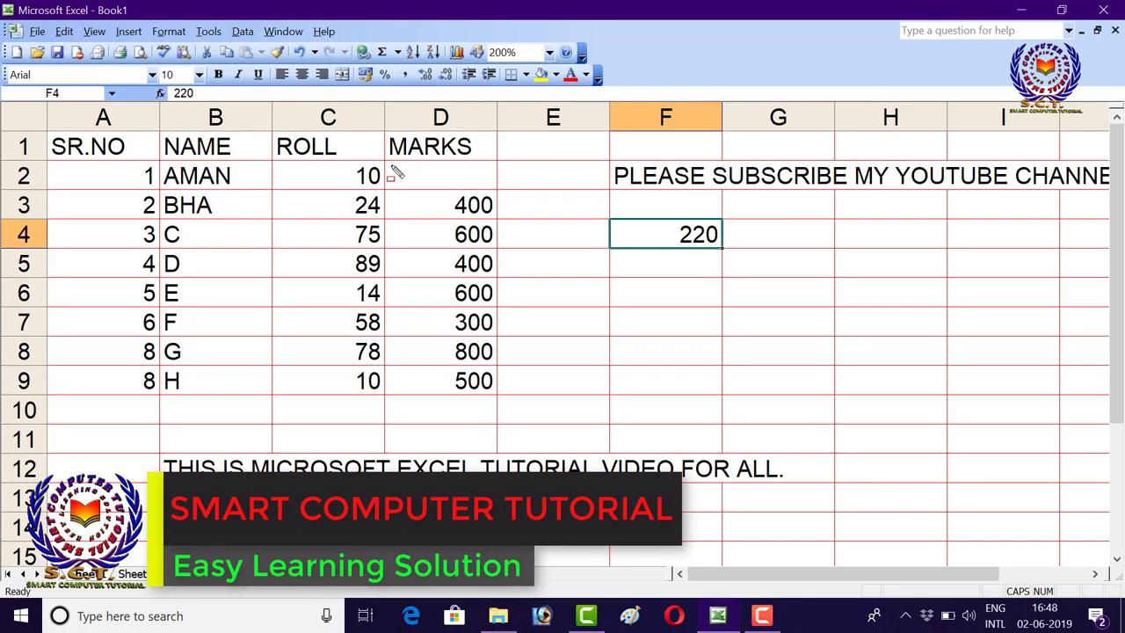
{"action": "left_click_drag", "start_coordinate": [391, 166], "coordinate": [486, 186]}
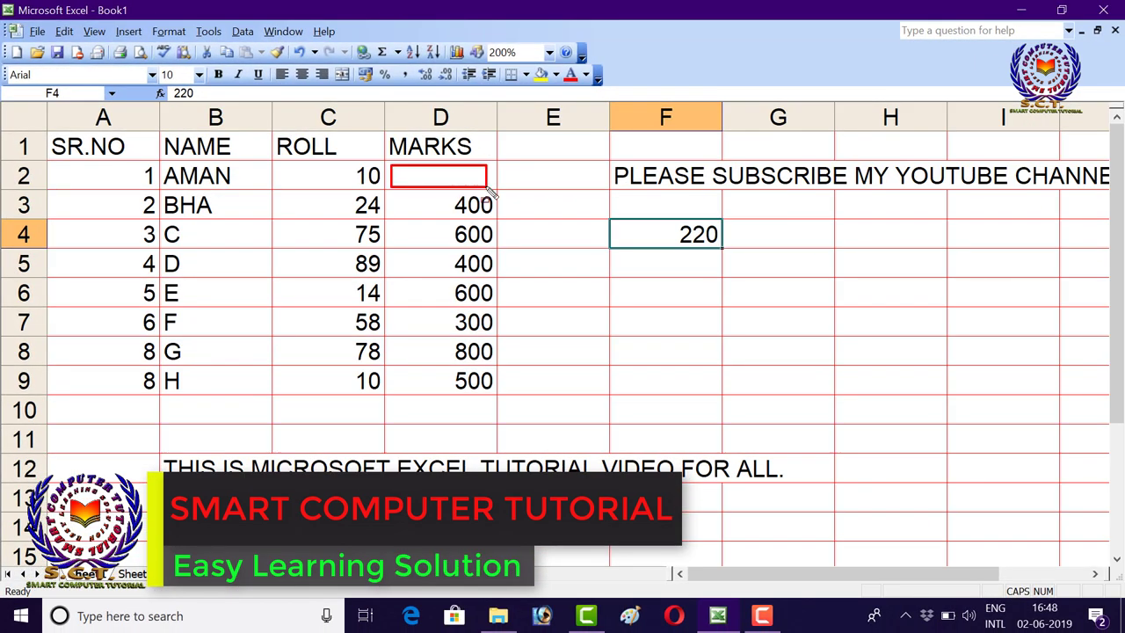
{"action": "left_click_drag", "start_coordinate": [618, 221], "coordinate": [730, 254]}
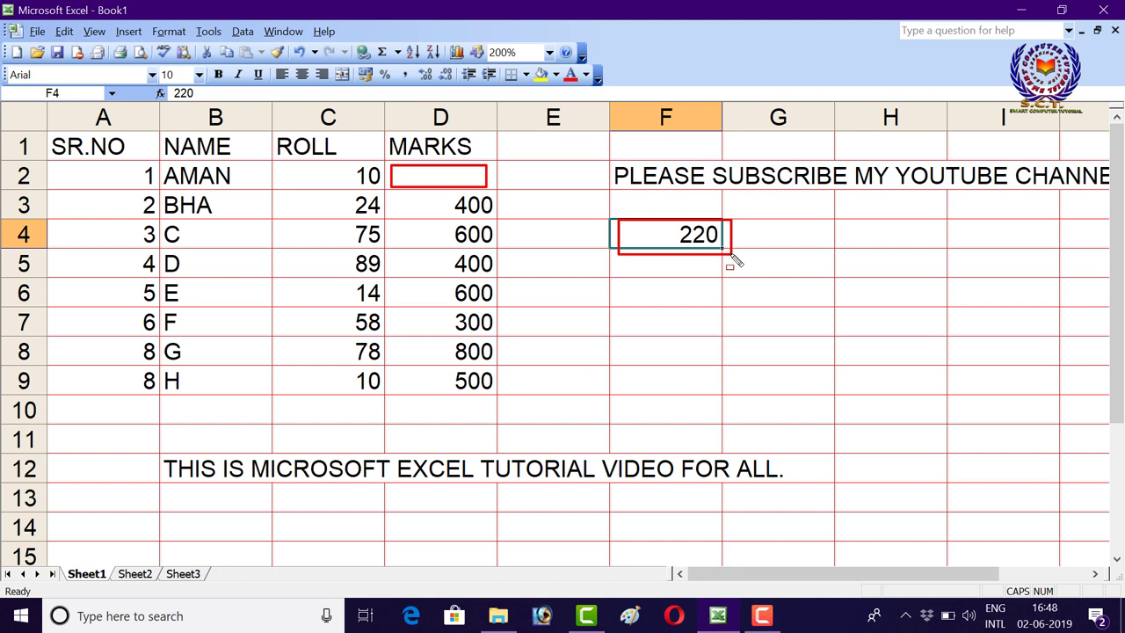
{"action": "key", "text": "Escape"}
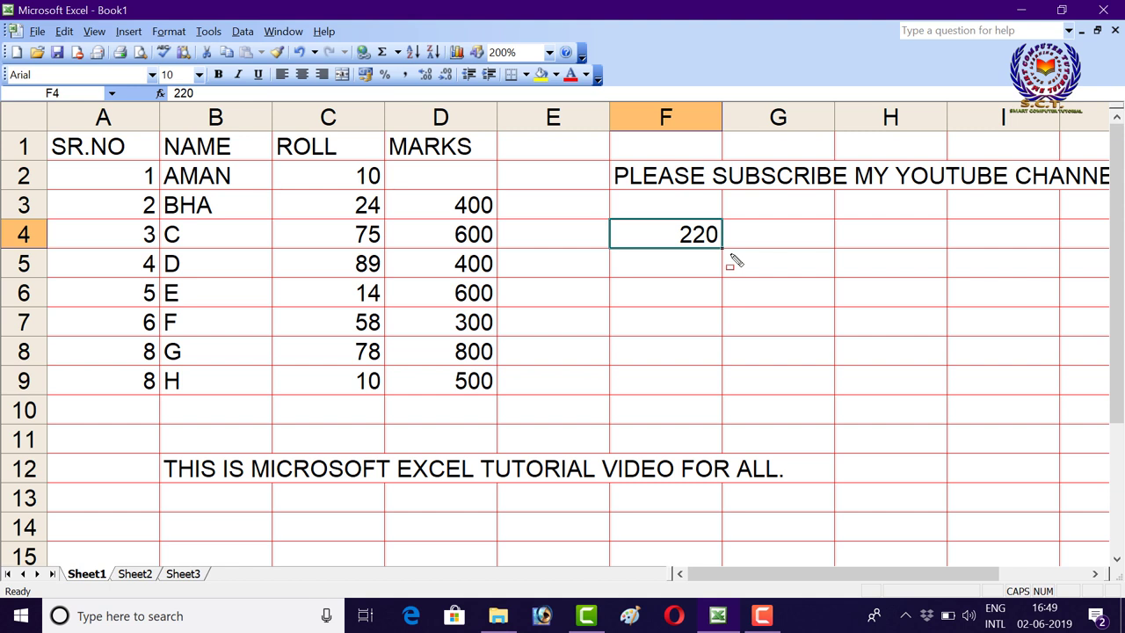
{"action": "left_click", "coordinate": [479, 283]}
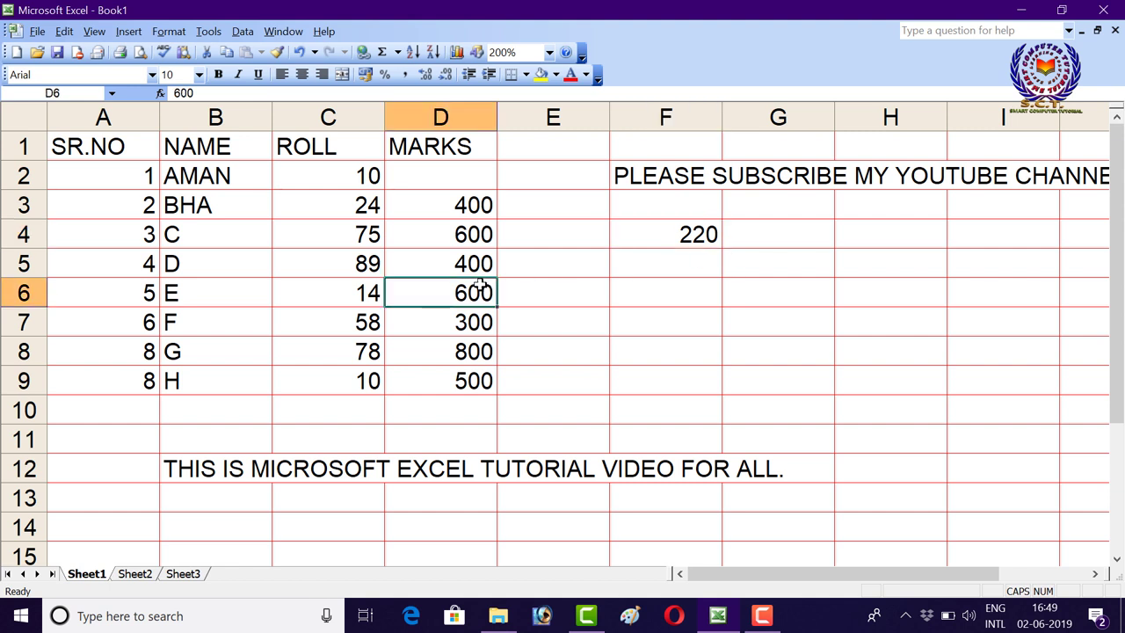
{"action": "left_click", "coordinate": [757, 185]}
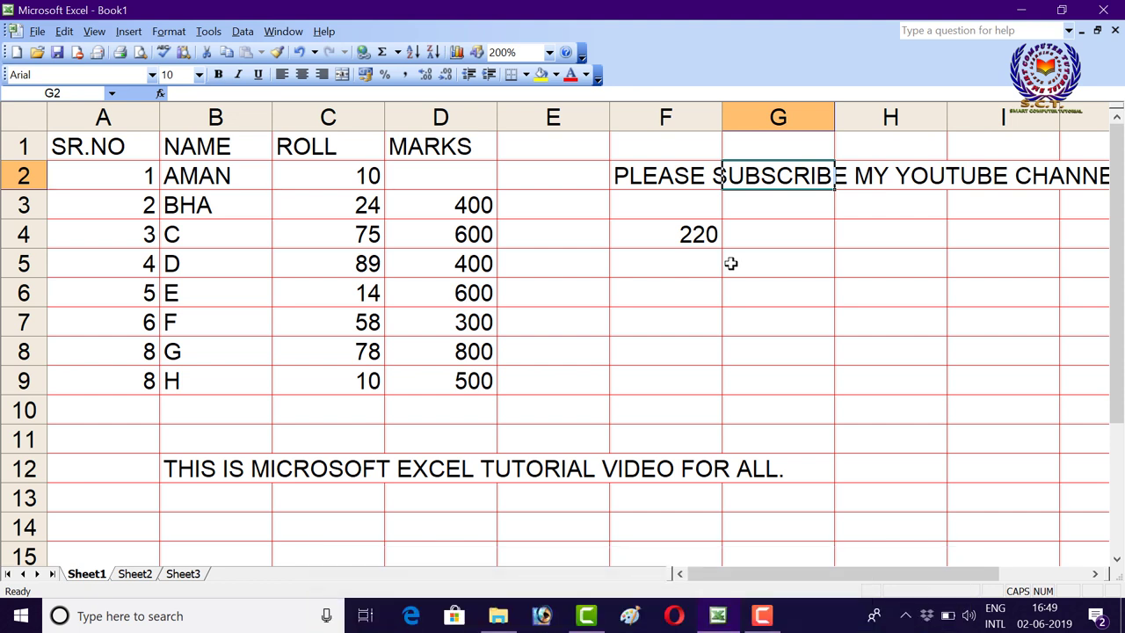
{"action": "left_click", "coordinate": [460, 309]}
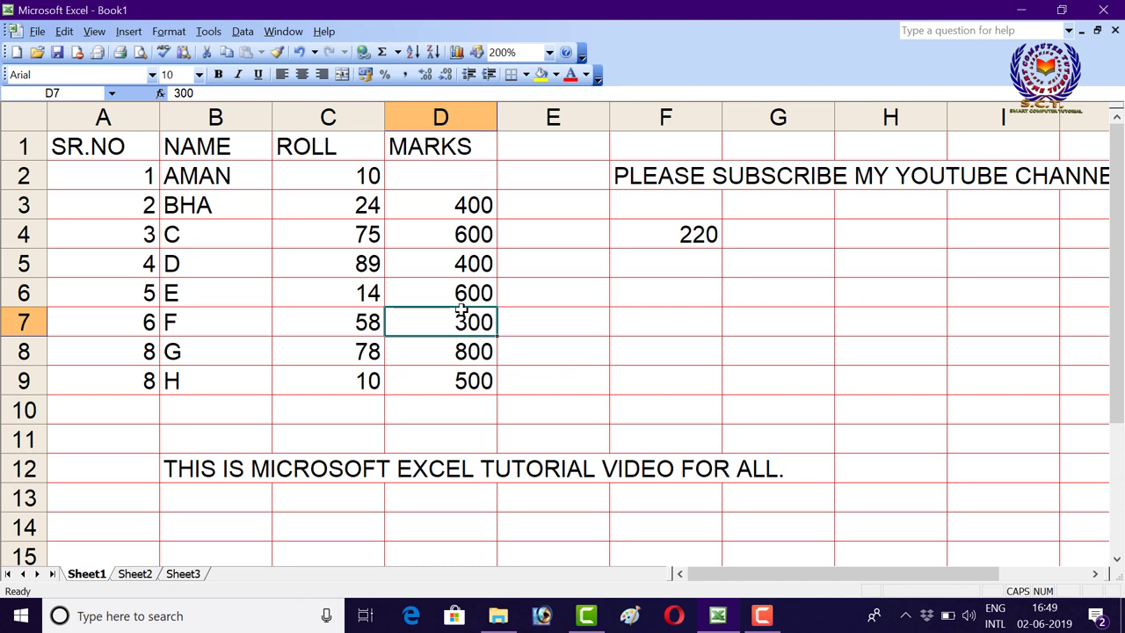